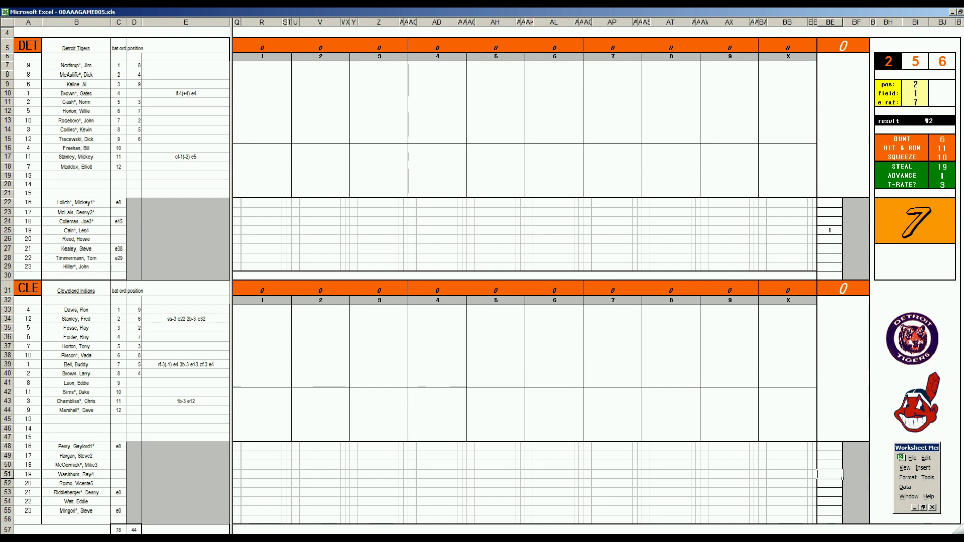
{"action": "key", "text": "ctrl+F6"}
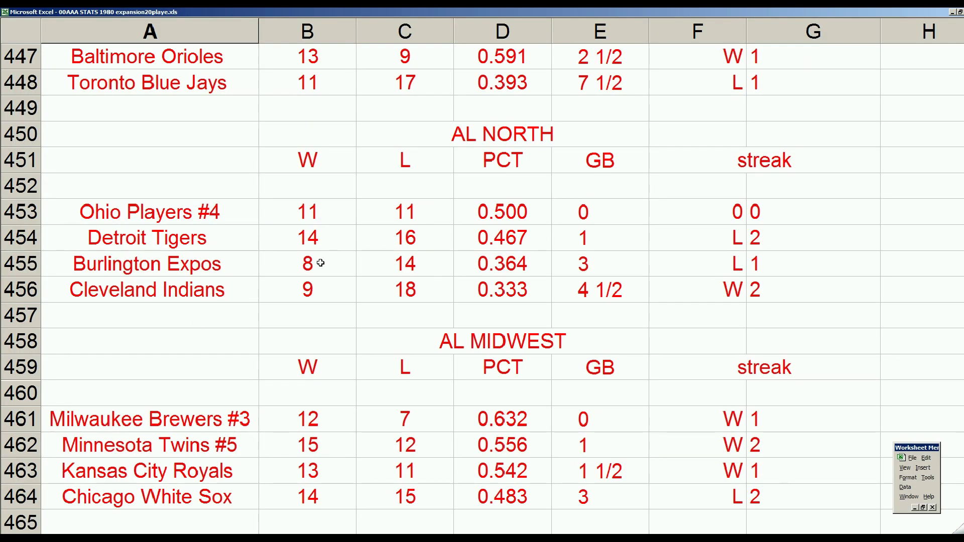
{"action": "left_click", "coordinate": [216, 217]}
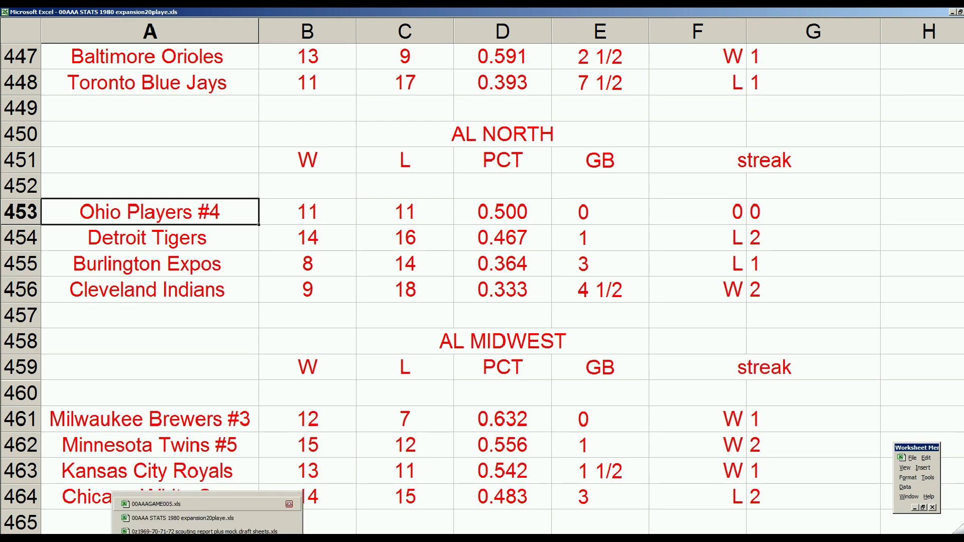
Switch back to the 00AAAGAME005.xls Tigers–Indians scoresheet workbook
{"action": "left_click", "coordinate": [157, 504]}
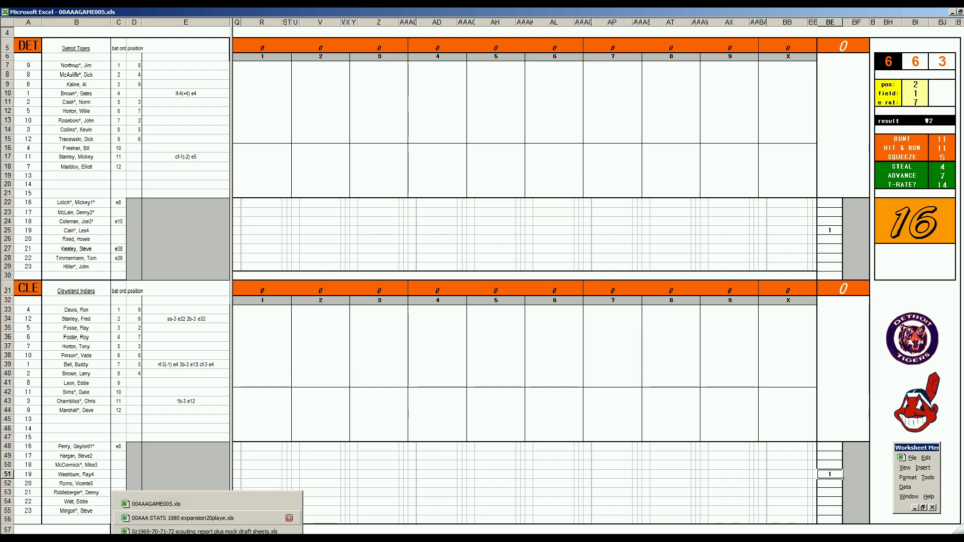
{"action": "left_click", "coordinate": [181, 519]}
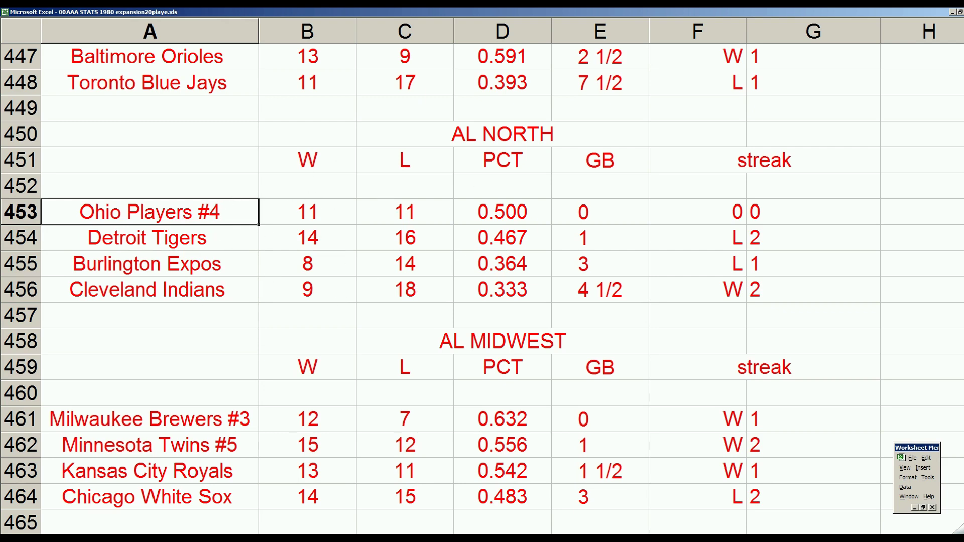
{"action": "key", "text": "ctrl+F6"}
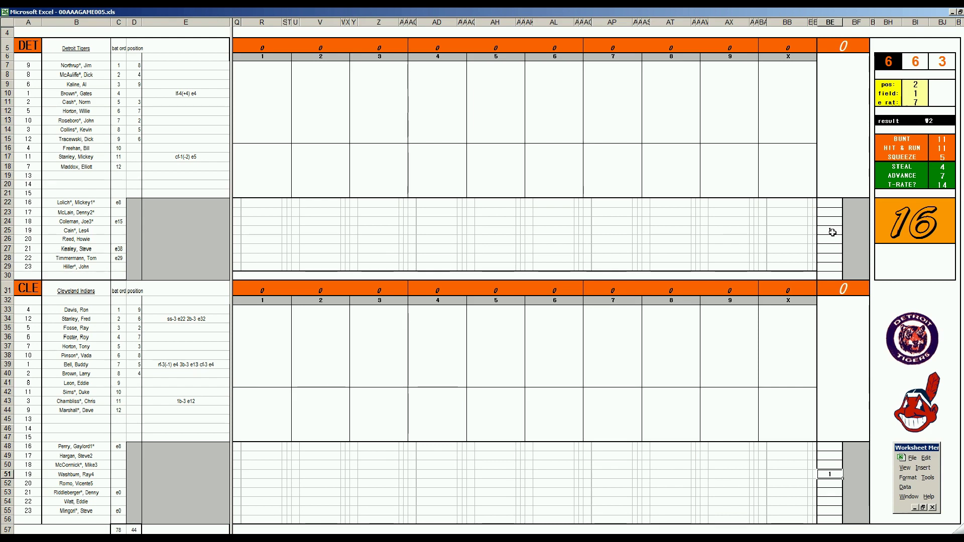
{"action": "left_click", "coordinate": [833, 231]}
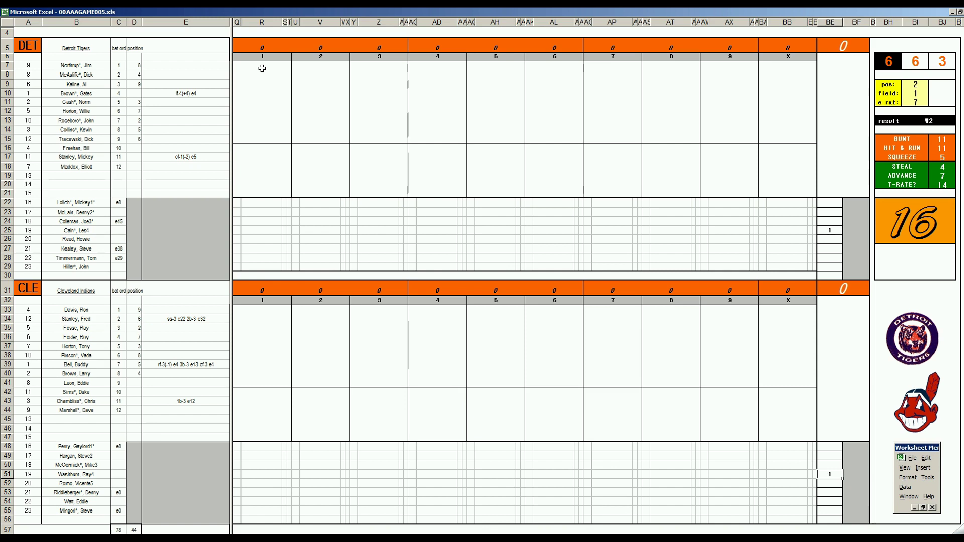
Enter first-inning results for Northrup, McAuliffe and Kaline in R7–R9, then select Davis's cell
{"action": "left_click", "coordinate": [262, 68]}
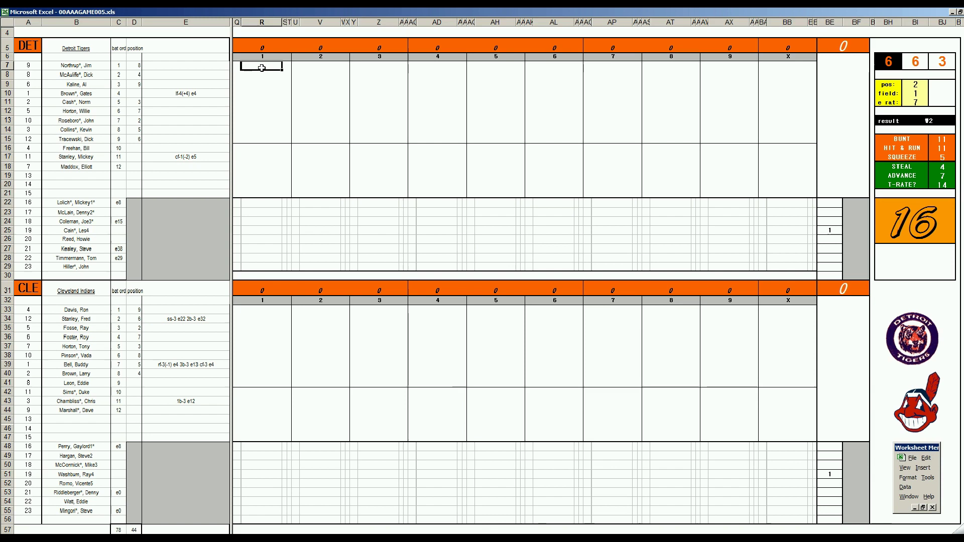
{"action": "type", "text": "e2"}
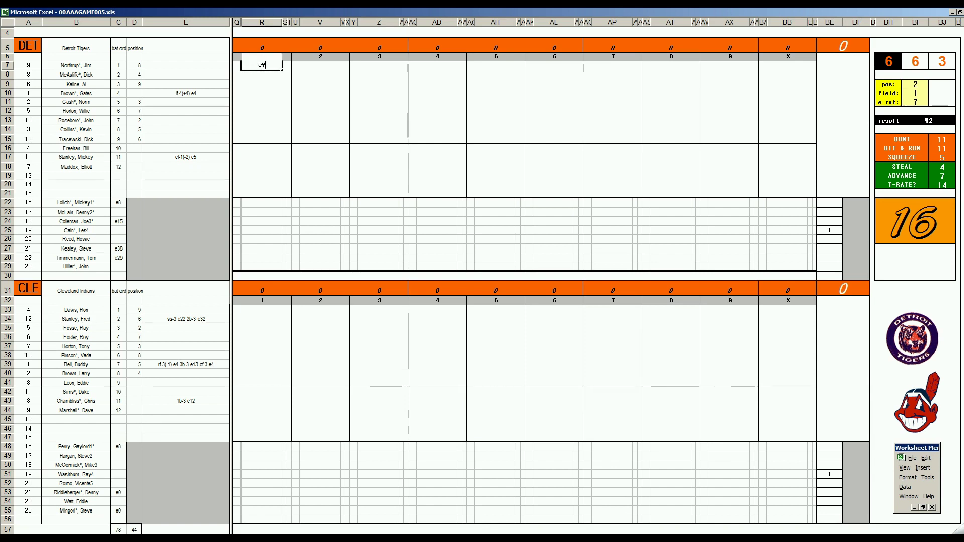
{"action": "key", "text": "Return"}
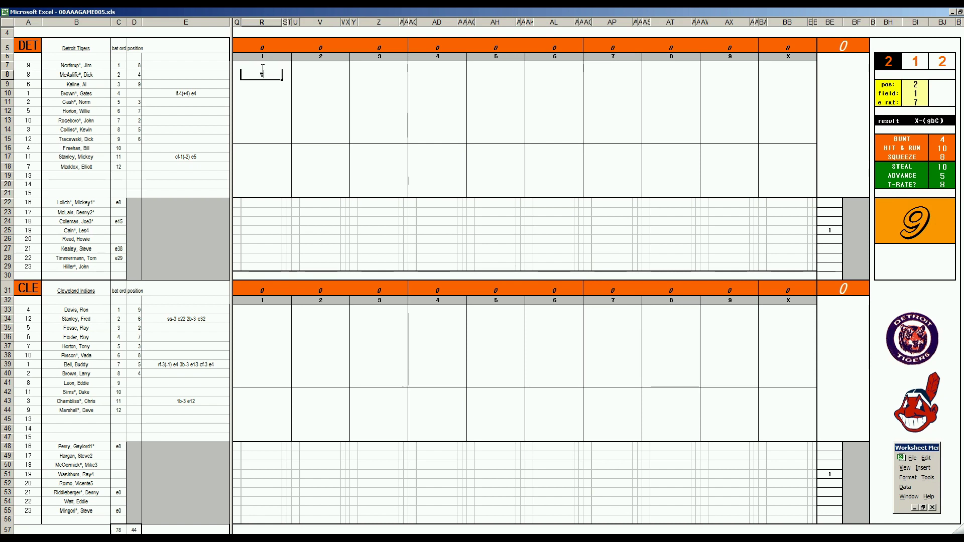
{"action": "key", "text": "Return"}
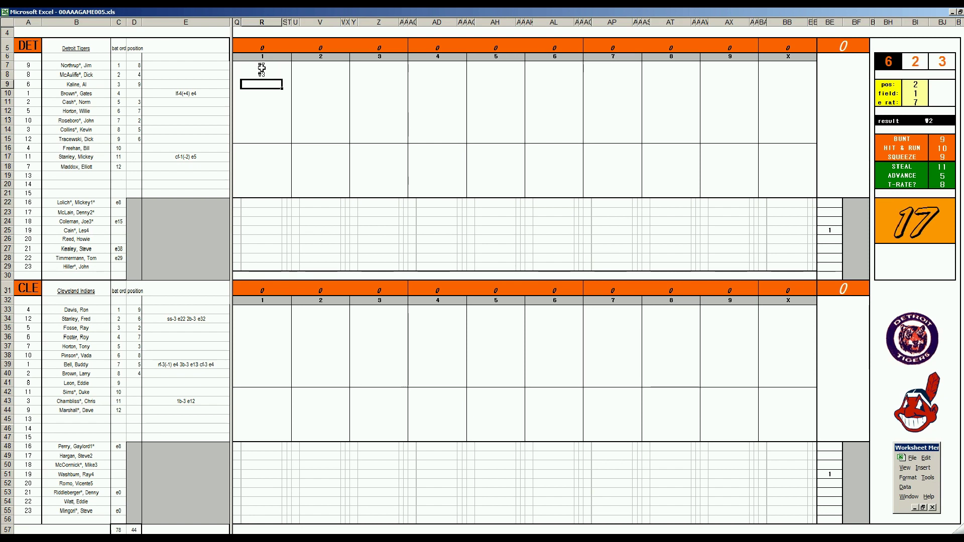
{"action": "type", "text": "#43"}
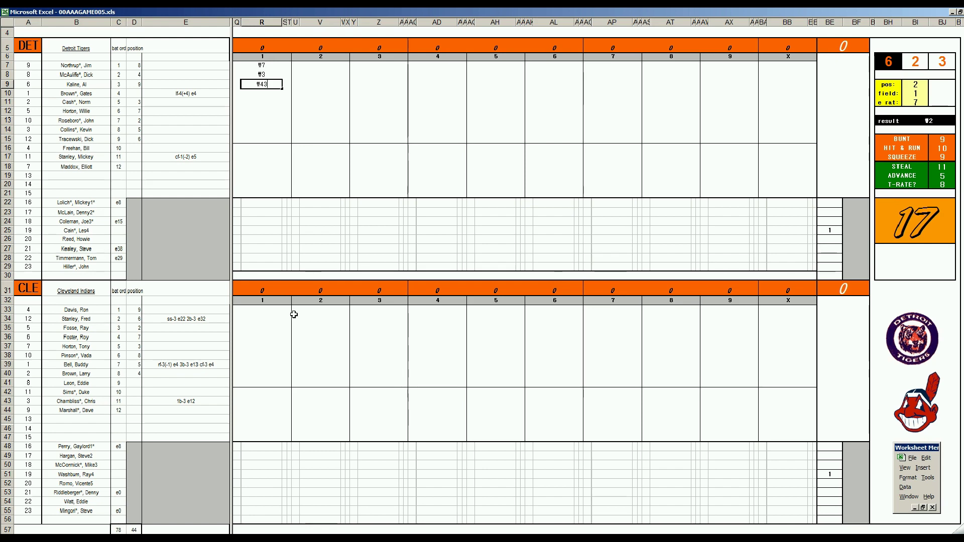
{"action": "left_click", "coordinate": [269, 310]}
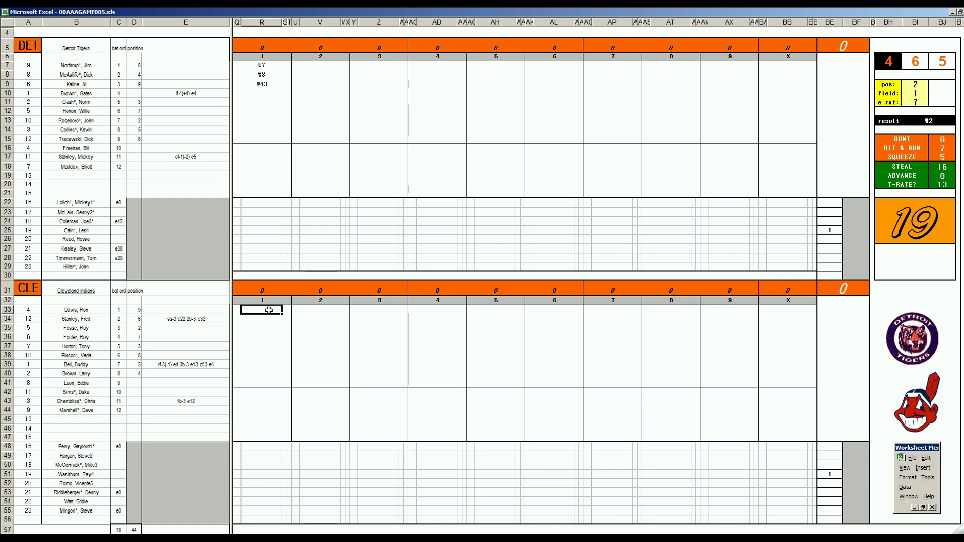
{"action": "type", "text": "3"}
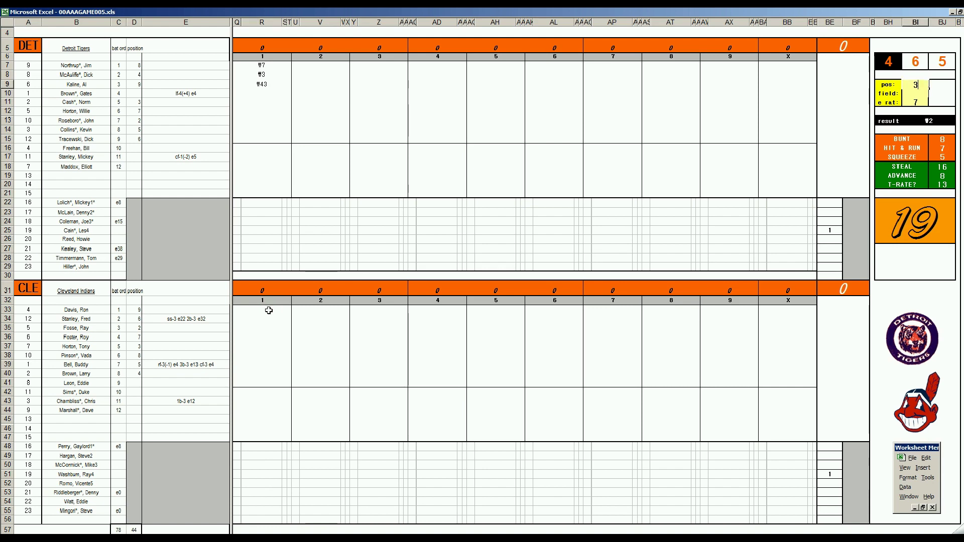
Set pos to 3 and enter first-inning results for Davis, Stanley (k), Fosse and Foster
{"action": "key", "text": "Return"}
{"action": "key", "text": "Return"}
{"action": "key", "text": "Return"}
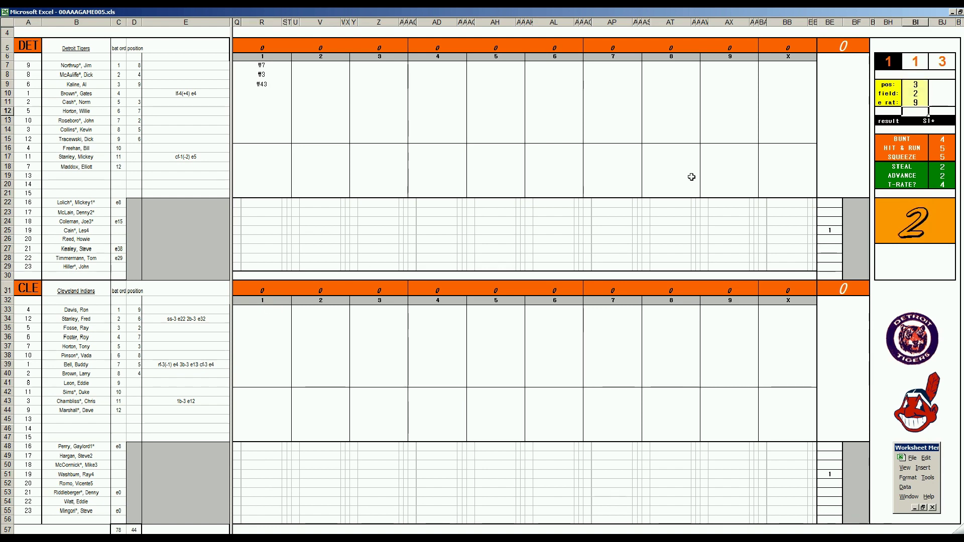
{"action": "left_click", "coordinate": [265, 309]}
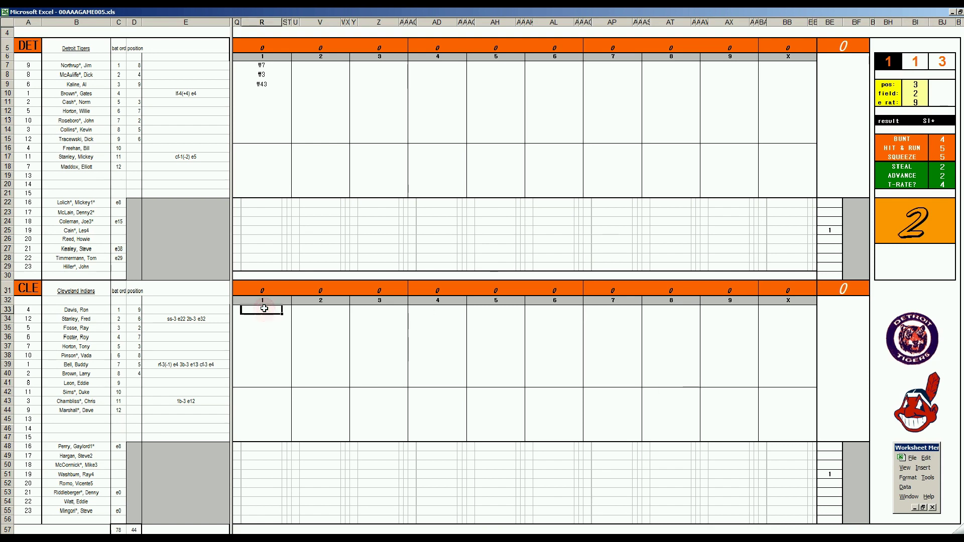
{"action": "key", "text": "Return"}
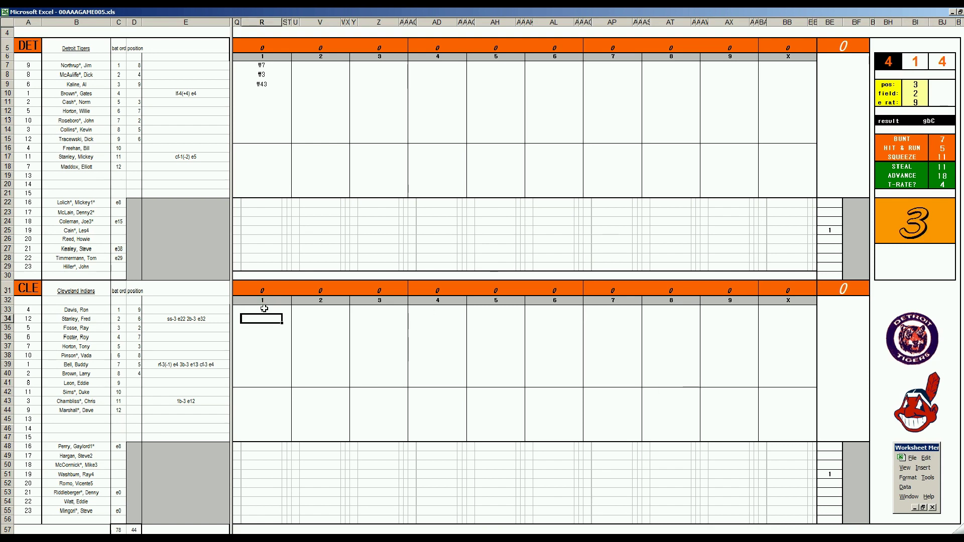
{"action": "type", "text": "k"}
{"action": "key", "text": "Return"}
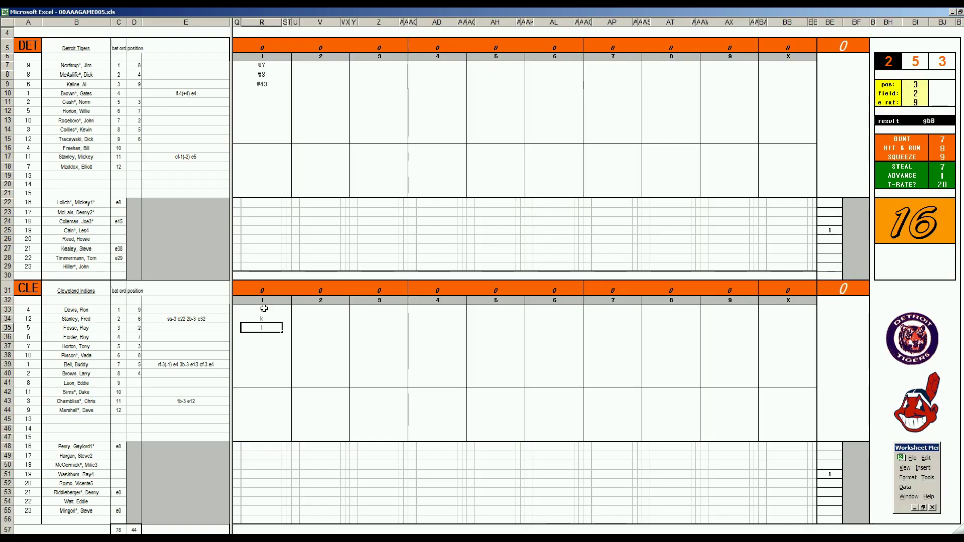
{"action": "key", "text": "Return"}
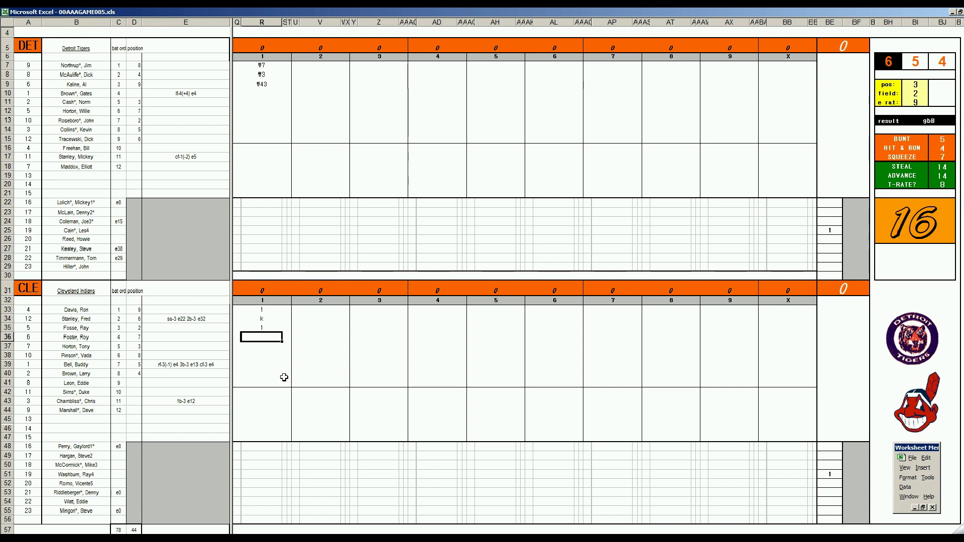
{"action": "type", "text": "1"}
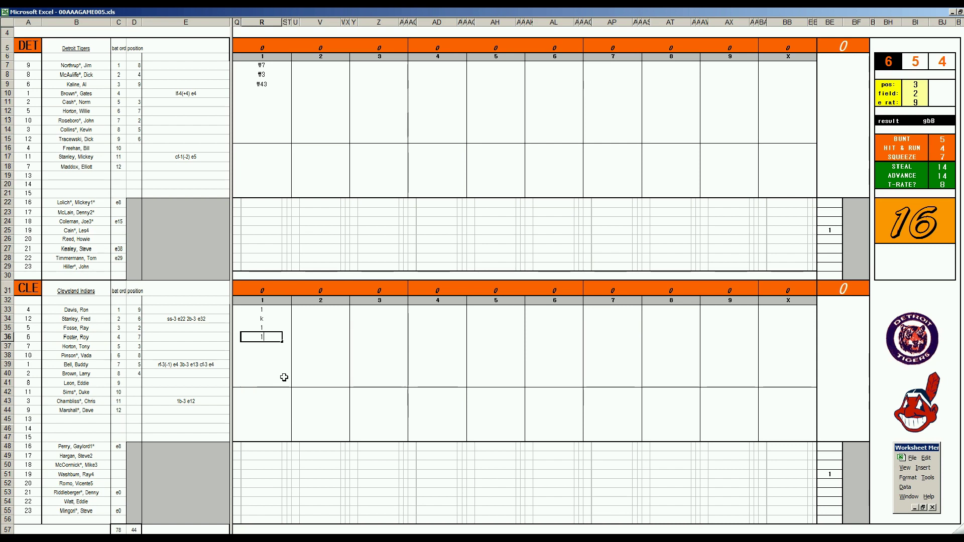
{"action": "key", "text": "Return"}
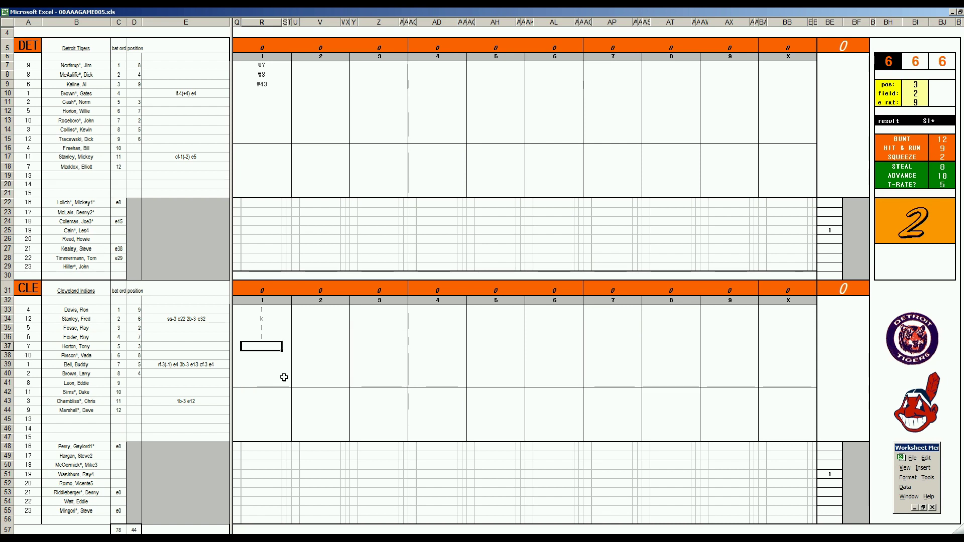
{"action": "type", "text": "8"}
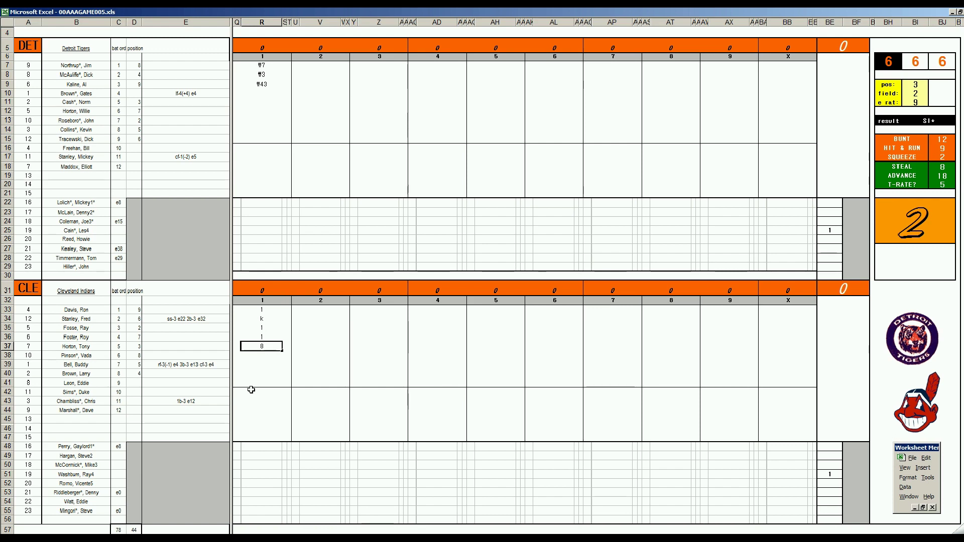
Mark Davis and Fosse scoring and record Pinson's result, giving Cleveland two runs
{"action": "key", "text": "Return"}
{"action": "key", "text": "Left"}
{"action": "key", "text": "Left"}
{"action": "key", "text": "Up"}
{"action": "key", "text": "Up"}
{"action": "key", "text": "Up"}
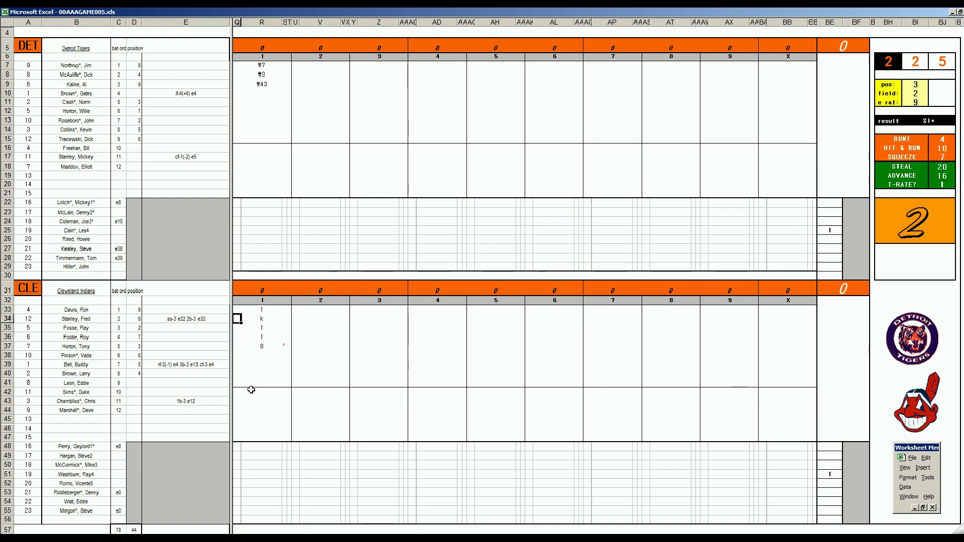
{"action": "key", "text": "Up"}
{"action": "key", "text": "Return"}
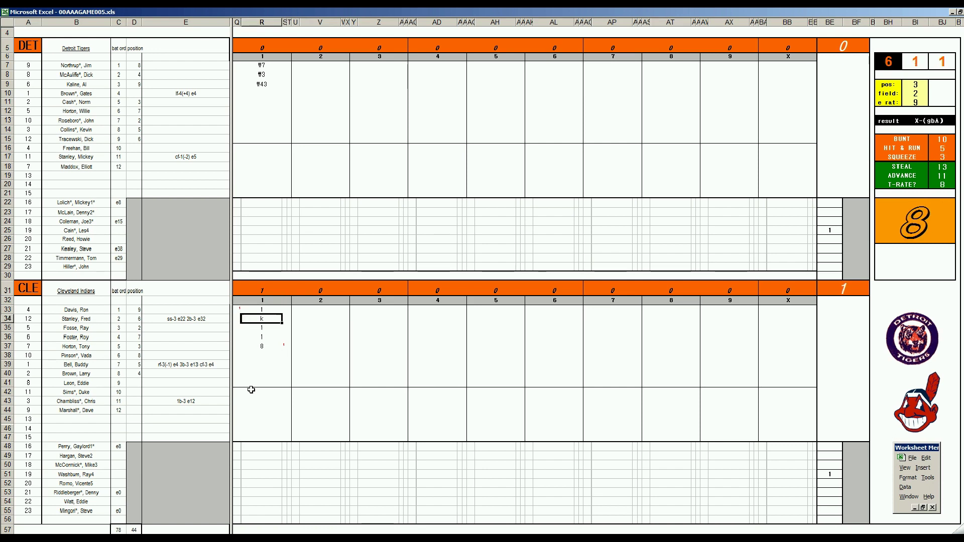
{"action": "key", "text": "Down"}
{"action": "key", "text": "Down"}
{"action": "key", "text": "Down"}
{"action": "key", "text": "Down"}
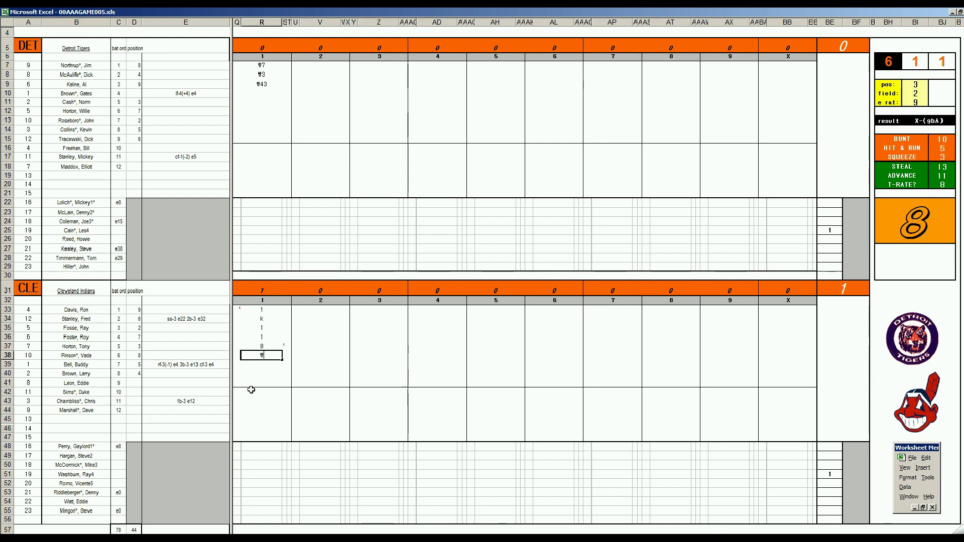
{"action": "type", "text": "ψ16"}
{"action": "key", "text": "Tab"}
{"action": "key", "text": "Left"}
{"action": "key", "text": "Left"}
{"action": "key", "text": "Up"}
{"action": "key", "text": "Up"}
{"action": "key", "text": "Up"}
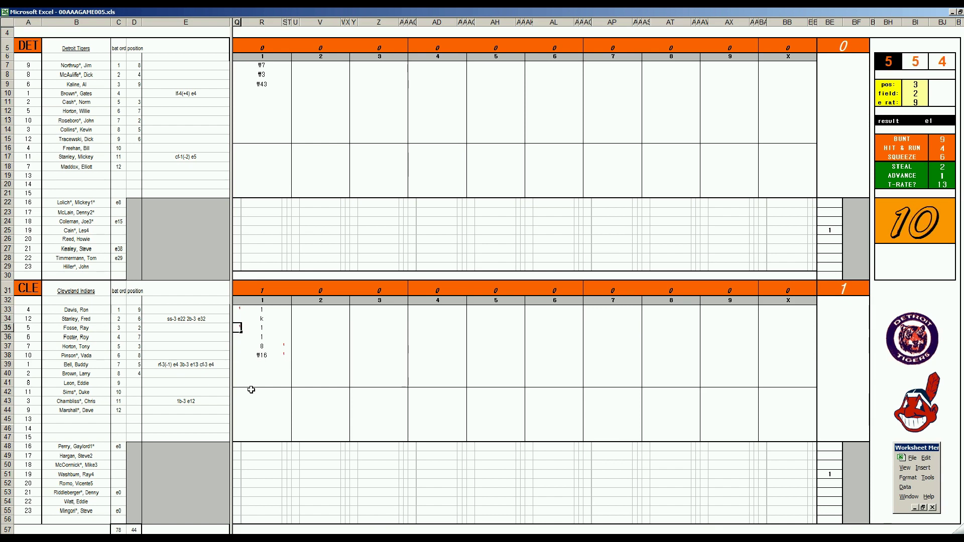
{"action": "type", "text": "1"}
{"action": "key", "text": "Tab"}
{"action": "key", "text": "Down"}
{"action": "key", "text": "Down"}
{"action": "key", "text": "Down"}
{"action": "key", "text": "Down"}
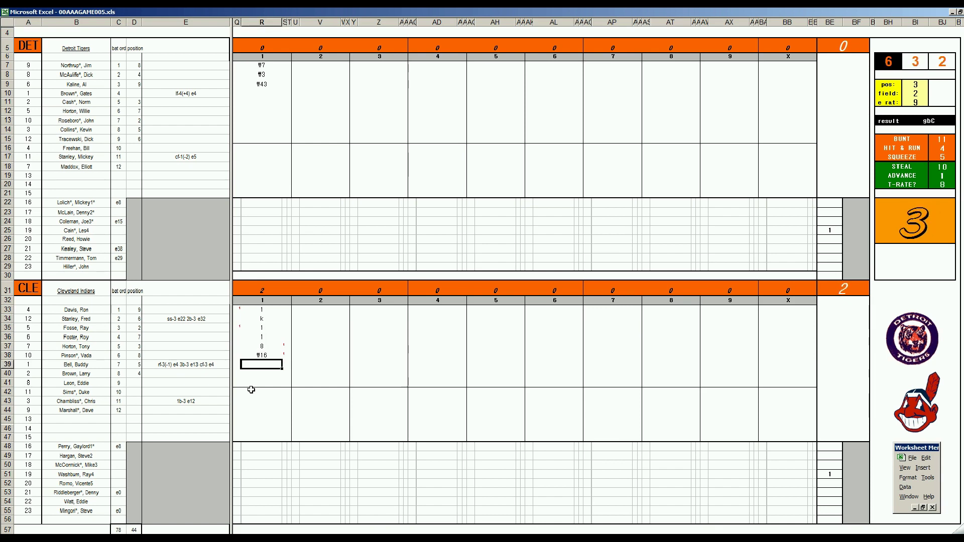
{"action": "type", "text": "f9"}
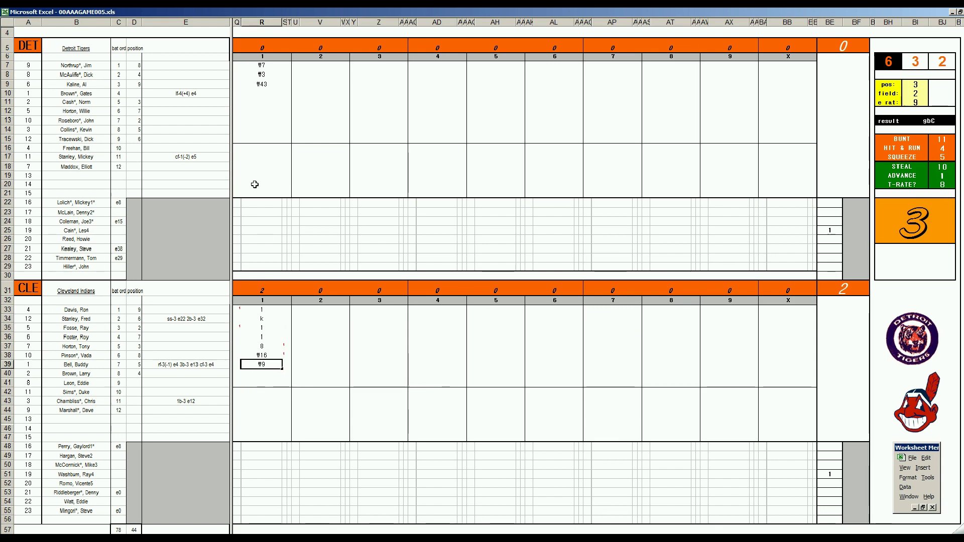
Enter Brown's second-inning result and set pos, field and e rat to 4, 3 and 16
{"action": "left_click", "coordinate": [307, 91]}
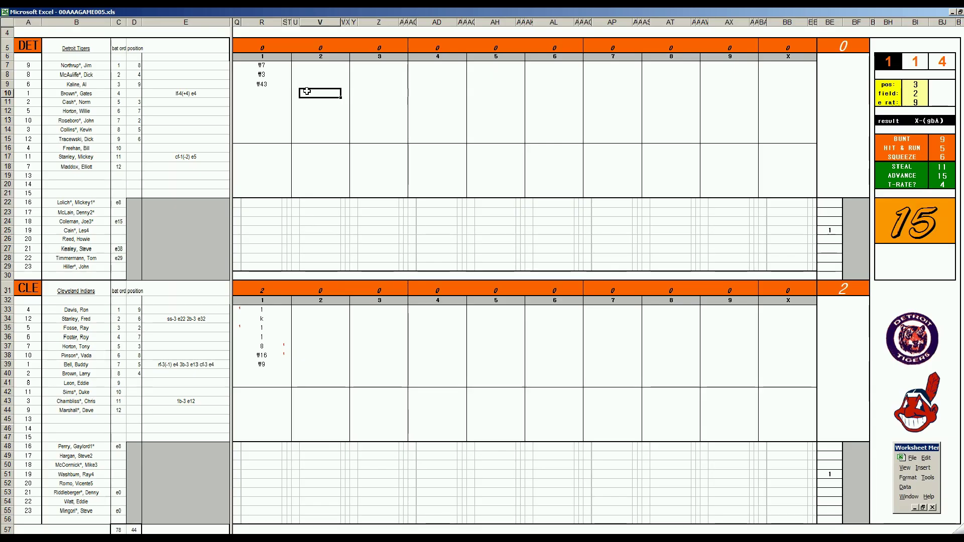
{"action": "type", "text": "1"}
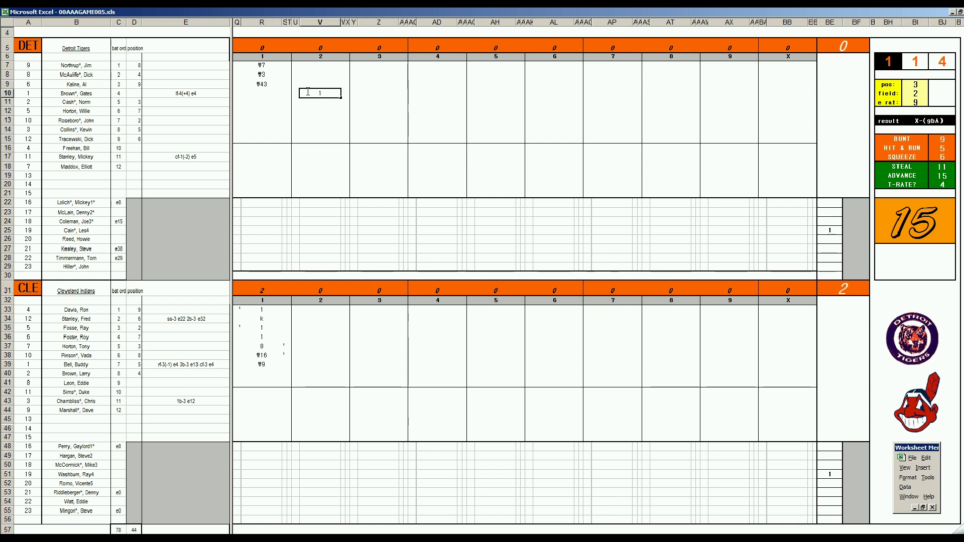
{"action": "key", "text": "Return"}
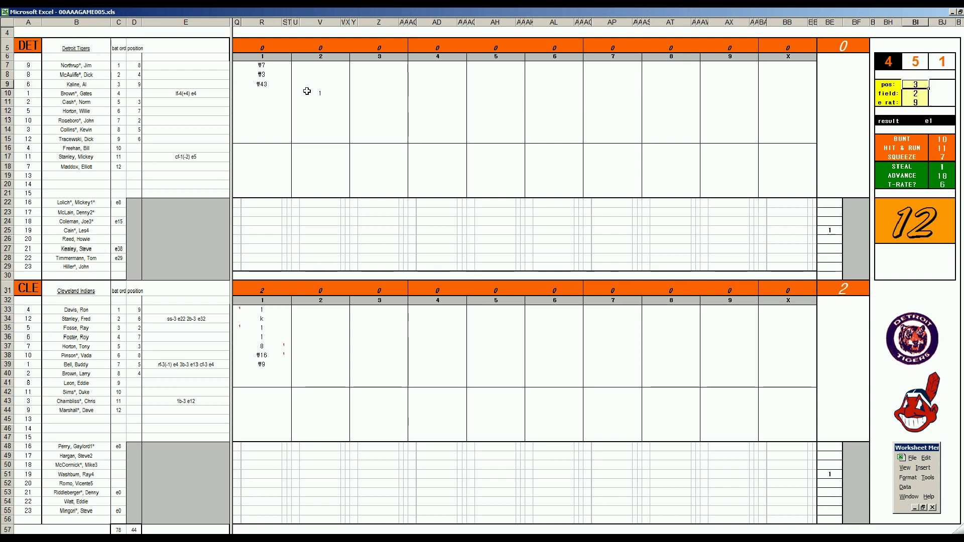
{"action": "type", "text": "4"}
{"action": "key", "text": "Return"}
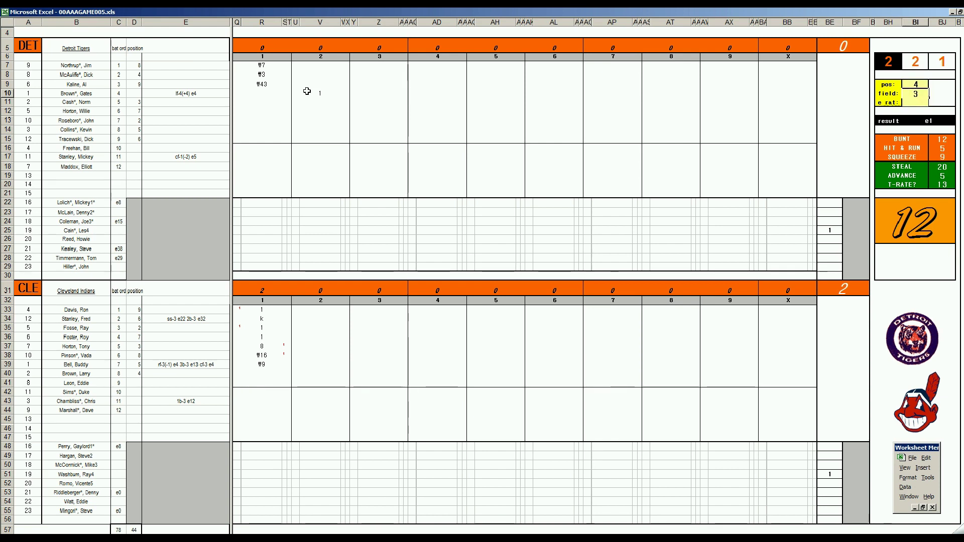
{"action": "key", "text": "Return"}
{"action": "type", "text": "16"}
{"action": "key", "text": "Return"}
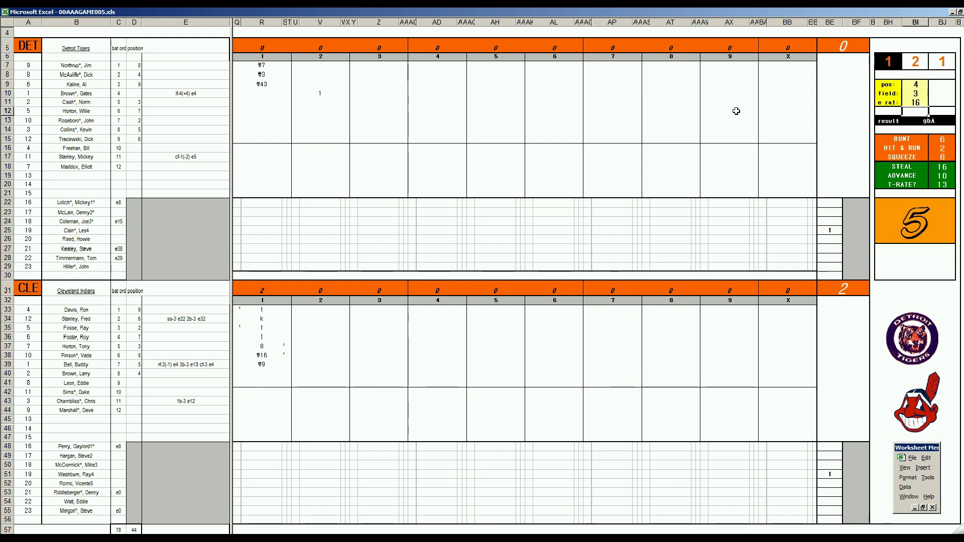
Log the 43 groundout in V11, then select V40 for Cleveland's second inning
{"action": "left_click", "coordinate": [325, 102]}
{"action": "type", "text": "43"}
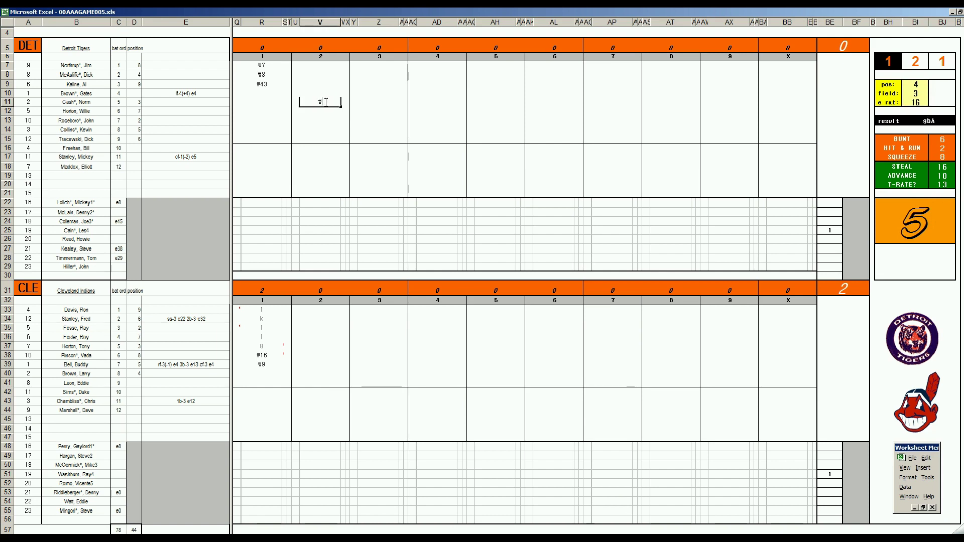
{"action": "key", "text": "Return"}
{"action": "type", "text": "ᵿ43"}
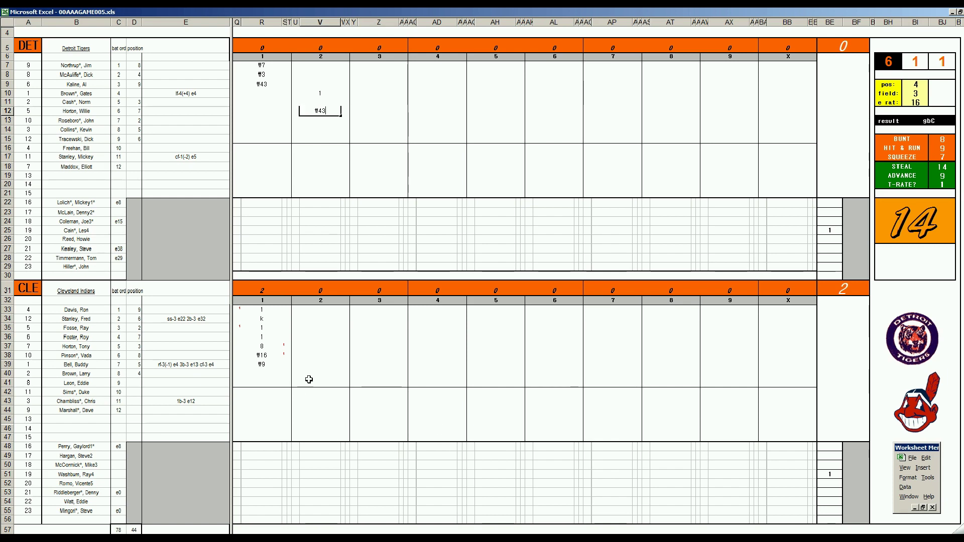
{"action": "left_click", "coordinate": [311, 372]}
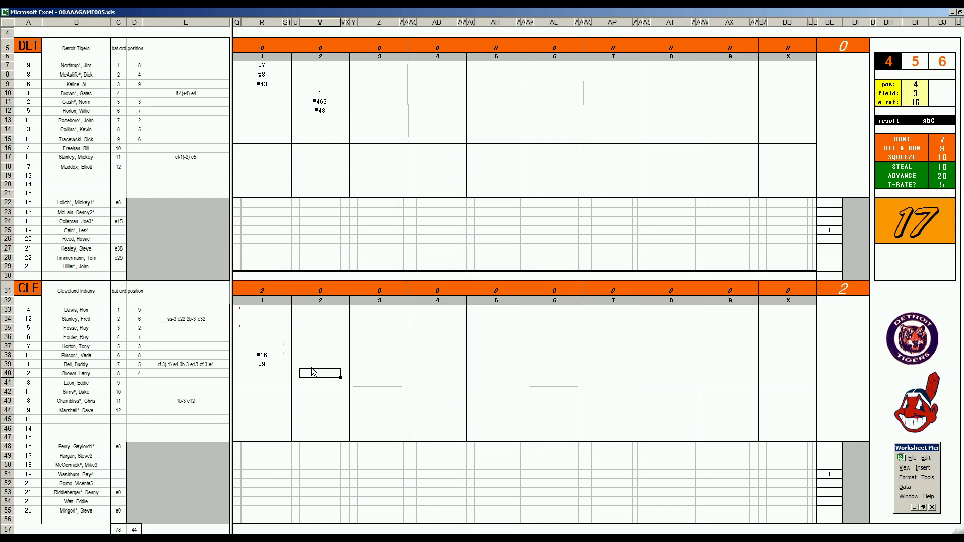
Reset the pos, field and e rat inputs to 3, 2 and 9
{"action": "key", "text": "Tab"}
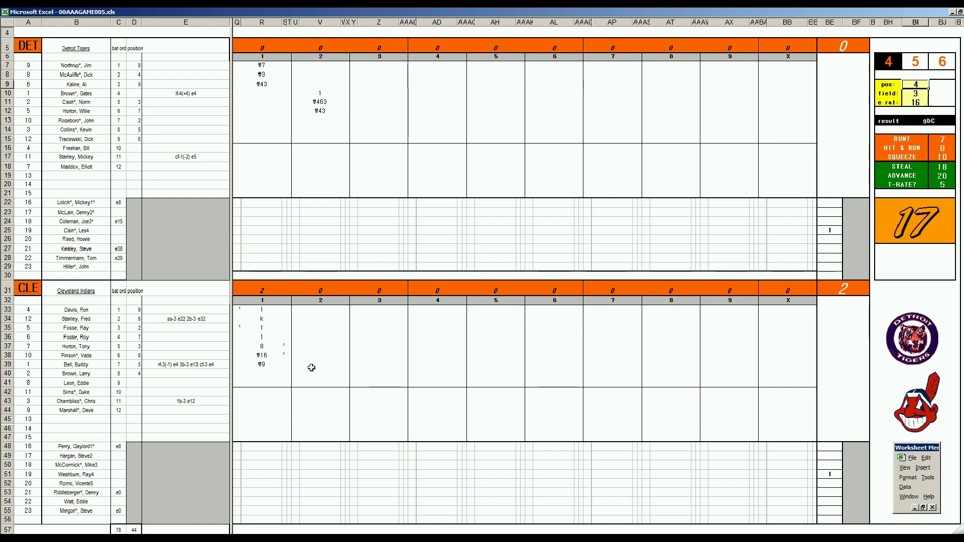
{"action": "type", "text": "3"}
{"action": "key", "text": "Return"}
{"action": "type", "text": "2"}
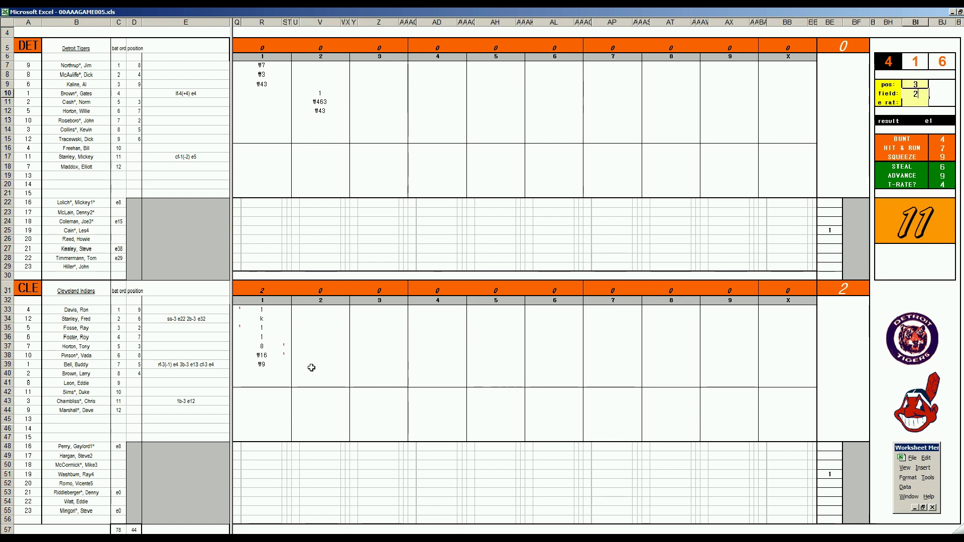
{"action": "key", "text": "Return"}
{"action": "type", "text": "9"}
{"action": "key", "text": "Return"}
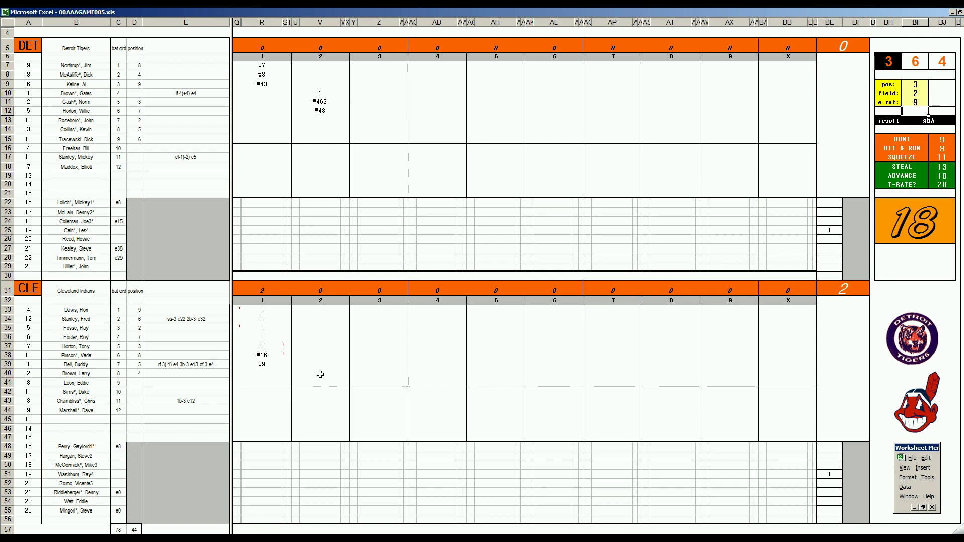
Enter Cleveland's second-inning plays 33, 1, 1 and 8 in V40, V41, V33 and V34
{"action": "left_click", "coordinate": [318, 373]}
{"action": "type", "text": "\\33"}
{"action": "key", "text": "Return"}
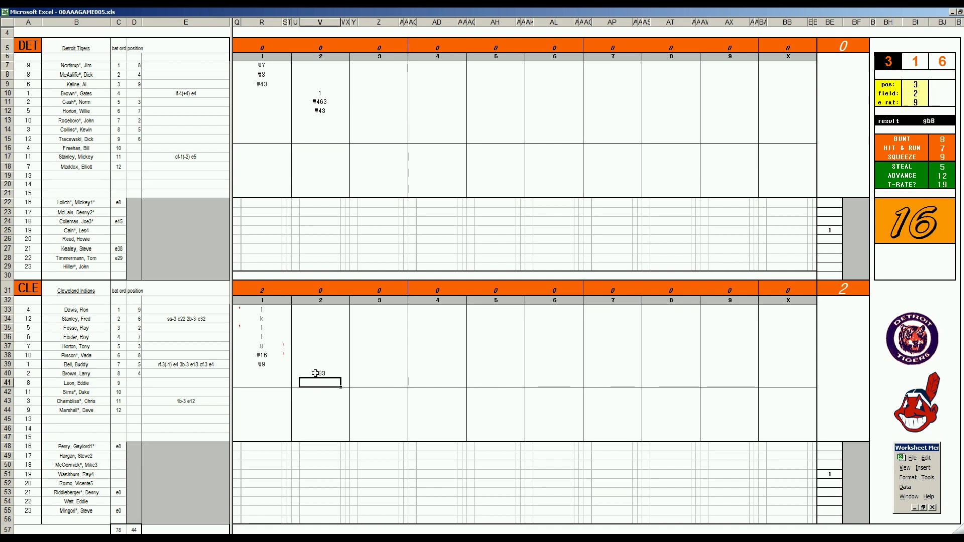
{"action": "type", "text": "1"}
{"action": "key", "text": "Return"}
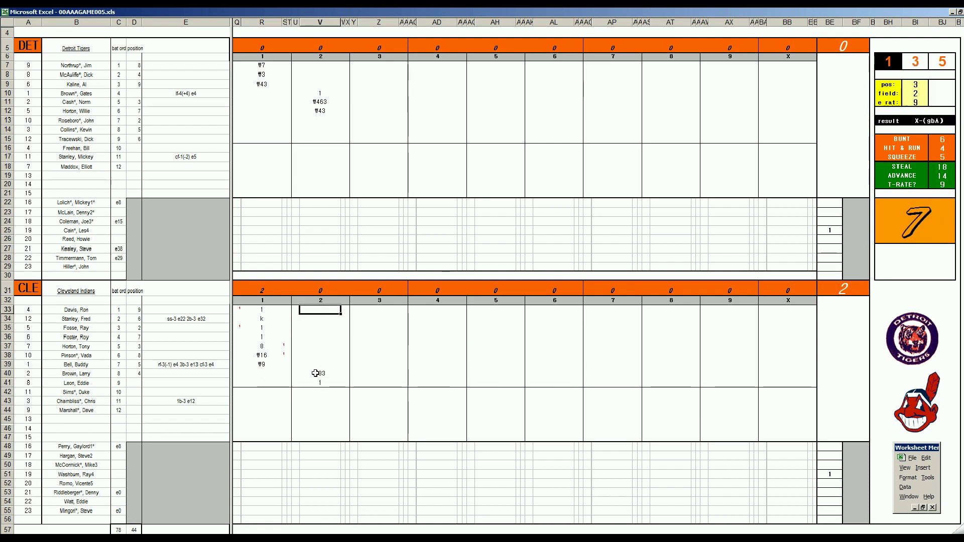
{"action": "type", "text": "1"}
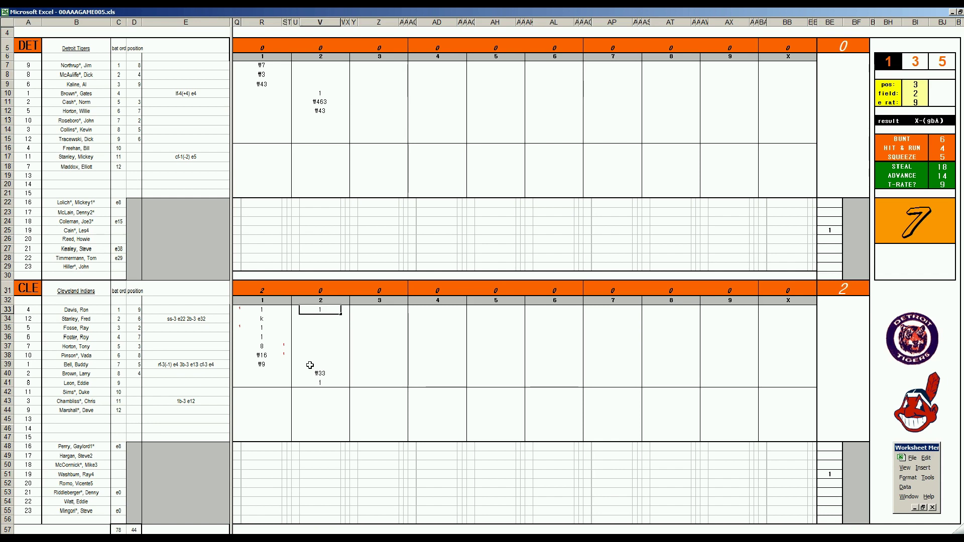
{"action": "key", "text": "Return"}
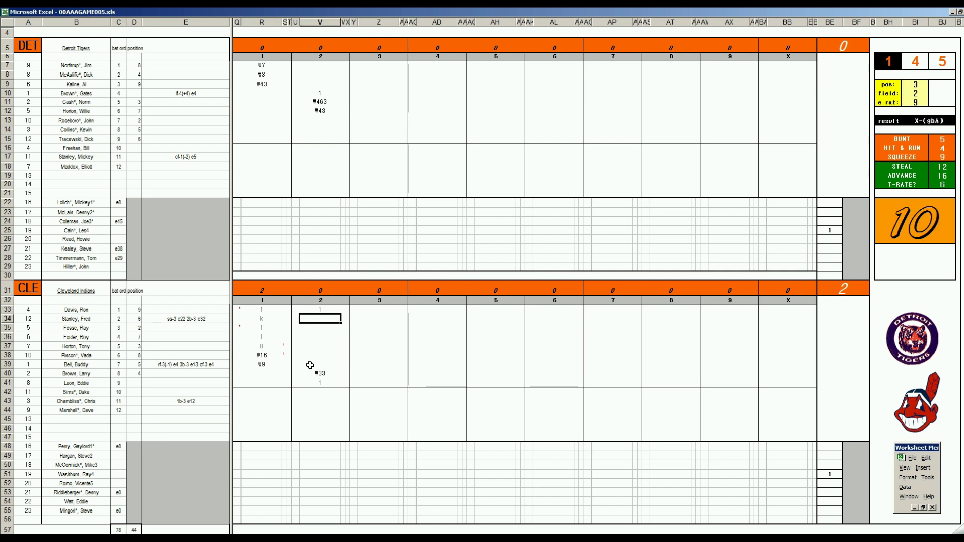
{"action": "type", "text": "8"}
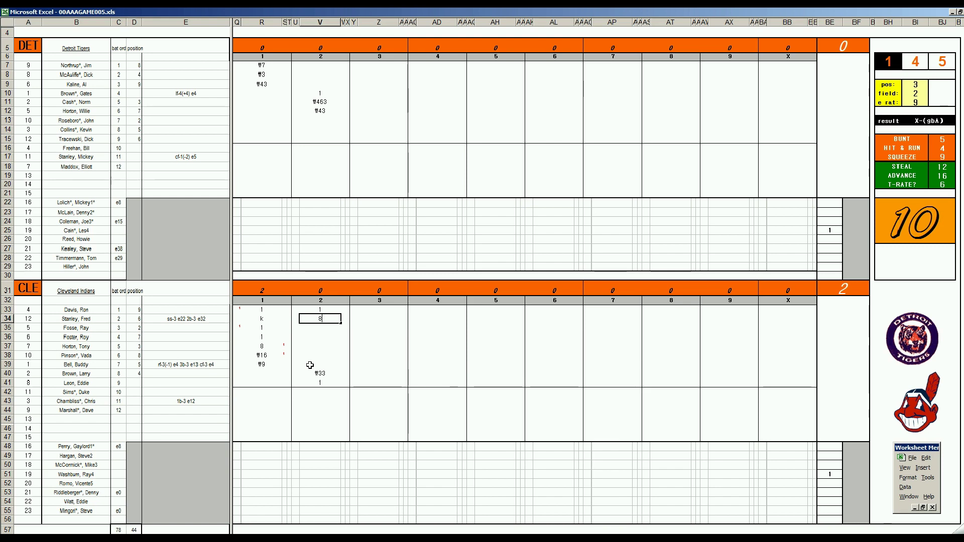
{"action": "key", "text": "Return"}
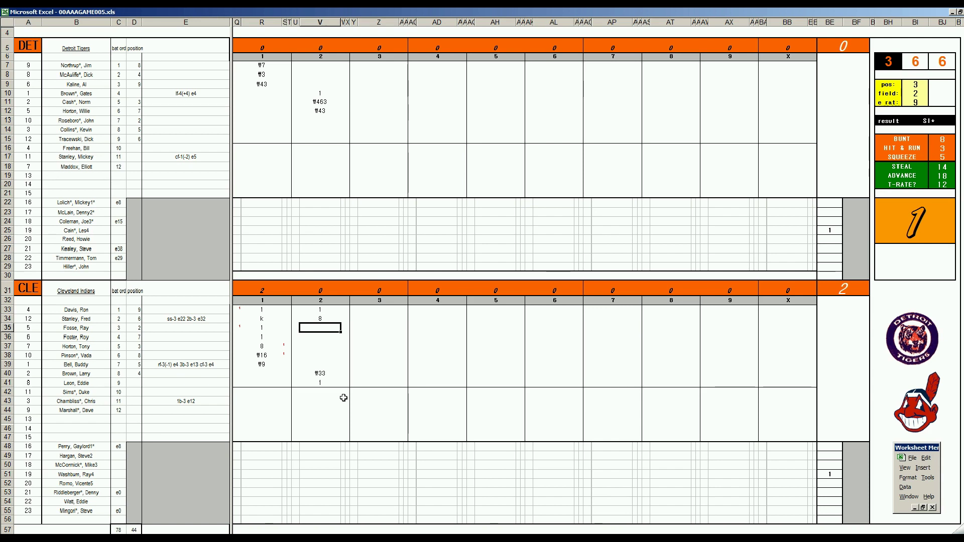
{"action": "type", "text": "#5"}
Finish the V35 entry and change the e rat input to 22
{"action": "left_click", "coordinate": [367, 119]}
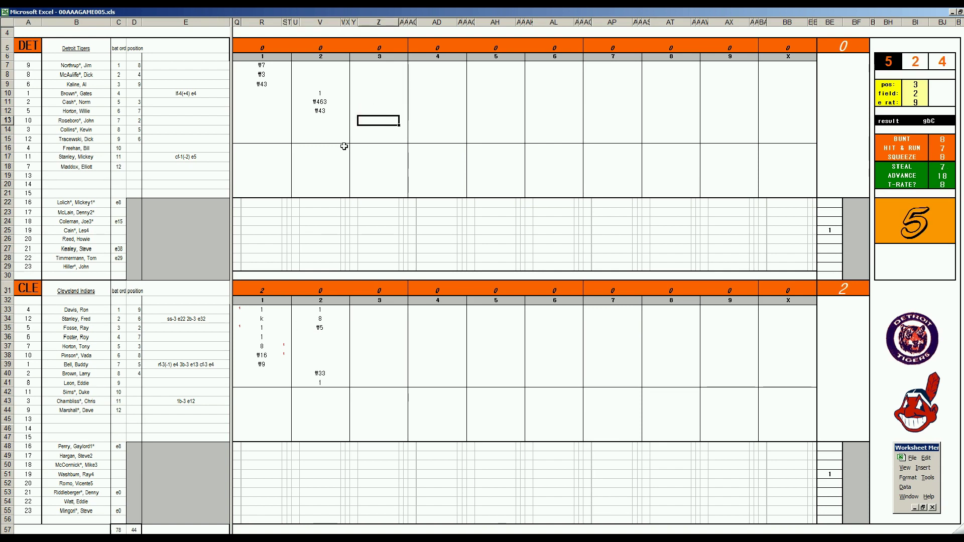
{"action": "key", "text": "F9"}
{"action": "key", "text": "F9"}
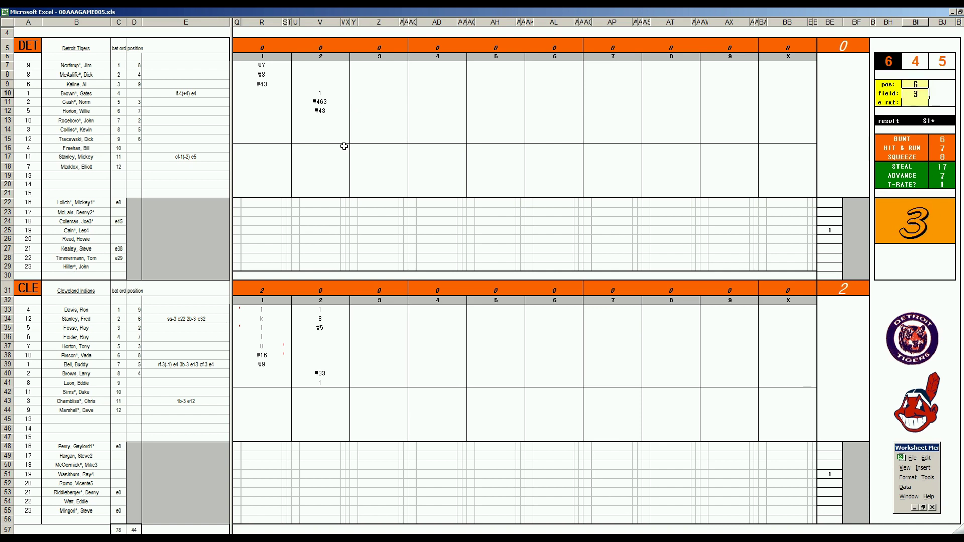
{"action": "key", "text": "Down"}
{"action": "key", "text": "Down"}
{"action": "key", "text": "F9"}
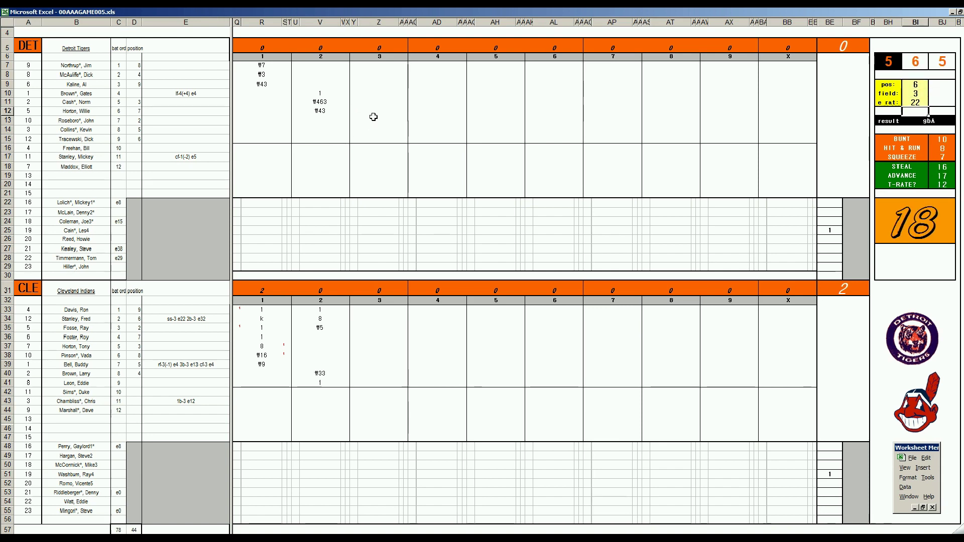
Log Detroit's third-inning outs f63, f13 and f4 in Z13–Z15
{"action": "left_click", "coordinate": [373, 117]}
{"action": "type", "text": "f63"}
{"action": "key", "text": "Return"}
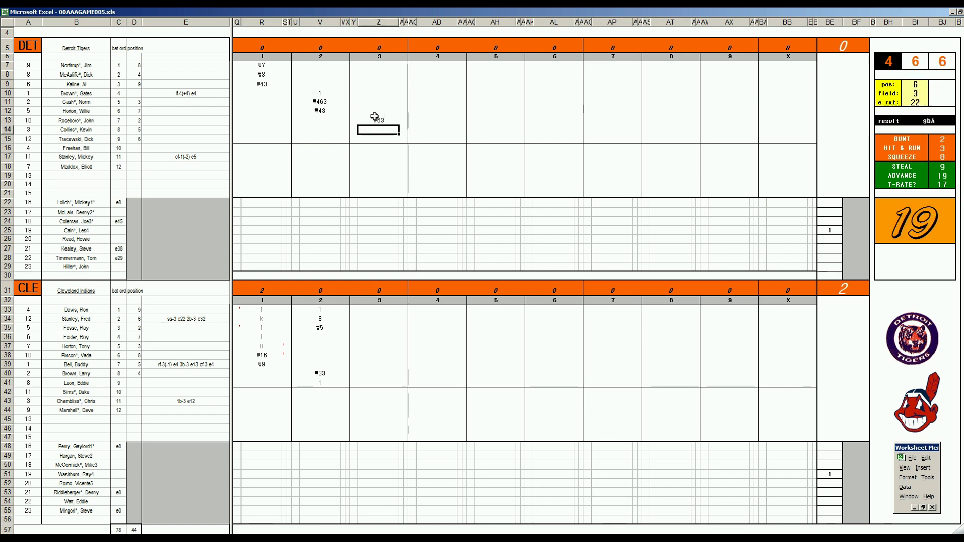
{"action": "type", "text": "f13"}
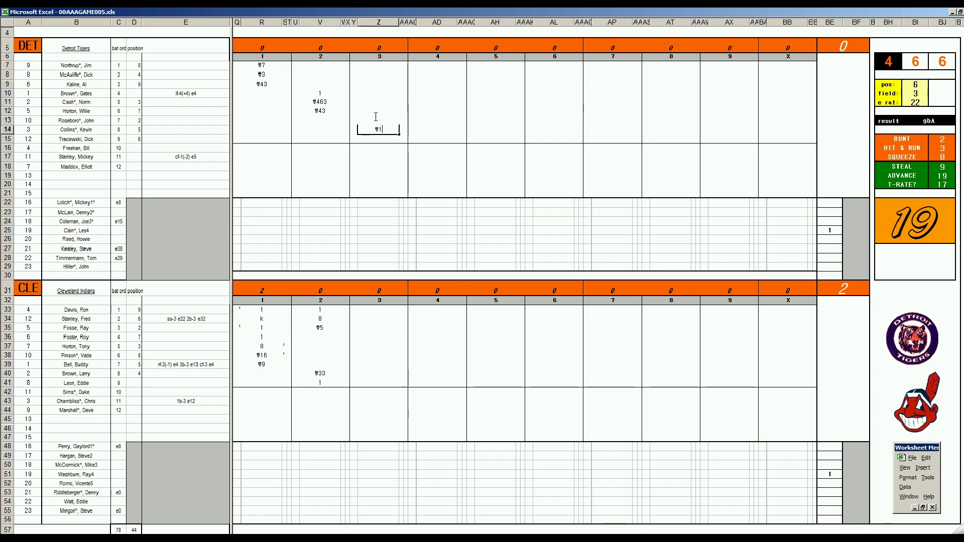
{"action": "key", "text": "Return"}
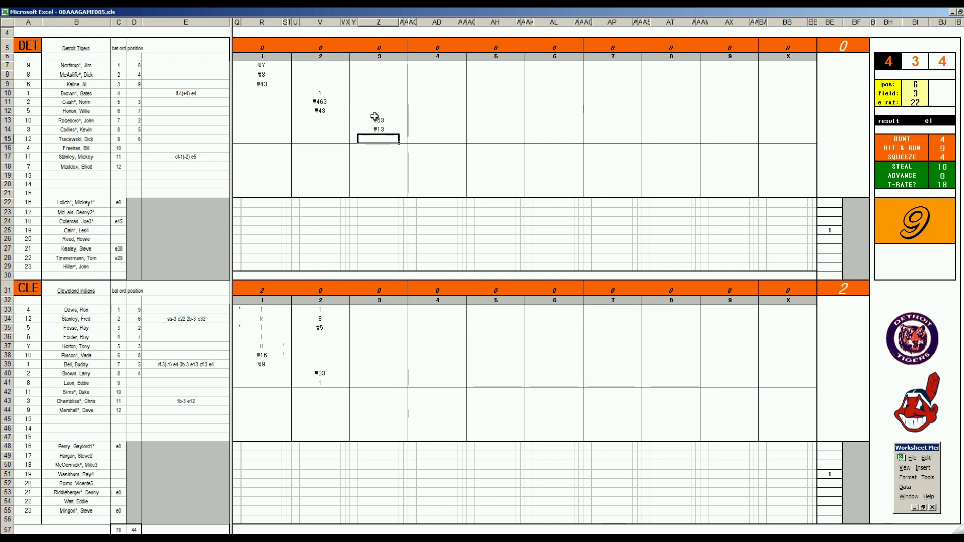
{"action": "type", "text": "f4"}
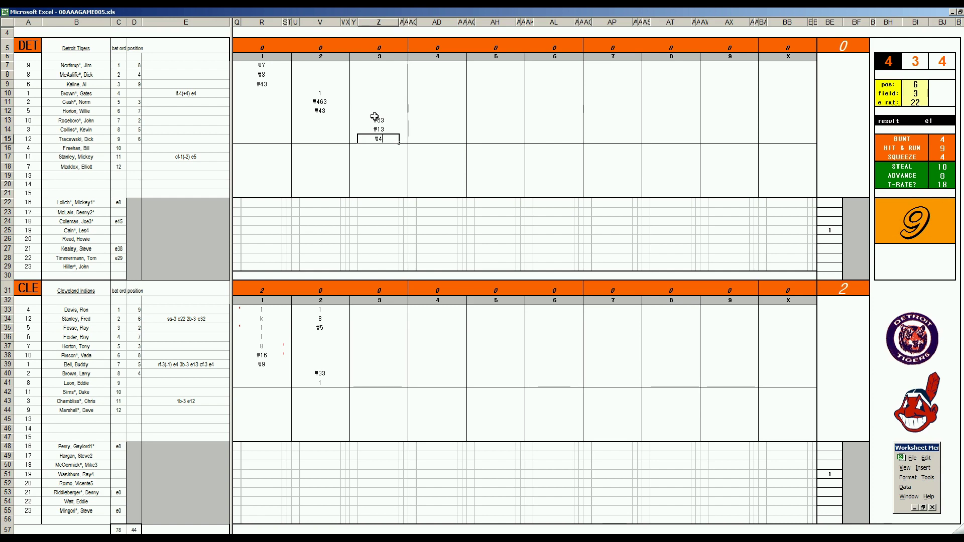
{"action": "left_click", "coordinate": [381, 336]}
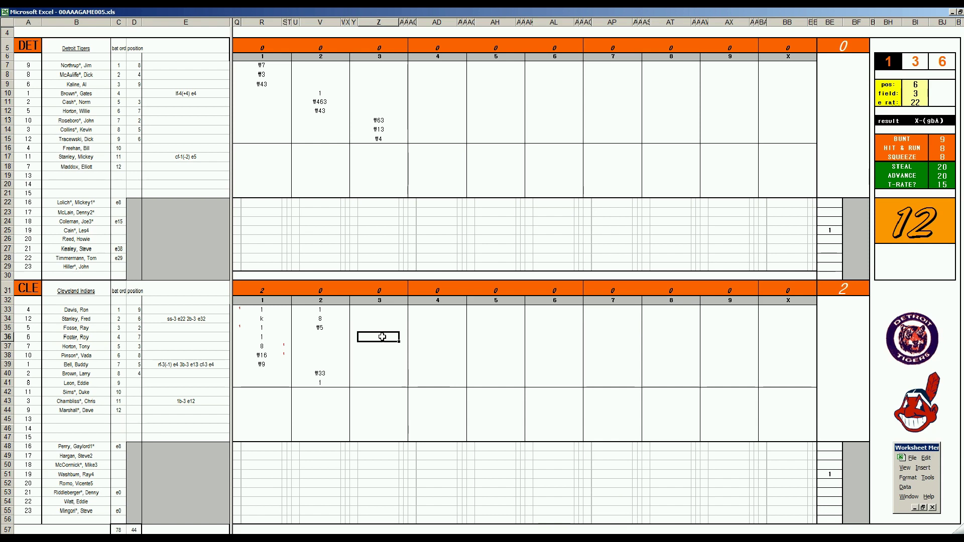
{"action": "type", "text": "8"}
Enter Cleveland's third-inning results 1, 9 and 9 in Z37–Z39
{"action": "key", "text": "Return"}
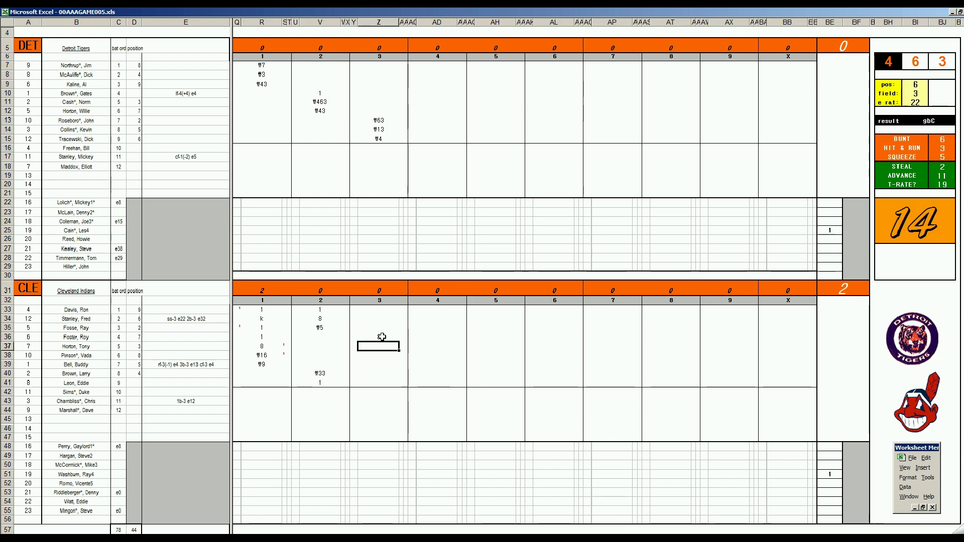
{"action": "type", "text": "1"}
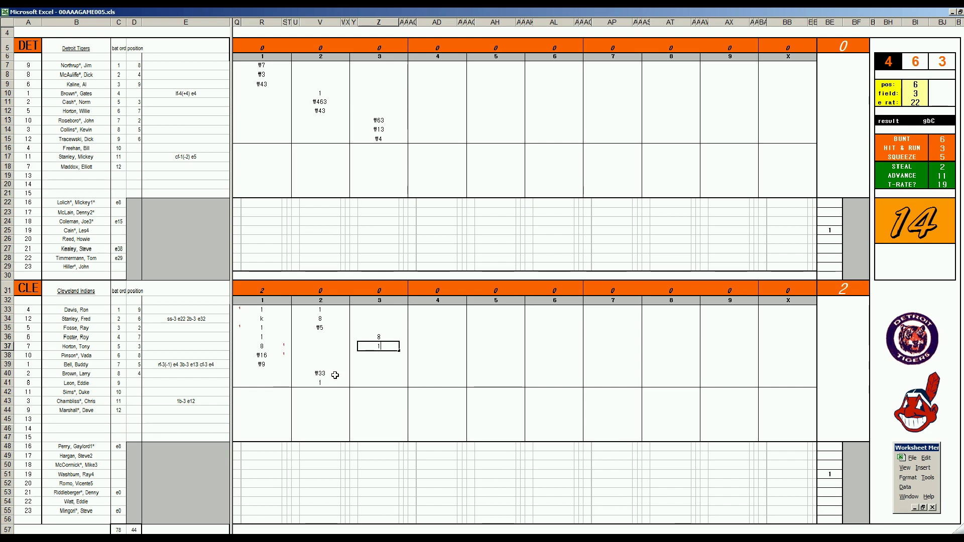
{"action": "key", "text": "Return"}
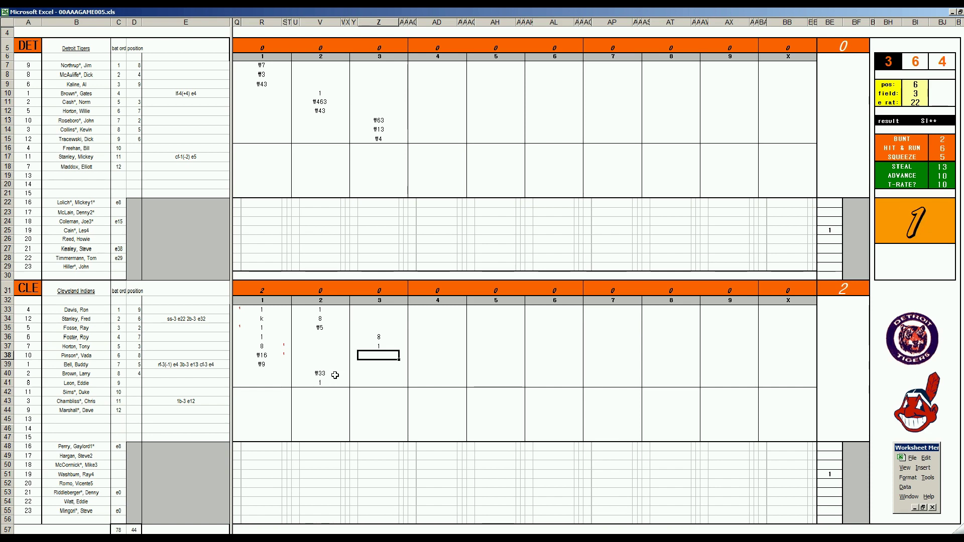
{"action": "type", "text": "9"}
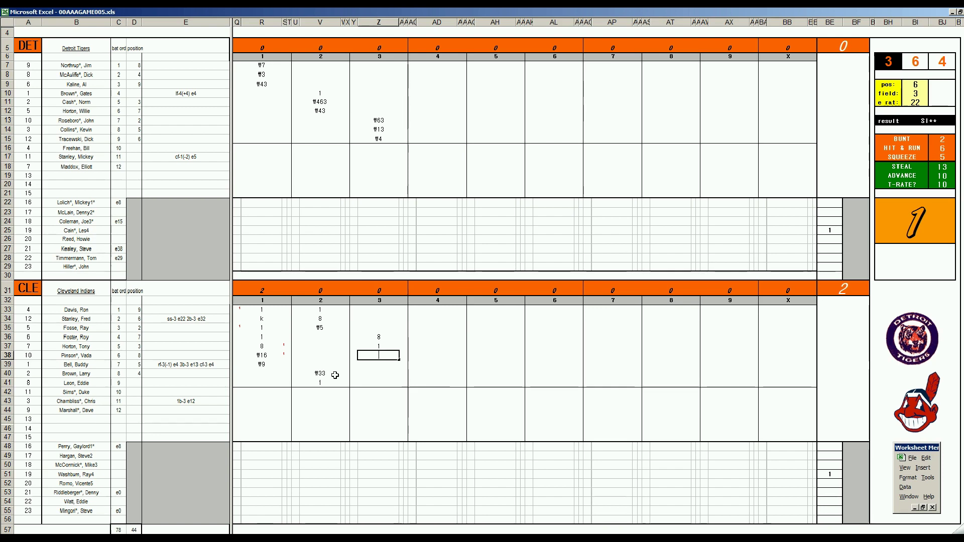
{"action": "type", "text": "f9"}
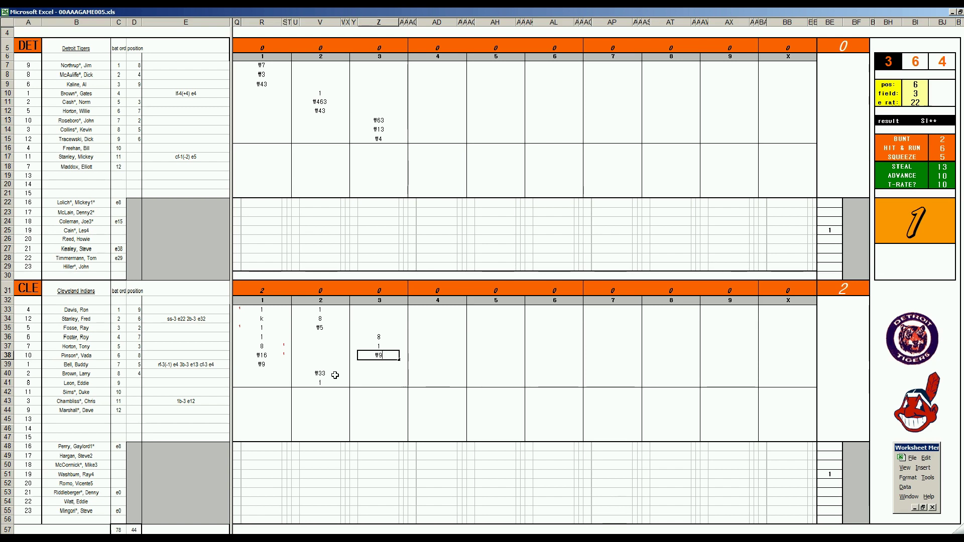
{"action": "key", "text": "Return"}
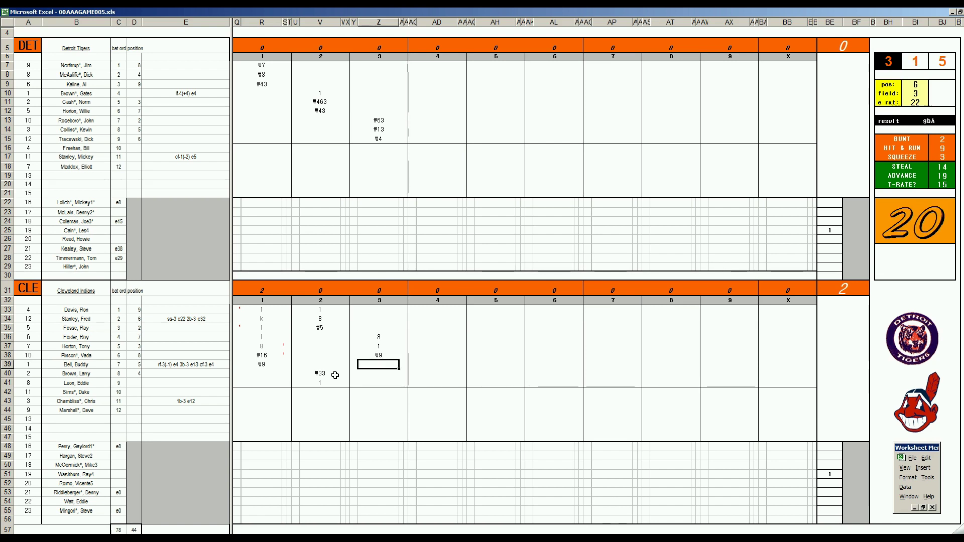
{"action": "type", "text": "9"}
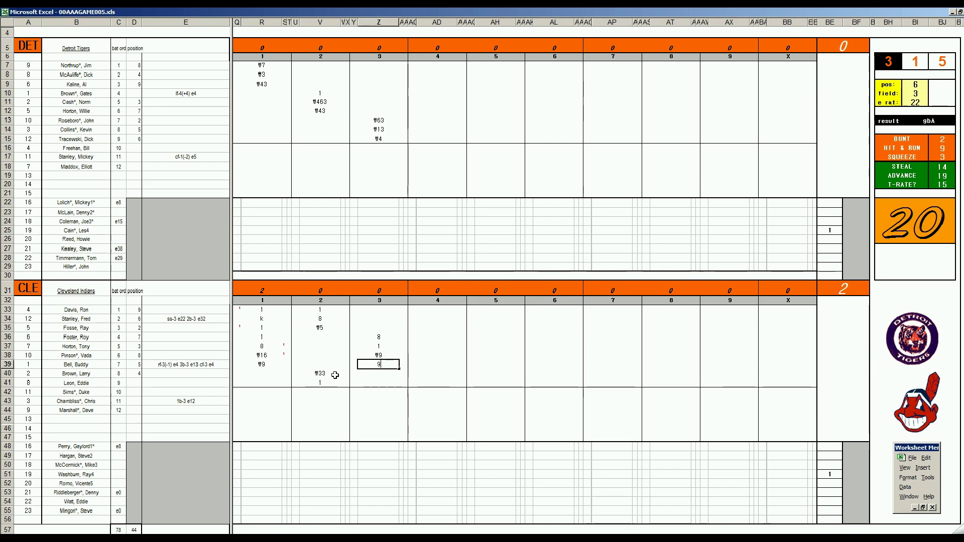
{"action": "key", "text": "Return"}
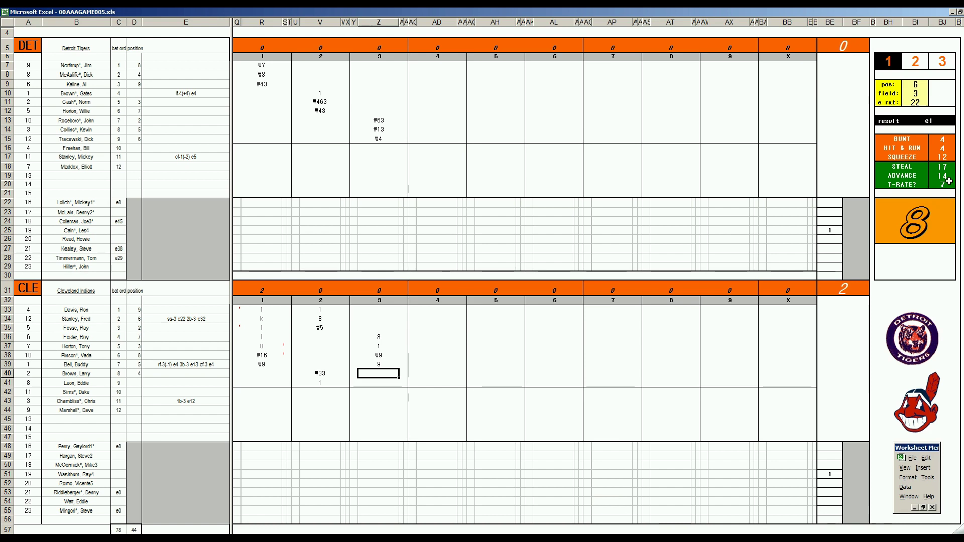
Add the baserunning mark and third-inning run for 3–0, then enter ₩63 in Z40
{"action": "key", "text": "Up"}
{"action": "key", "text": "Right"}
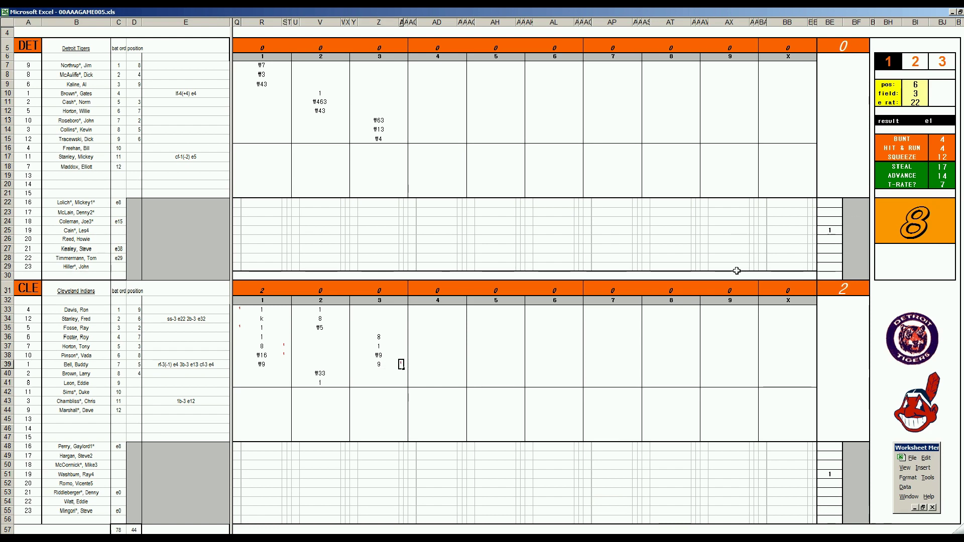
{"action": "type", "text": "1"}
{"action": "key", "text": "Left"}
{"action": "key", "text": "Left"}
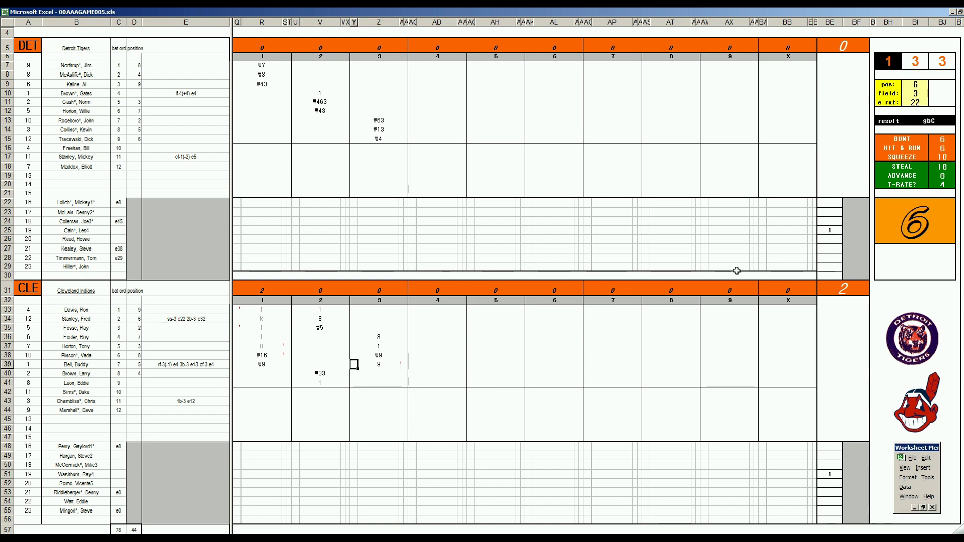
{"action": "key", "text": "Up"}
{"action": "key", "text": "Up"}
{"action": "key", "text": "Up"}
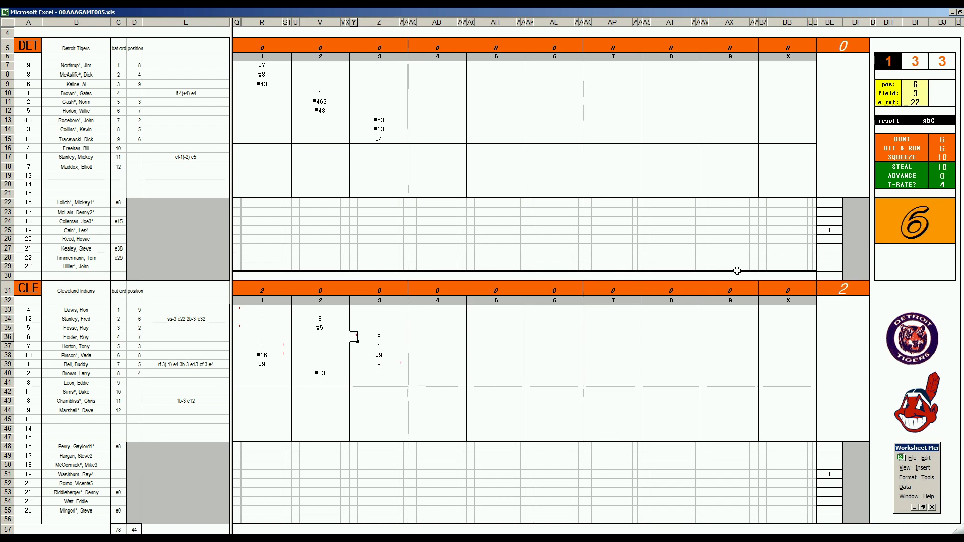
{"action": "type", "text": "1"}
{"action": "key", "text": "Right"}
{"action": "key", "text": "Down"}
{"action": "key", "text": "Down"}
{"action": "key", "text": "Down"}
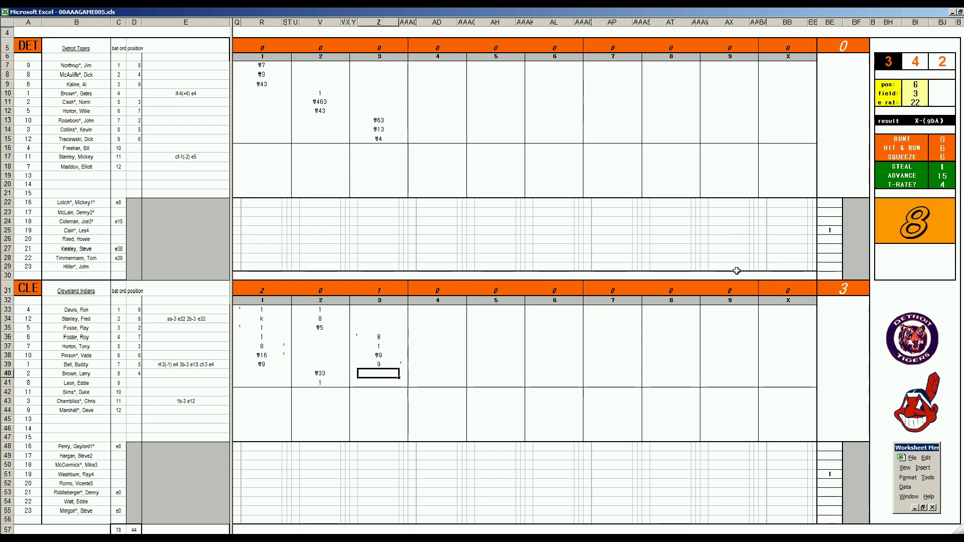
{"action": "type", "text": "#"}
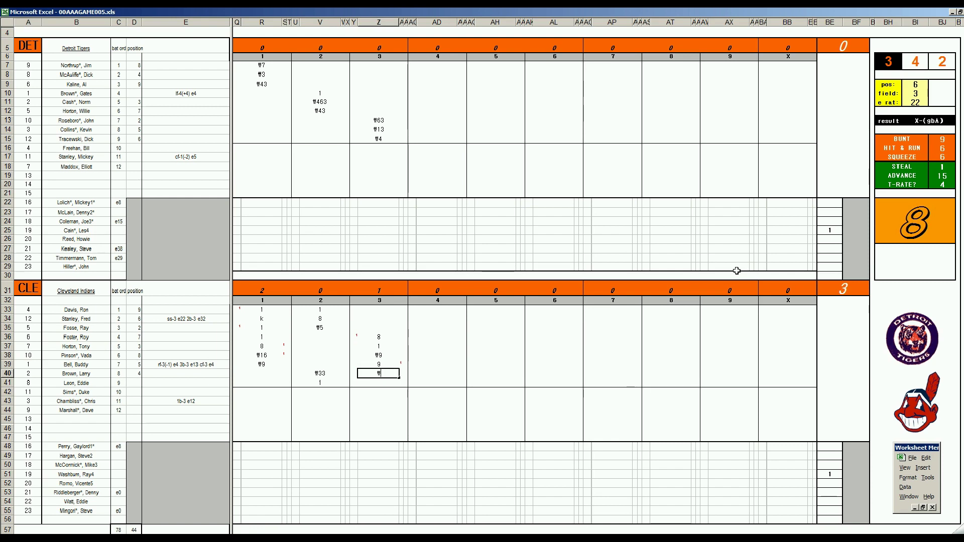
{"action": "type", "text": "63"}
{"action": "left_click", "coordinate": [440, 65]}
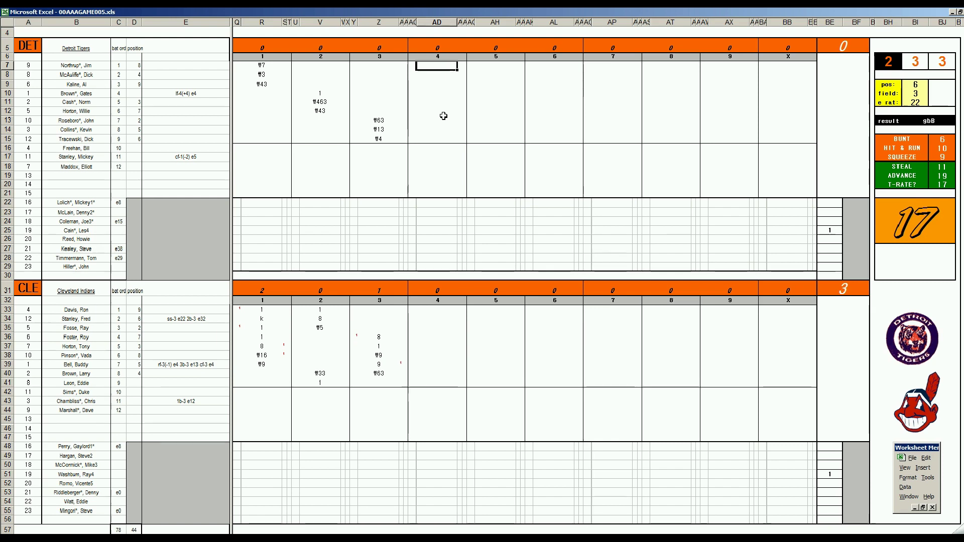
{"action": "type", "text": "1"}
Enter Detroit's fourth-inning results 1, k and 1 down column AD from row 7
{"action": "key", "text": "Return"}
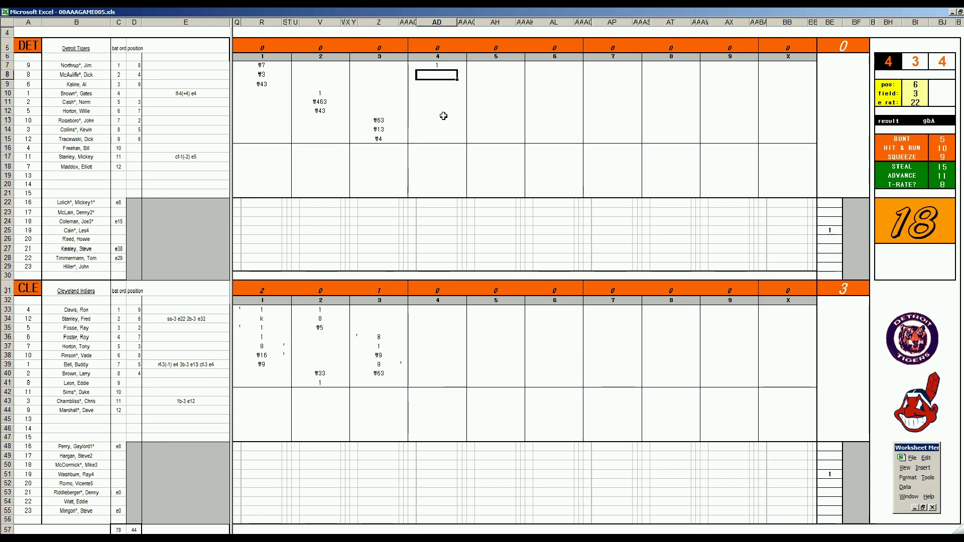
{"action": "type", "text": "k"}
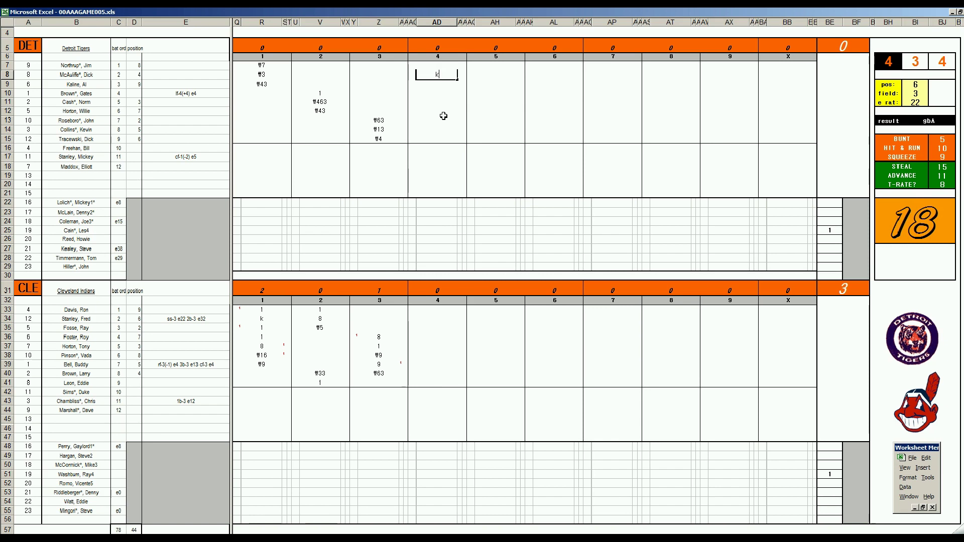
{"action": "key", "text": "Return"}
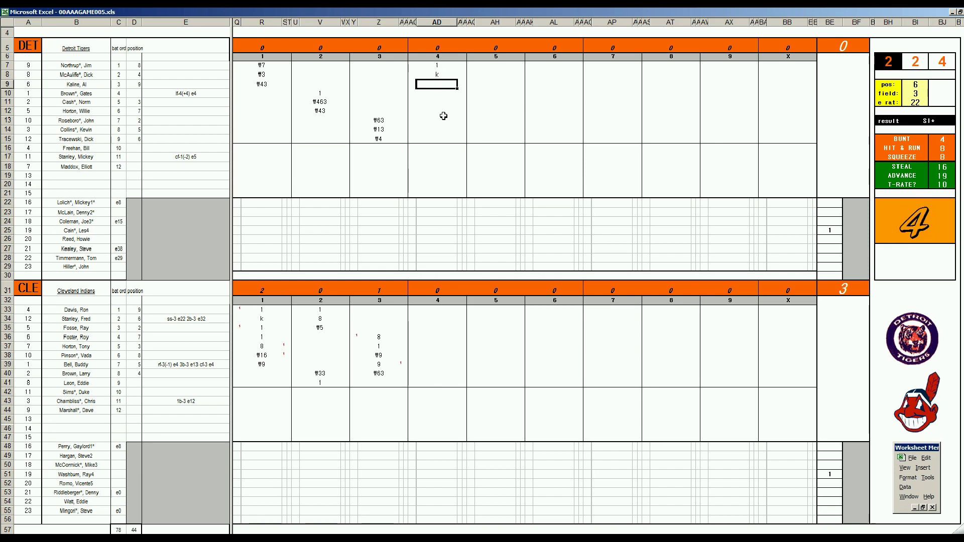
{"action": "type", "text": "1"}
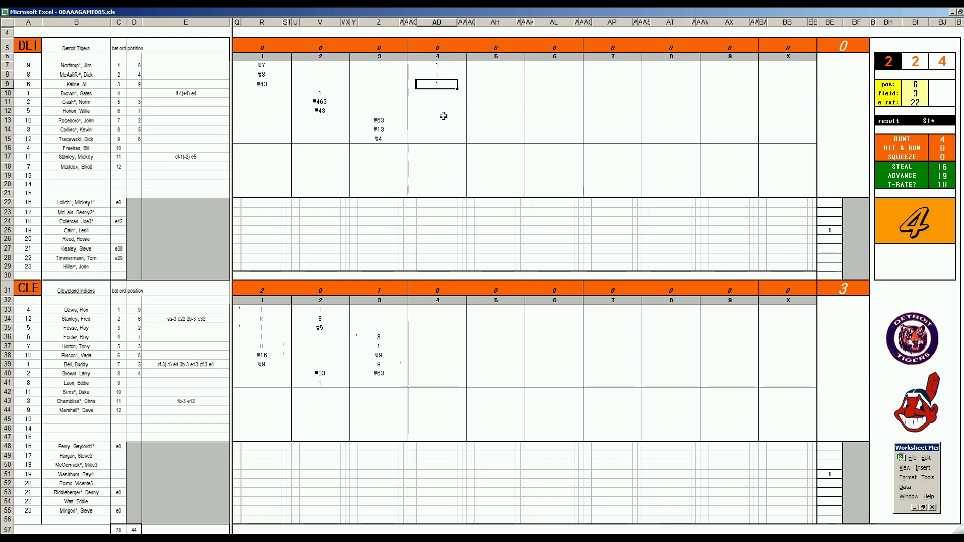
{"action": "key", "text": "Return"}
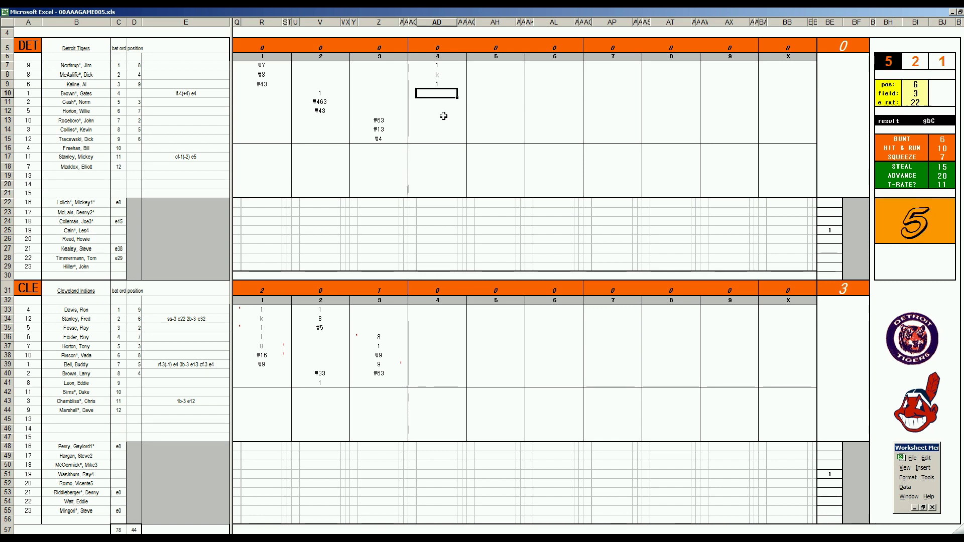
Change the pos value from 6 to 9 and enter ₩9 in AD10
{"action": "key", "text": "Tab"}
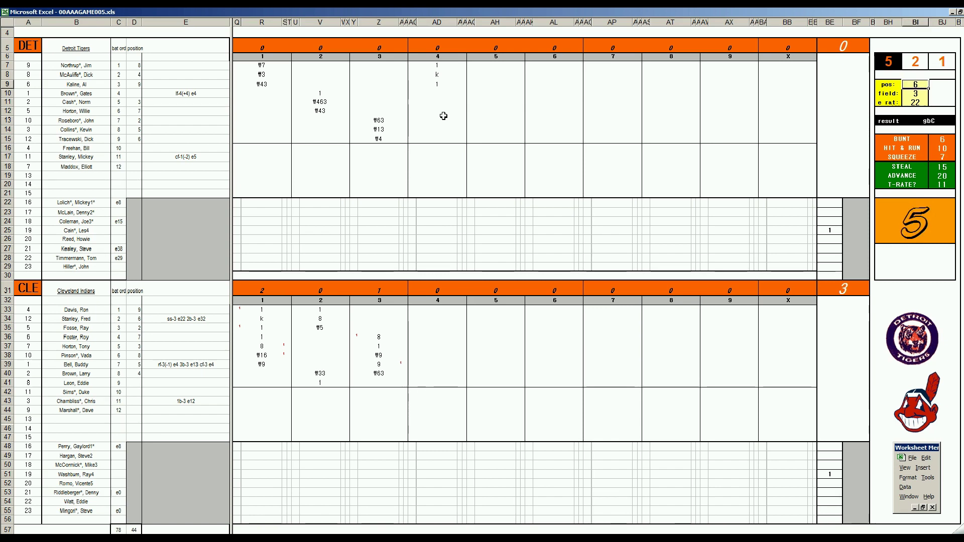
{"action": "type", "text": "9"}
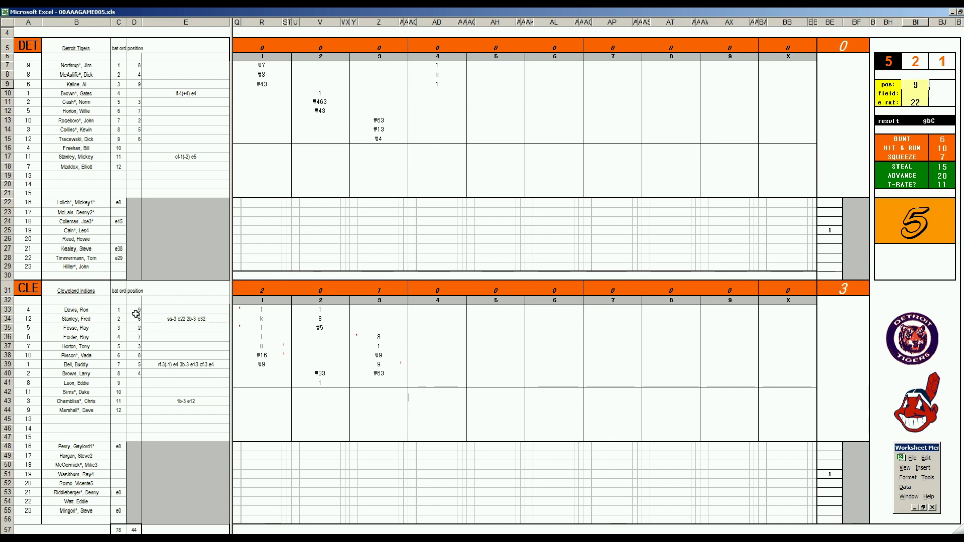
{"action": "key", "text": "Return"}
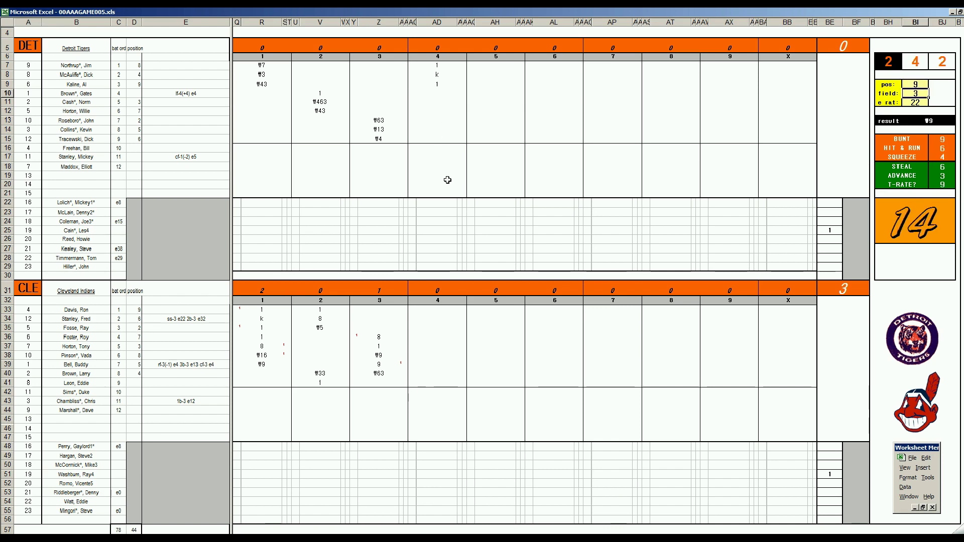
{"action": "left_click", "coordinate": [439, 93]}
{"action": "type", "text": "\\9"}
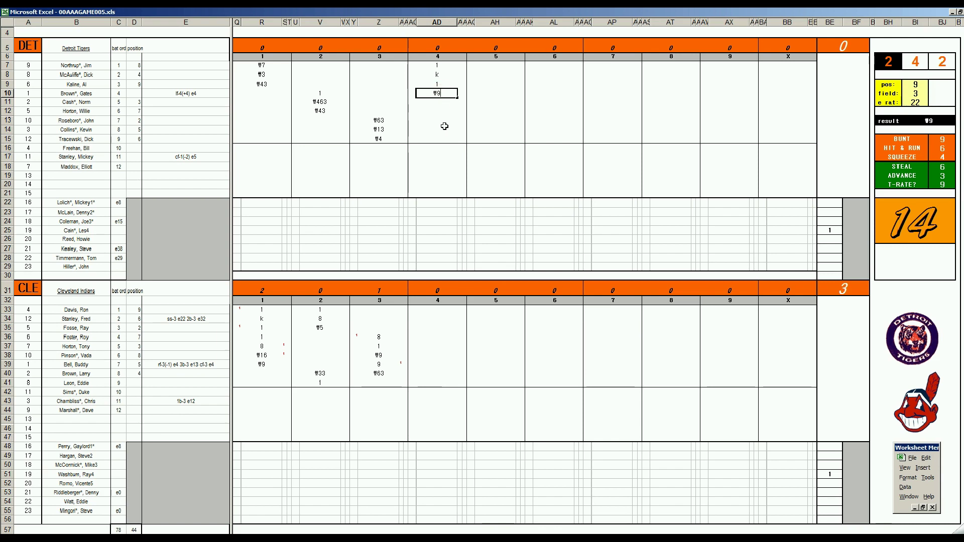
{"action": "key", "text": "Return"}
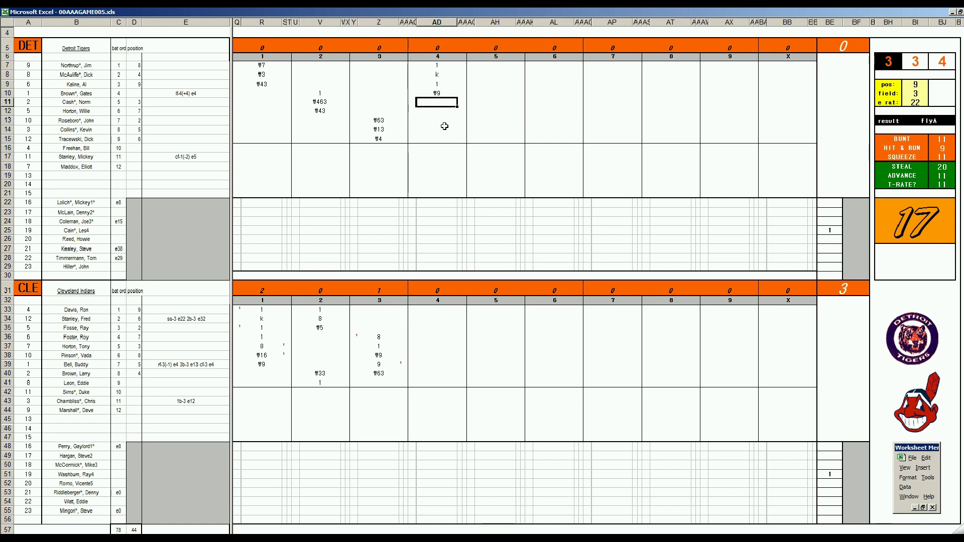
{"action": "type", "text": "k"}
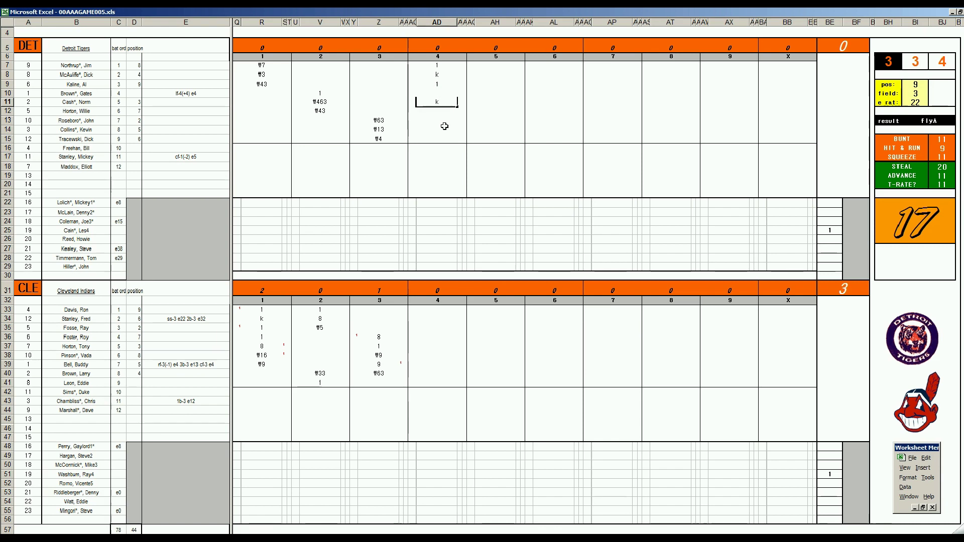
Finish Detroit's fourth with a strikeout and enter Cleveland's leadoff 1 in AD33
{"action": "left_click", "coordinate": [437, 381]}
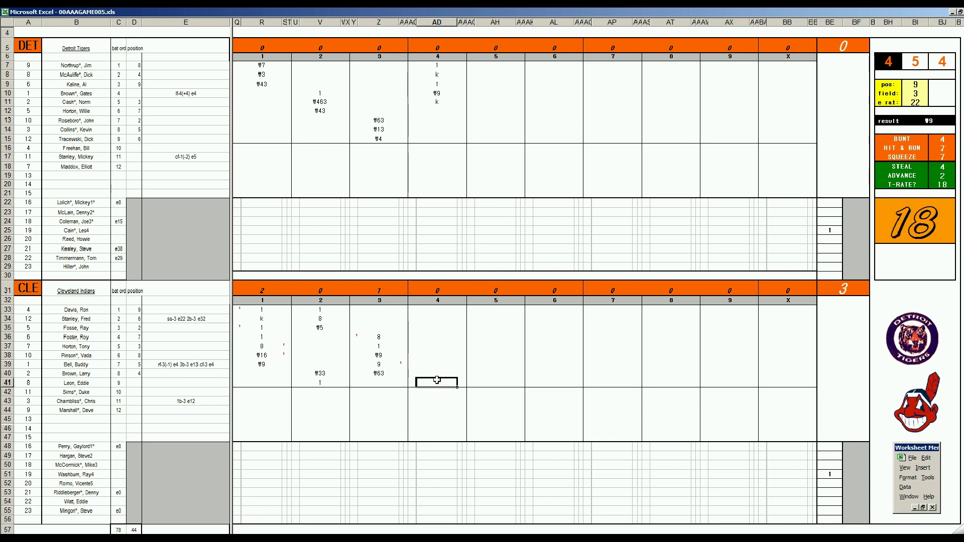
{"action": "type", "text": "1"}
{"action": "key", "text": "Return"}
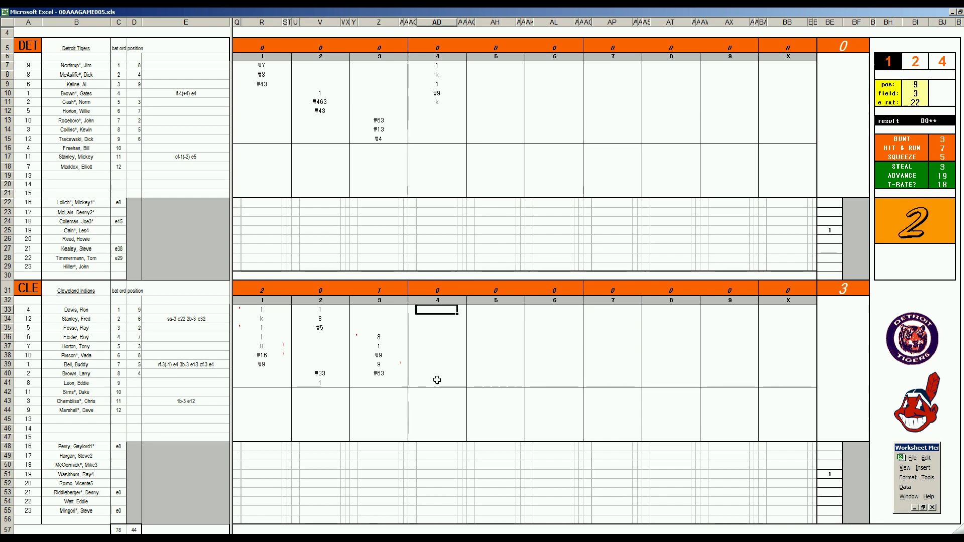
{"action": "type", "text": "1"}
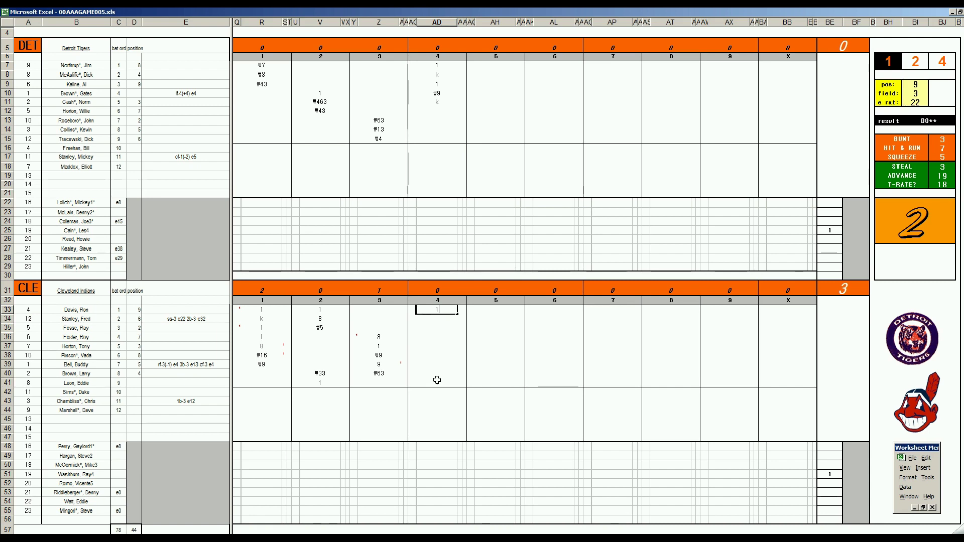
{"action": "key", "text": "Return"}
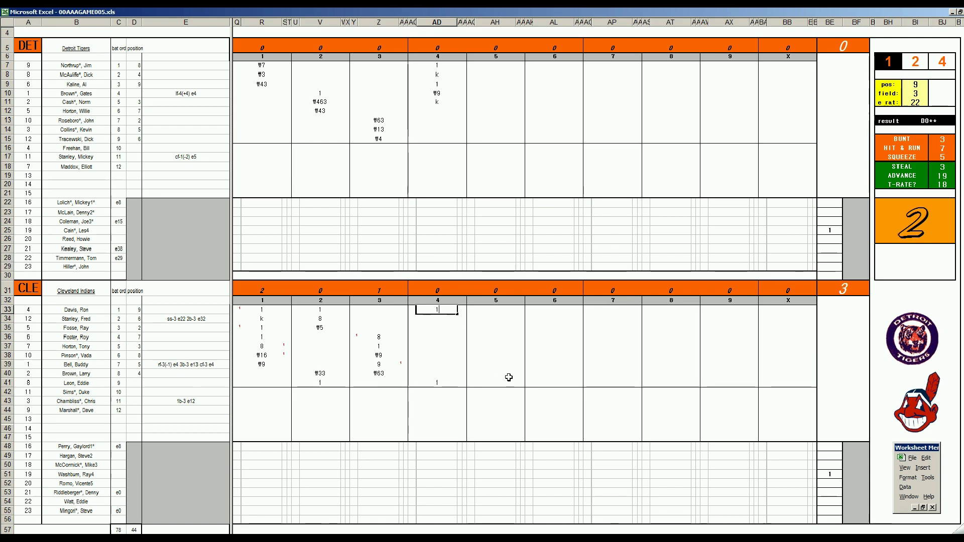
{"action": "key", "text": "F2"}
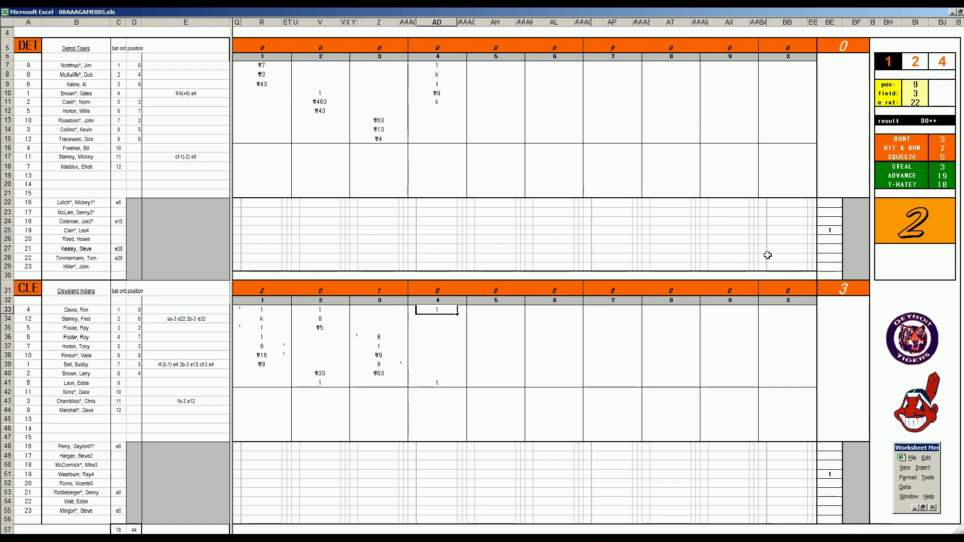
Enter 4 in BE26 on Detroit's pitcher line, then move left to AD26 for fs
{"action": "left_click", "coordinate": [848, 229]}
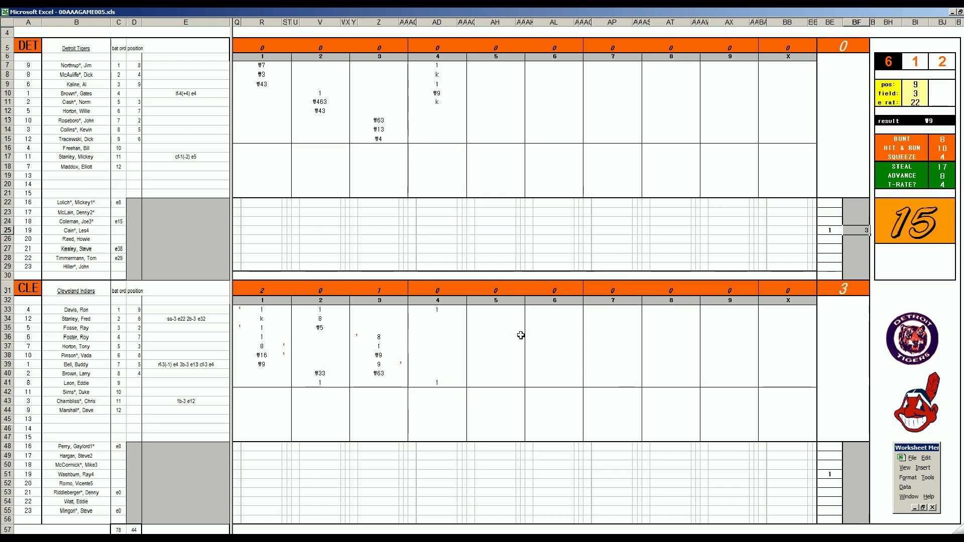
{"action": "key", "text": "Left"}
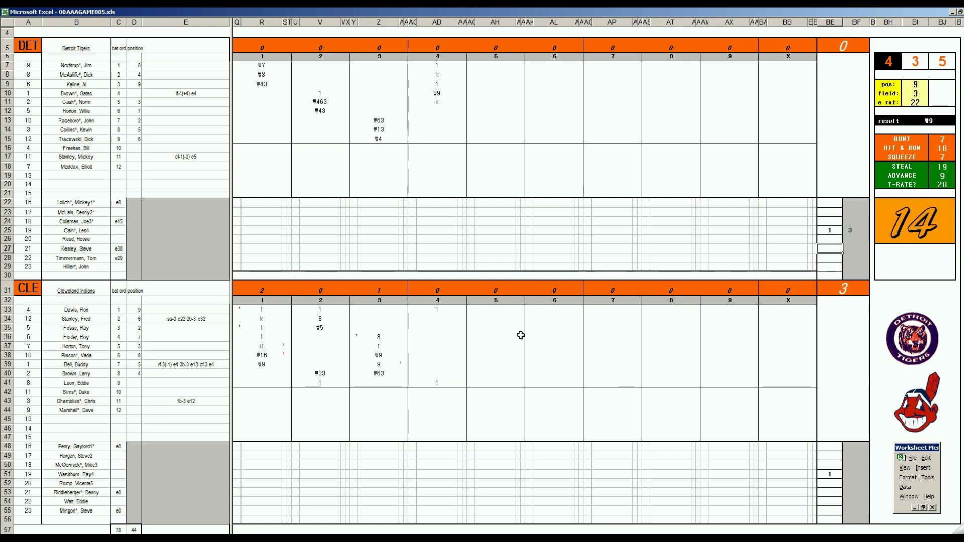
{"action": "key", "text": "Down"}
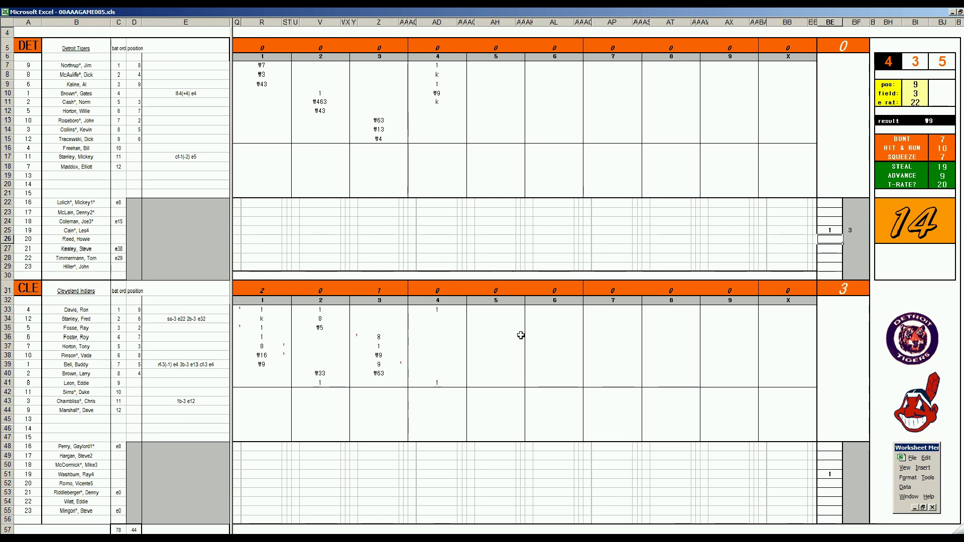
{"action": "type", "text": "4"}
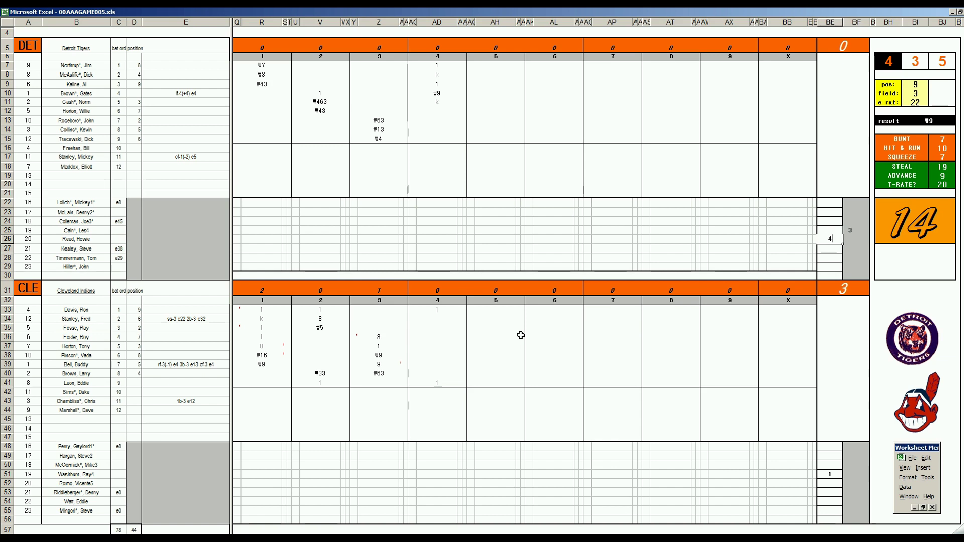
{"action": "key", "text": "Return"}
{"action": "key", "text": "Left"}
{"action": "key", "text": "Left"}
{"action": "key", "text": "Left"}
{"action": "key", "text": "Left"}
{"action": "key", "text": "Left"}
{"action": "key", "text": "Left"}
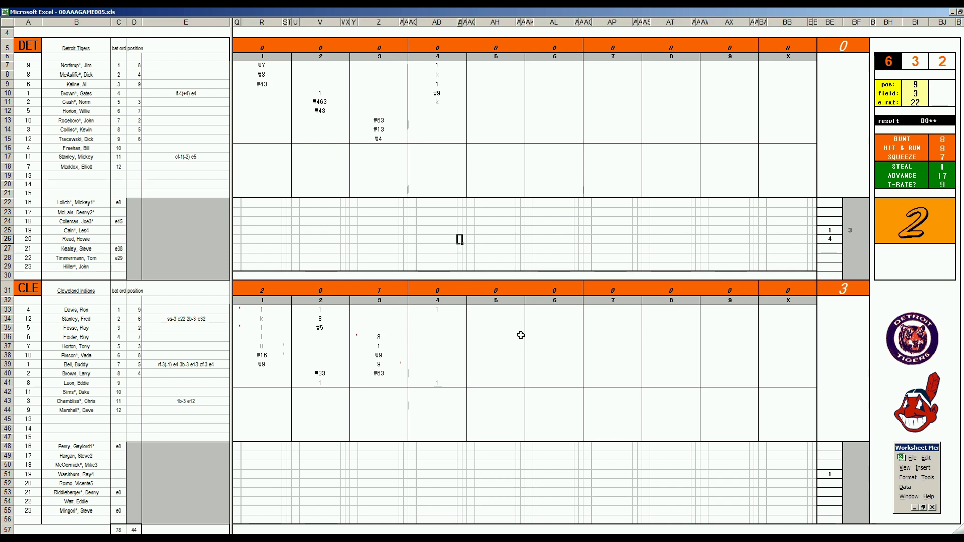
{"action": "key", "text": "Left"}
{"action": "key", "text": "Left"}
{"action": "type", "text": "F"}
{"action": "type", "text": "8"}
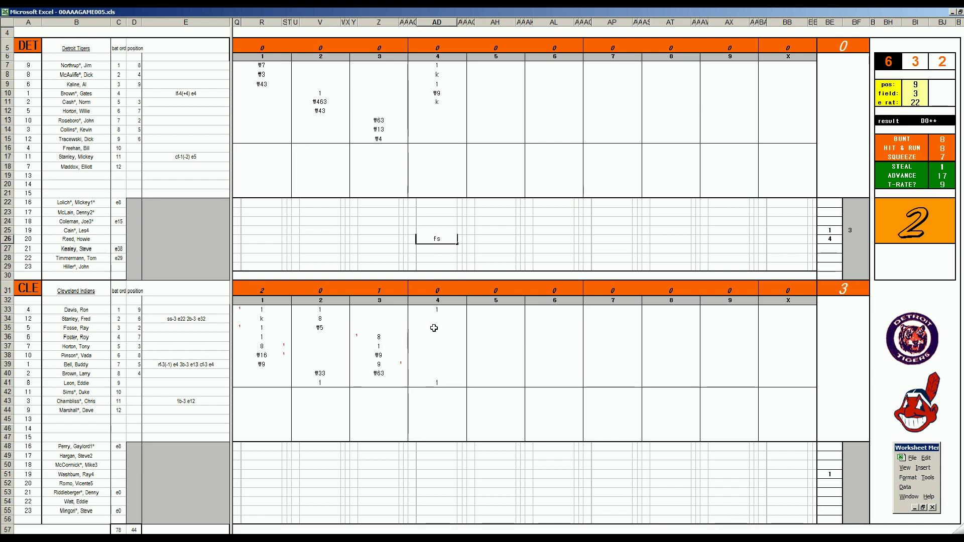
Commit fs and enter Cleveland's fourth-inning plays, including ₩4 and a strikeout
{"action": "left_click", "coordinate": [437, 319]}
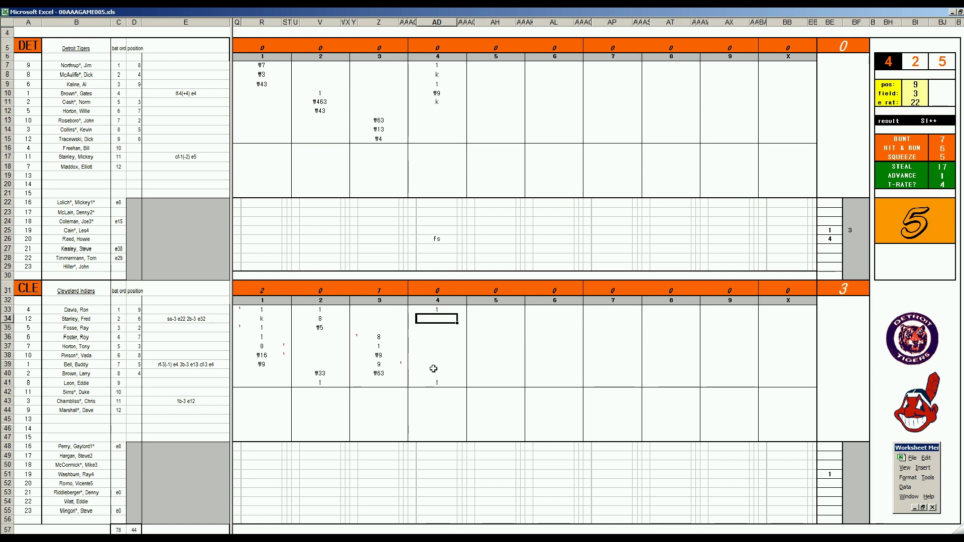
{"action": "type", "text": "1"}
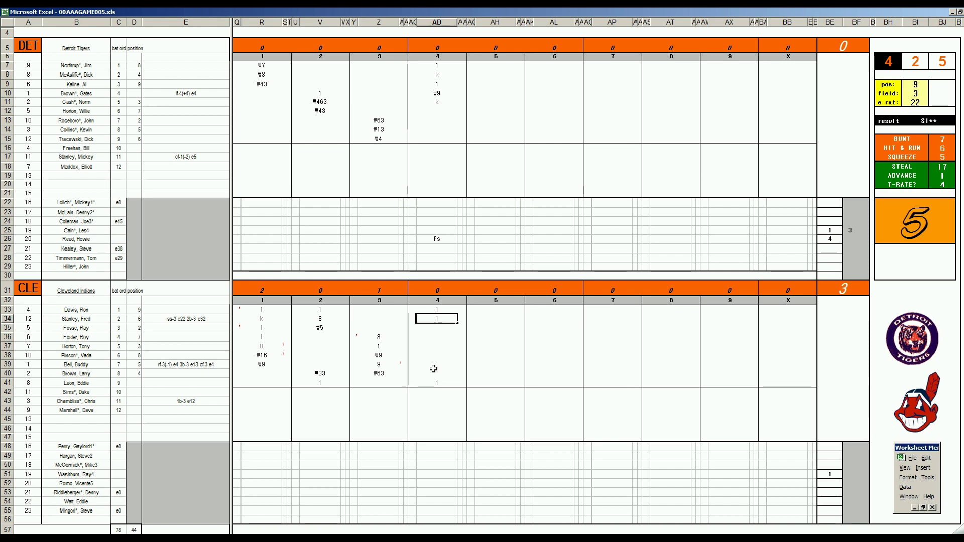
{"action": "key", "text": "Return"}
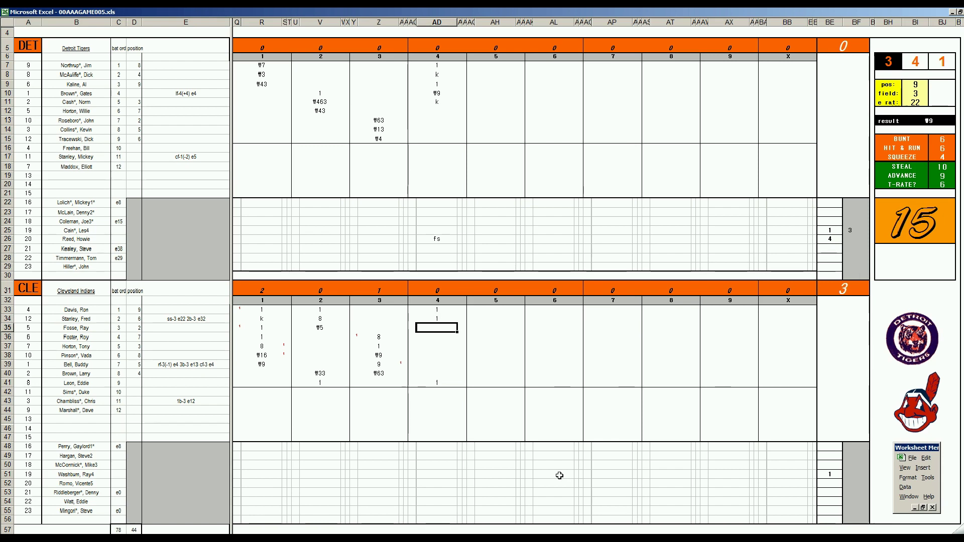
{"action": "type", "text": "\\4"}
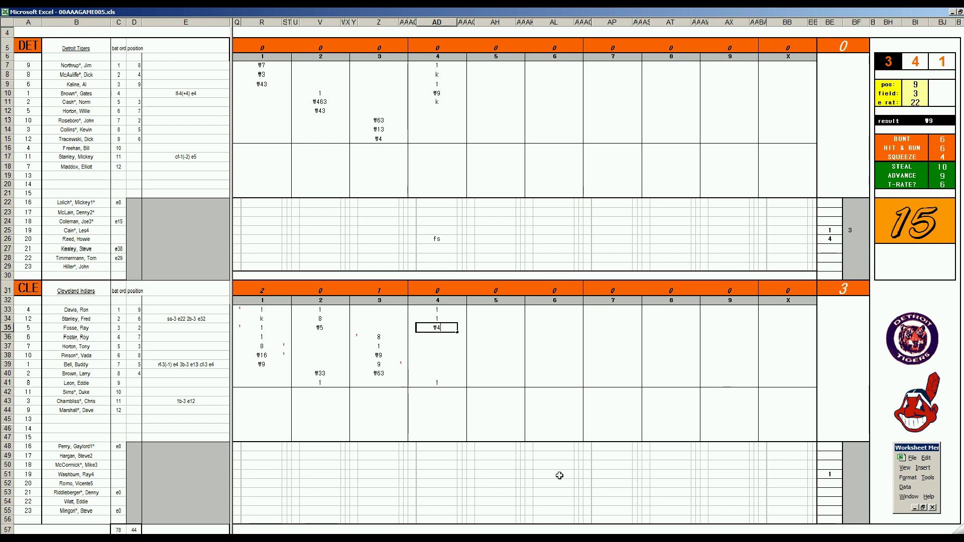
{"action": "key", "text": "Return"}
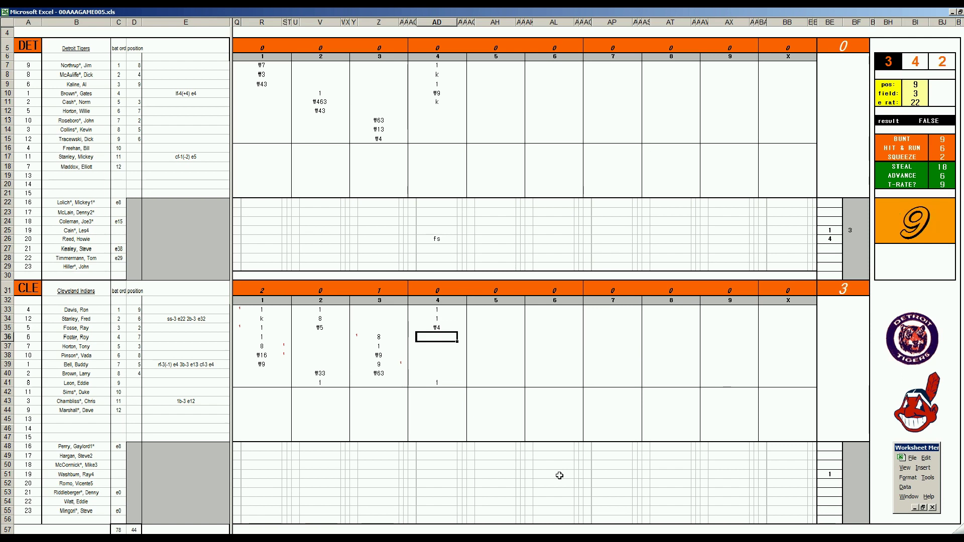
{"action": "type", "text": "k"}
{"action": "key", "text": "Return"}
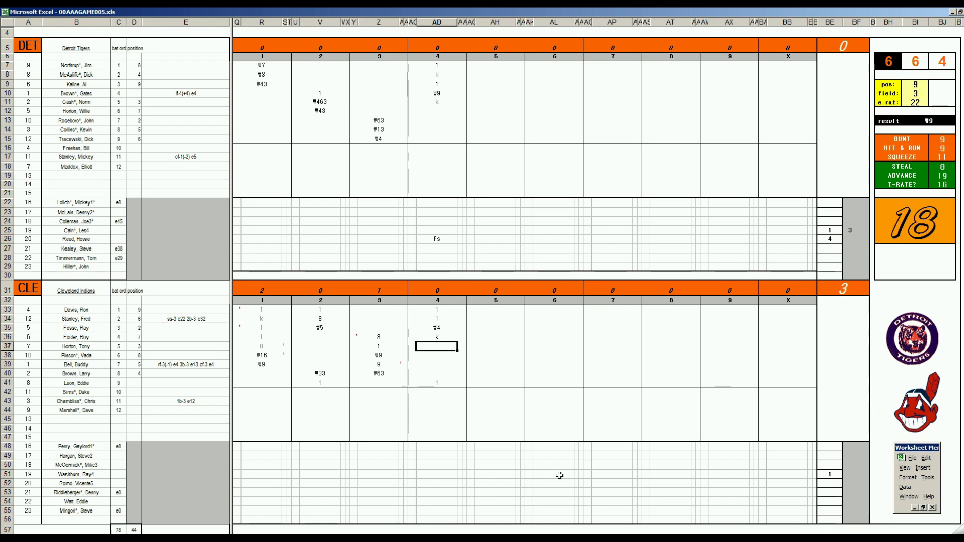
Set pos, field and e rat to 8, 3 and 6, then select AD37 for ₩8
{"action": "key", "text": "Tab"}
{"action": "type", "text": "8"}
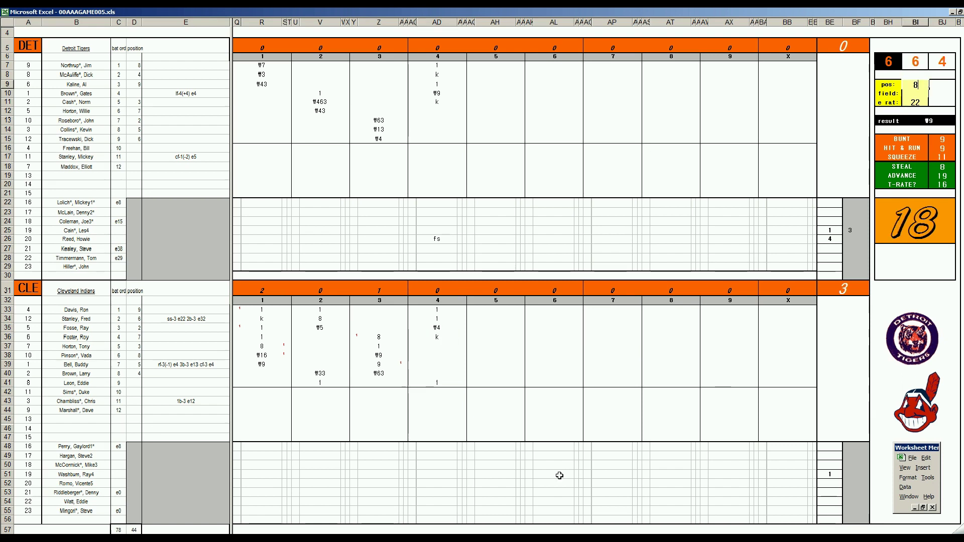
{"action": "key", "text": "Return"}
{"action": "type", "text": "3"}
{"action": "key", "text": "Return"}
{"action": "type", "text": "6"}
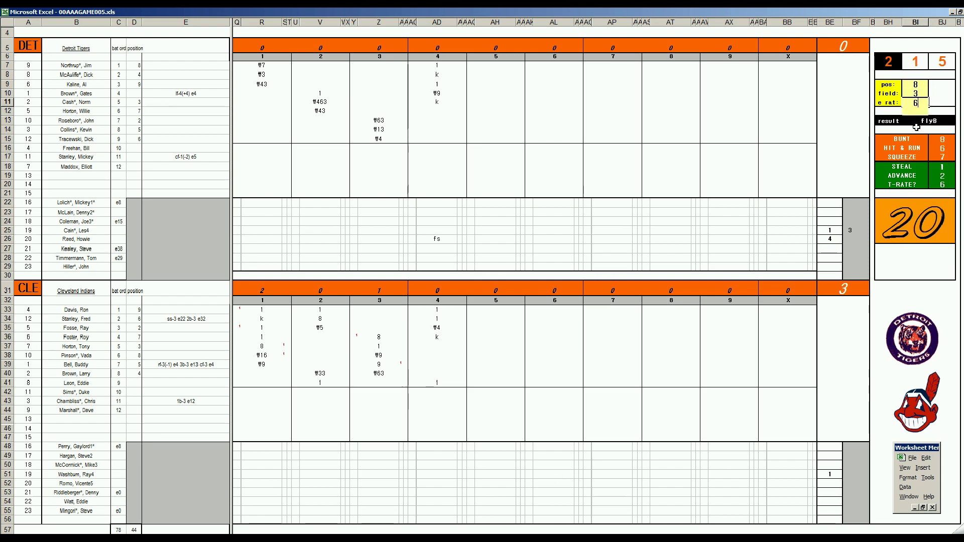
{"action": "key", "text": "Return"}
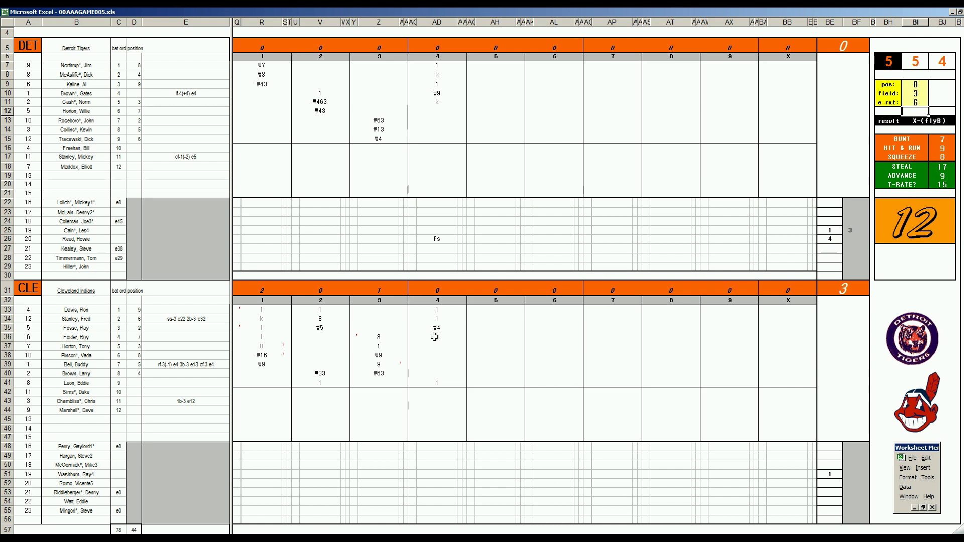
{"action": "left_click", "coordinate": [434, 345]}
{"action": "type", "text": "f8"}
{"action": "type", "text": "k"}
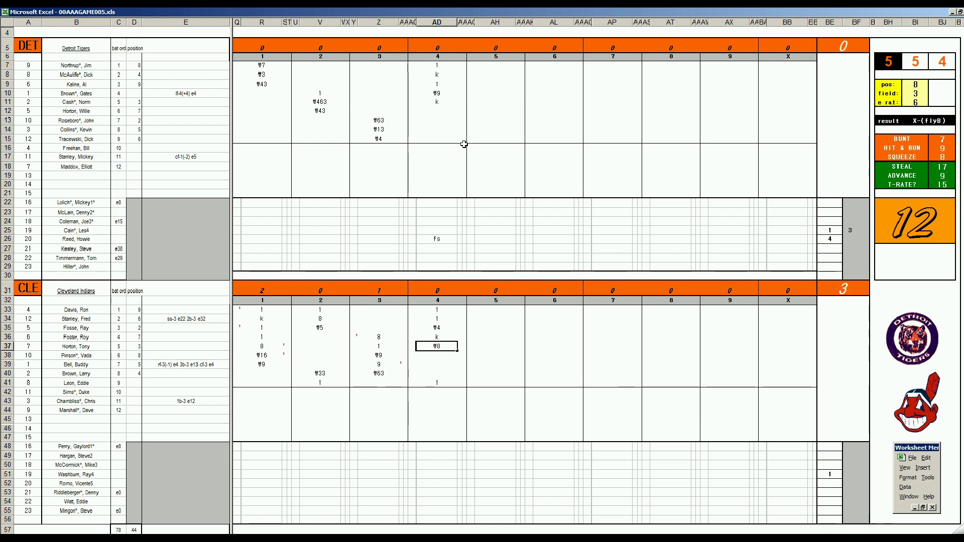
Reroll the dice and record a strikeout and a ₩8 play for Detroit's fifth in AH12–AH13
{"action": "left_click", "coordinate": [488, 111]}
{"action": "key", "text": "F9"}
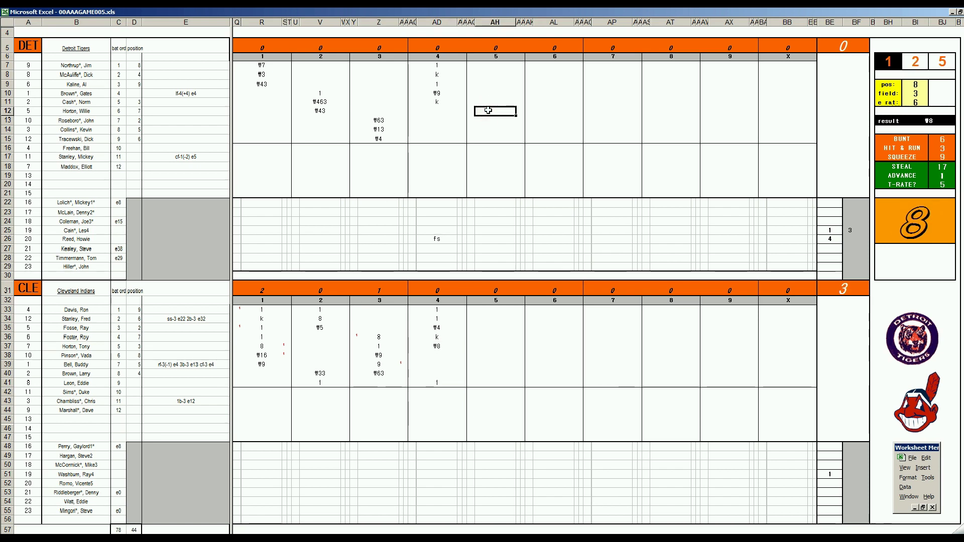
{"action": "type", "text": "k"}
{"action": "key", "text": "Return"}
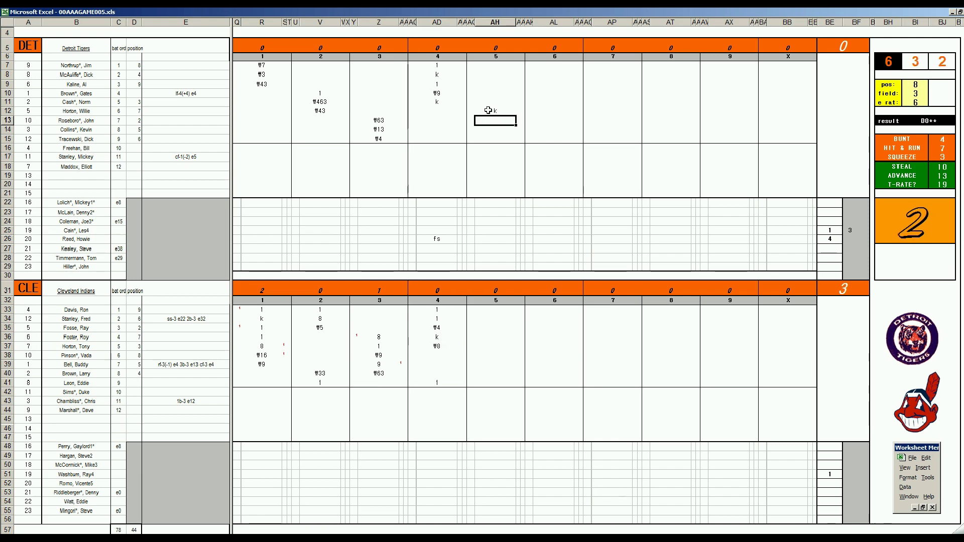
{"action": "type", "text": "f8"}
{"action": "key", "text": "Return"}
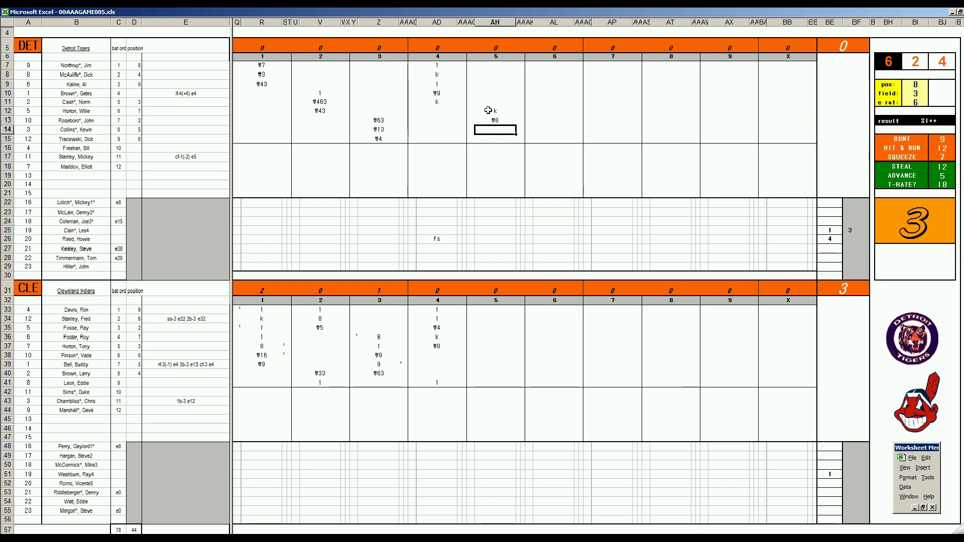
{"action": "type", "text": "f9"}
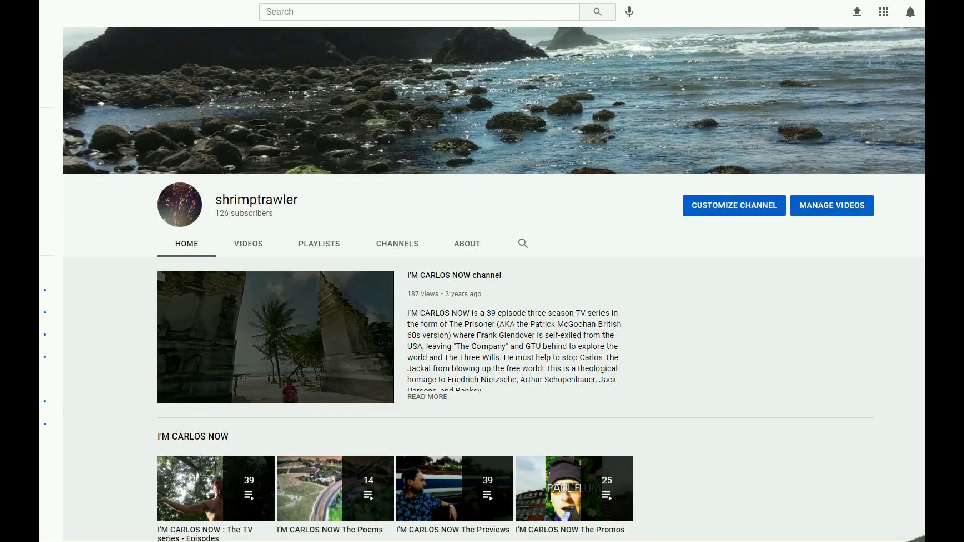
{"action": "scroll", "coordinate": [493, 302], "scroll_direction": "down", "scroll_amount": 1}
{"action": "scroll", "coordinate": [494, 301], "scroll_direction": "down", "scroll_amount": 2}
{"action": "scroll", "coordinate": [494, 301], "scroll_direction": "down", "scroll_amount": 2}
{"action": "scroll", "coordinate": [493, 302], "scroll_direction": "down", "scroll_amount": 2}
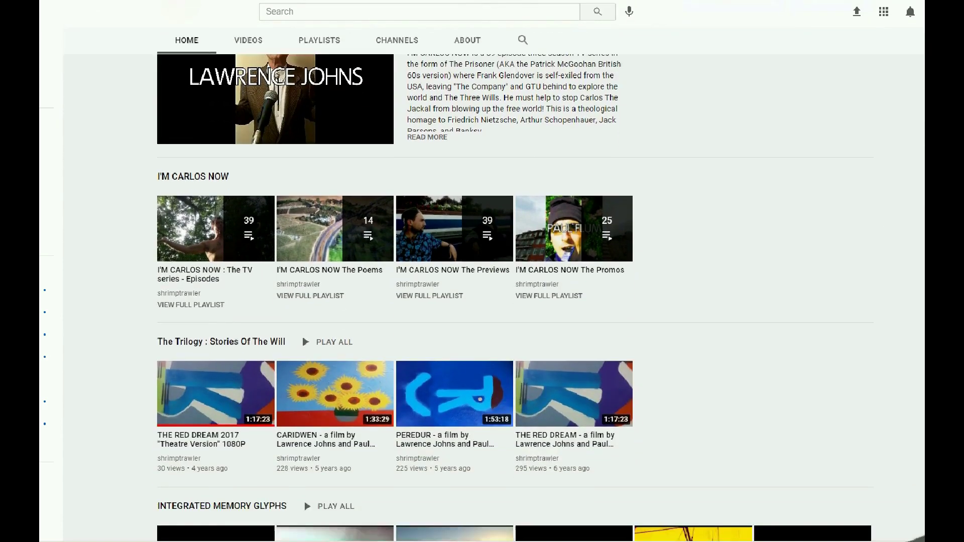
{"action": "scroll", "coordinate": [494, 301], "scroll_direction": "down", "scroll_amount": 1}
{"action": "scroll", "coordinate": [494, 302], "scroll_direction": "down", "scroll_amount": 1}
{"action": "scroll", "coordinate": [493, 301], "scroll_direction": "down", "scroll_amount": 2}
{"action": "scroll", "coordinate": [493, 302], "scroll_direction": "down", "scroll_amount": 2}
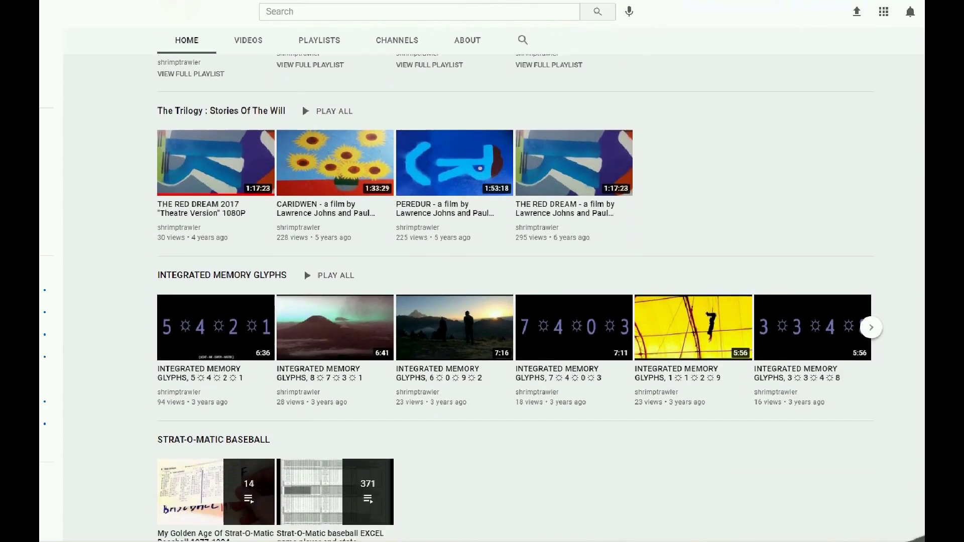
{"action": "scroll", "coordinate": [493, 302], "scroll_direction": "down", "scroll_amount": 1}
{"action": "scroll", "coordinate": [494, 301], "scroll_direction": "down", "scroll_amount": 1}
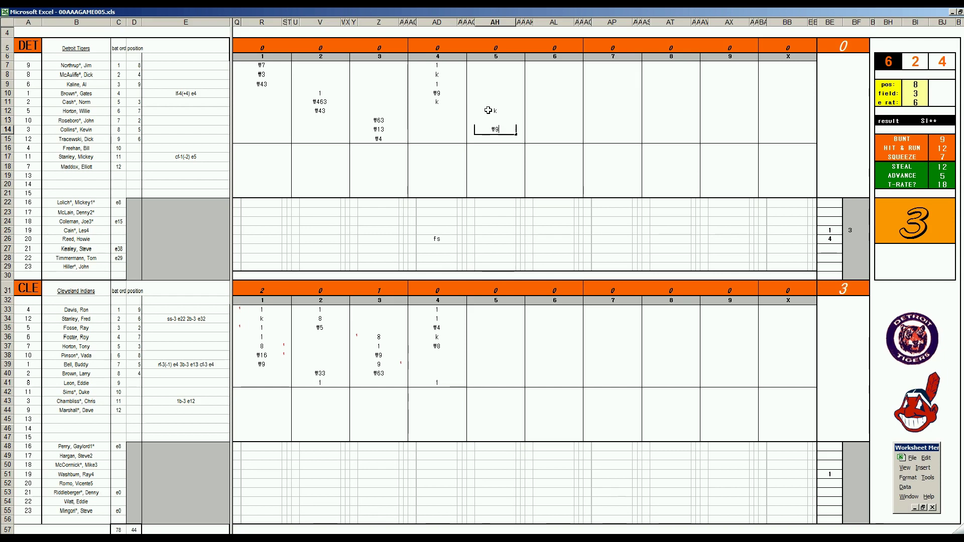
Enter Cleveland's fifth-inning results 1, ₩4 and ₩43 in AH38–AH40
{"action": "left_click", "coordinate": [485, 356]}
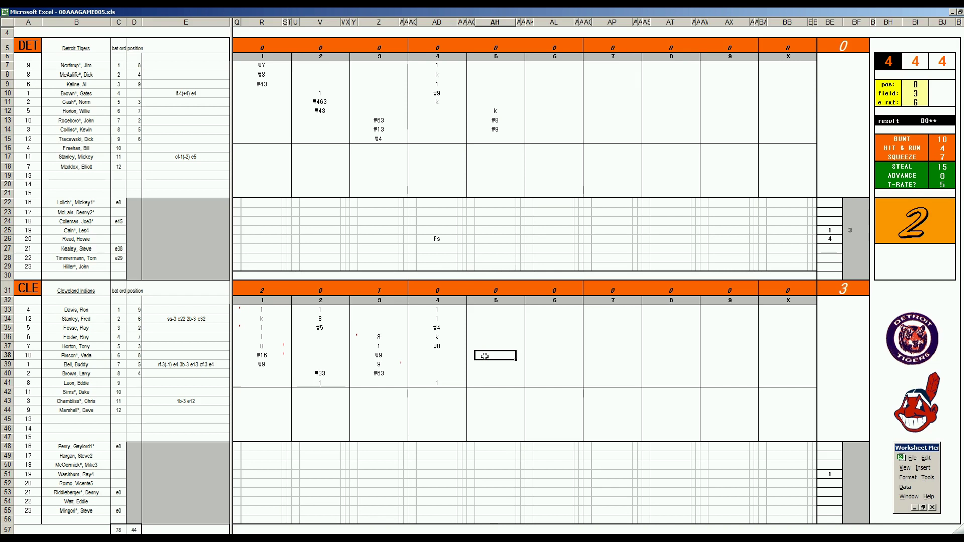
{"action": "type", "text": "1"}
{"action": "key", "text": "Return"}
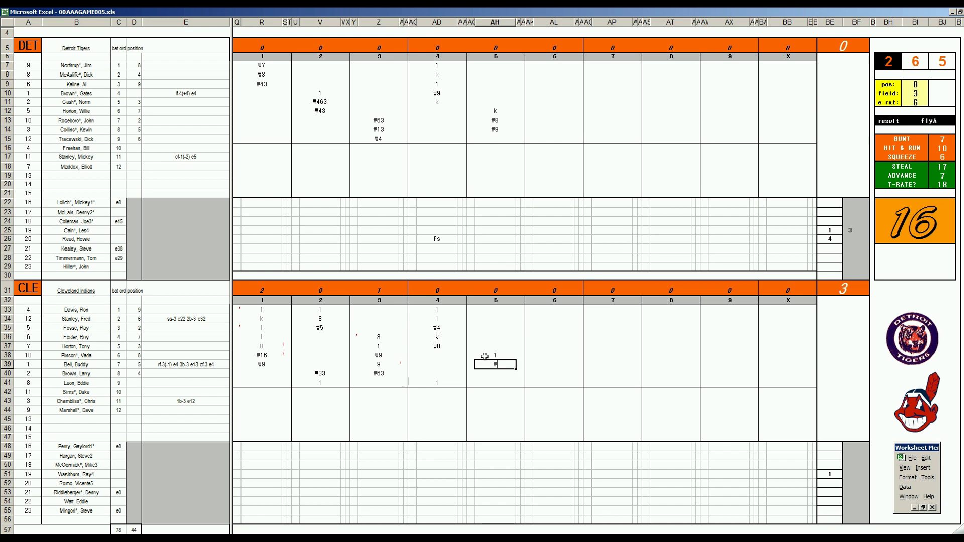
{"action": "type", "text": "f4"}
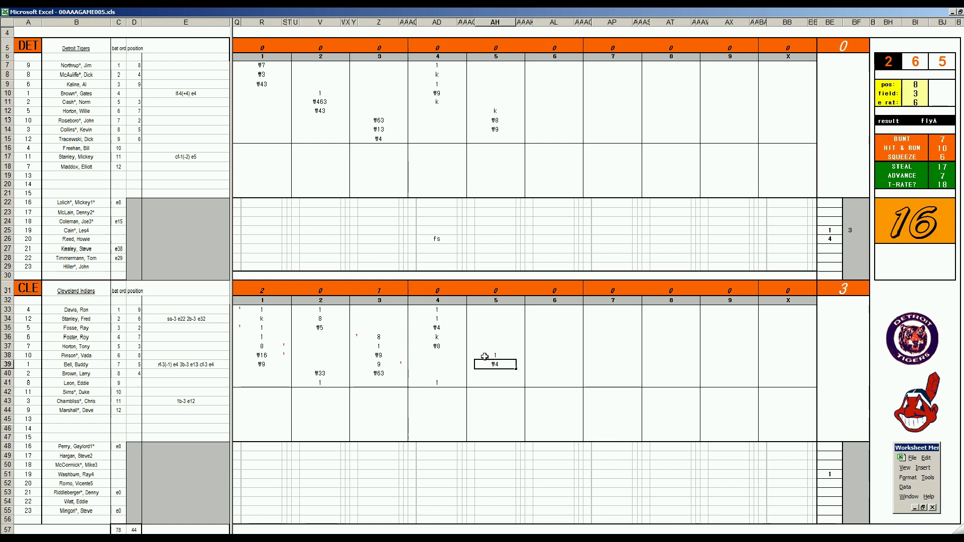
{"action": "key", "text": "Return"}
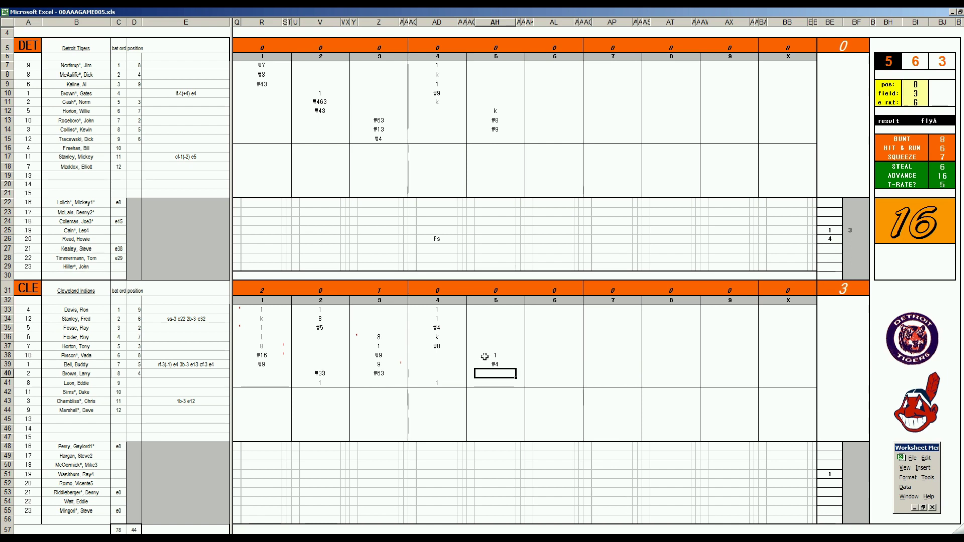
{"action": "type", "text": "f"}
{"action": "type", "text": "43"}
{"action": "key", "text": "Return"}
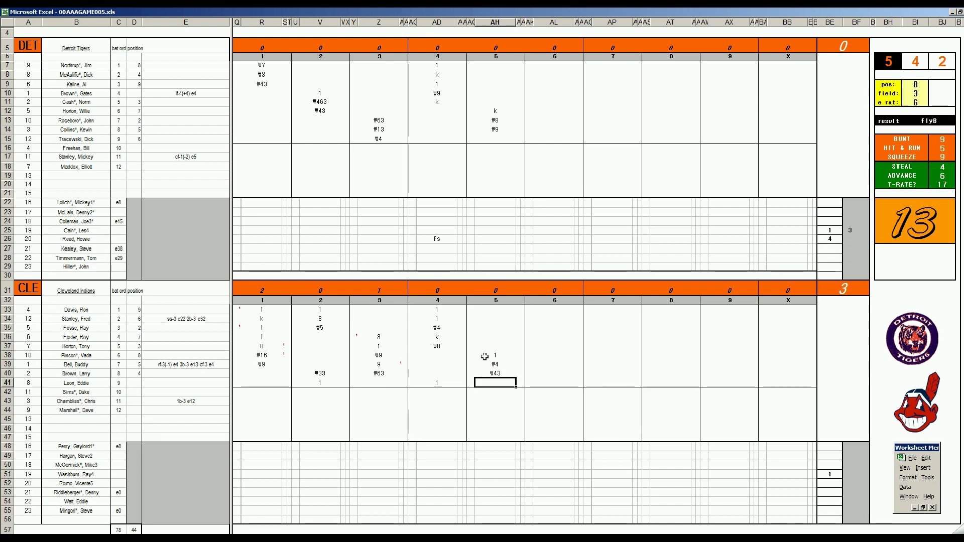
Set the dice panel e rat value to 36 and select AH41 for the ₩63 entry
{"action": "key", "text": "Tab"}
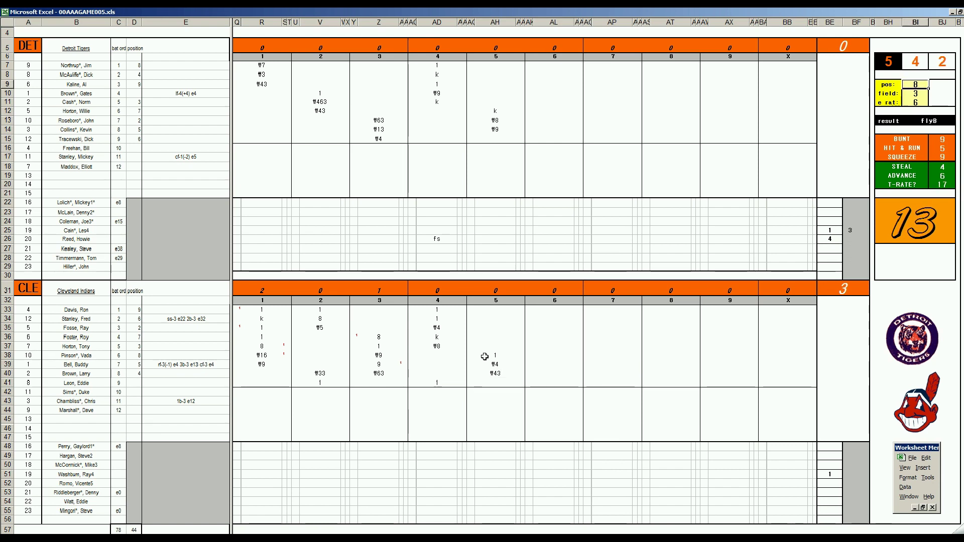
{"action": "type", "text": "6"}
{"action": "key", "text": "Return"}
{"action": "key", "text": "Return"}
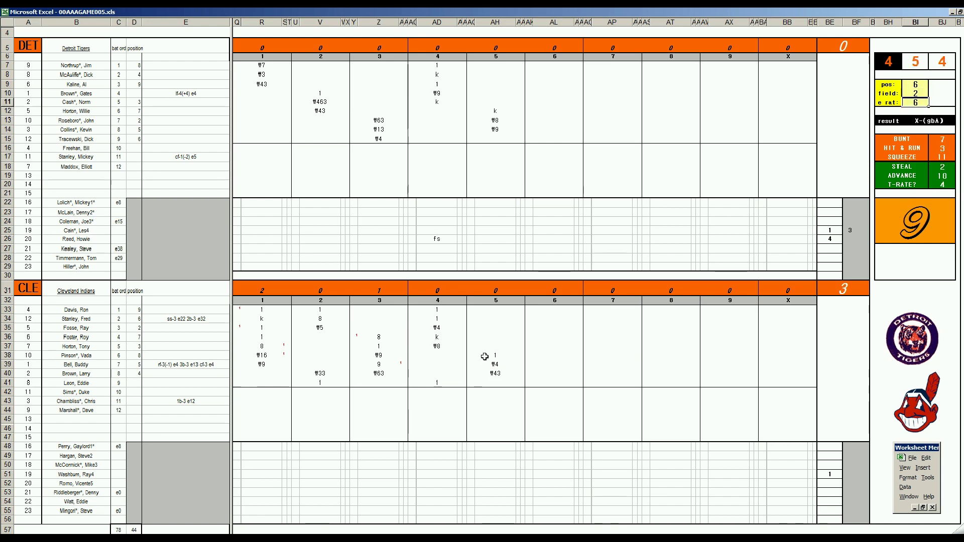
{"action": "type", "text": "36"}
{"action": "key", "text": "Return"}
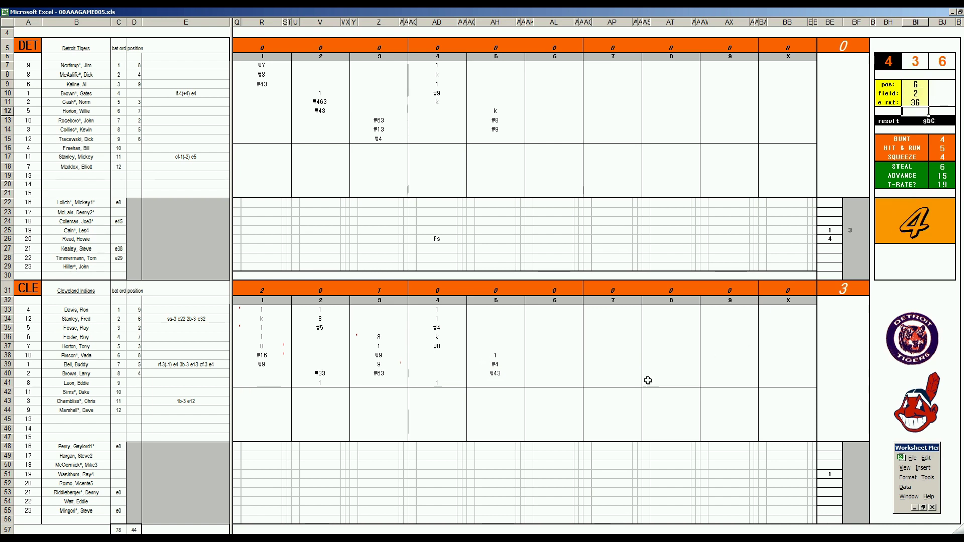
{"action": "left_click", "coordinate": [495, 381]}
{"action": "type", "text": "#"}
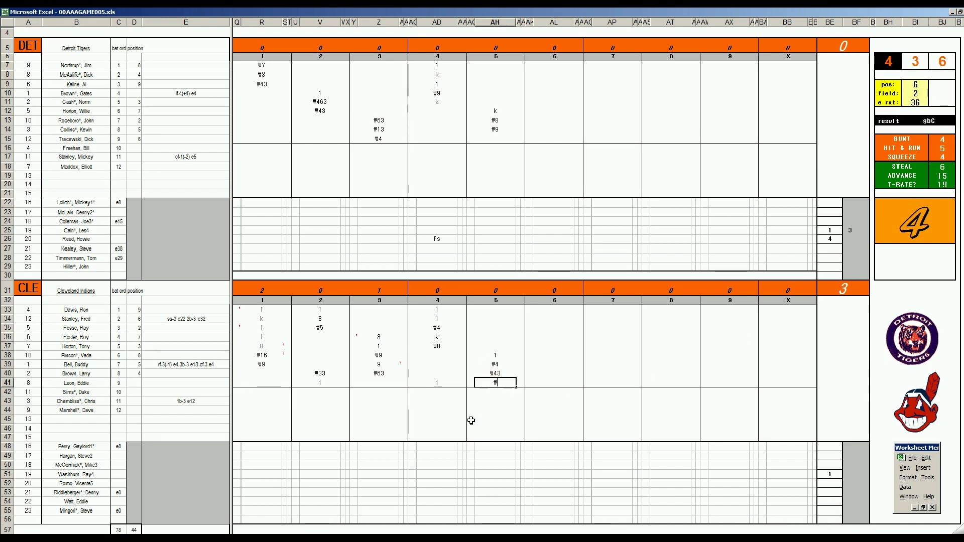
{"action": "type", "text": "63"}
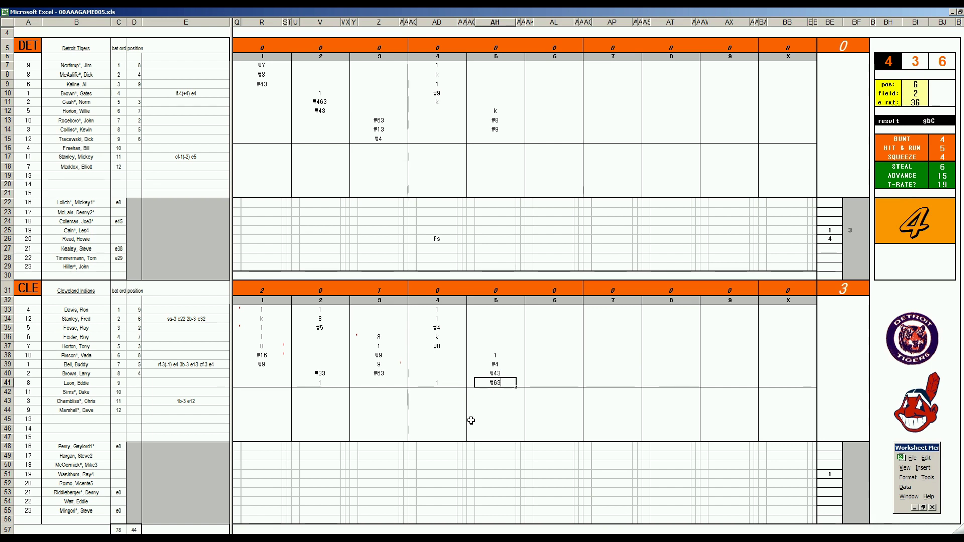
Commit the ₩63 entry and set the dice panel field to 4 and e rat to 10
{"action": "left_click", "coordinate": [551, 138]}
{"action": "type", "text": "7"}
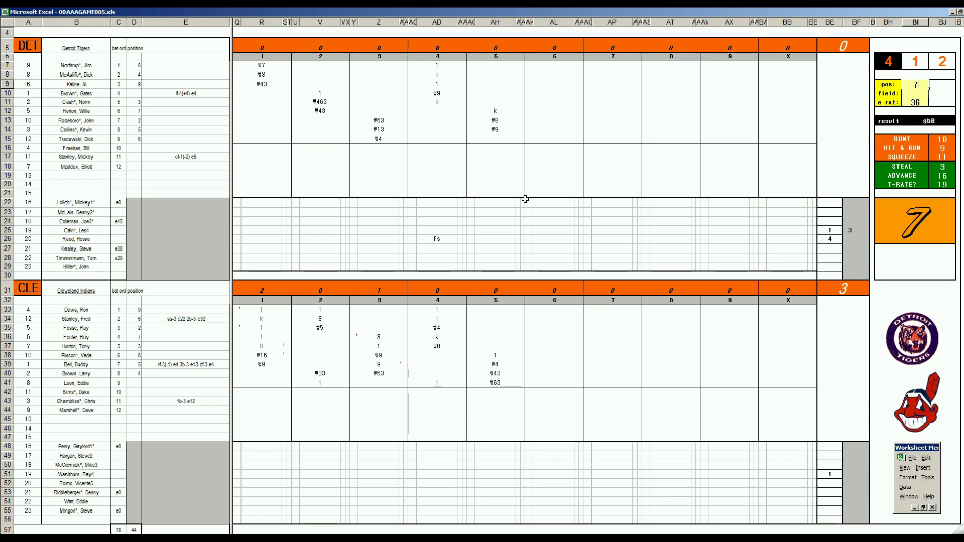
{"action": "key", "text": "Return"}
{"action": "type", "text": "4"}
{"action": "key", "text": "Return"}
{"action": "type", "text": "10"}
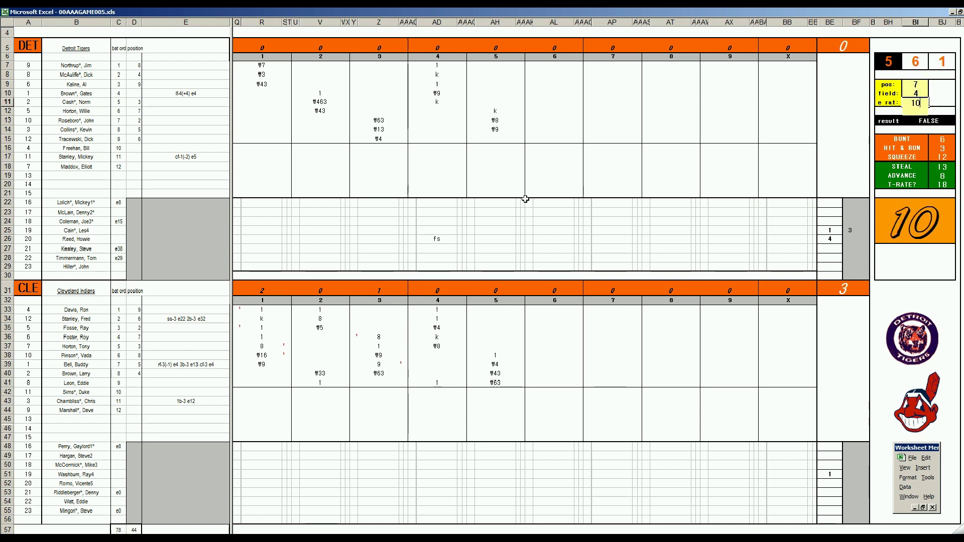
{"action": "key", "text": "Return"}
Record Detroit's sixth inning: 2e7 in AL15, ₩33 in AL7, and ₩882 corrected in AL8
{"action": "left_click", "coordinate": [552, 141]}
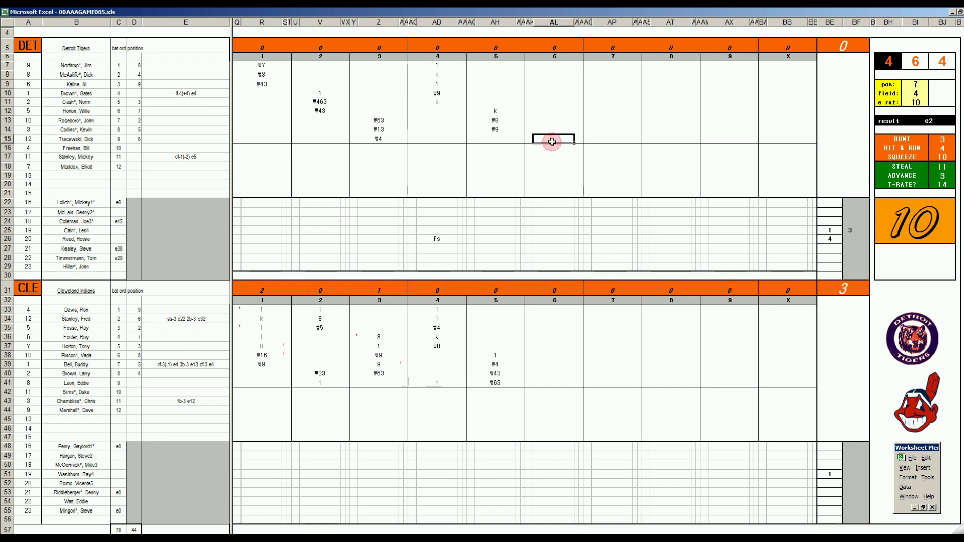
{"action": "type", "text": "2e7"}
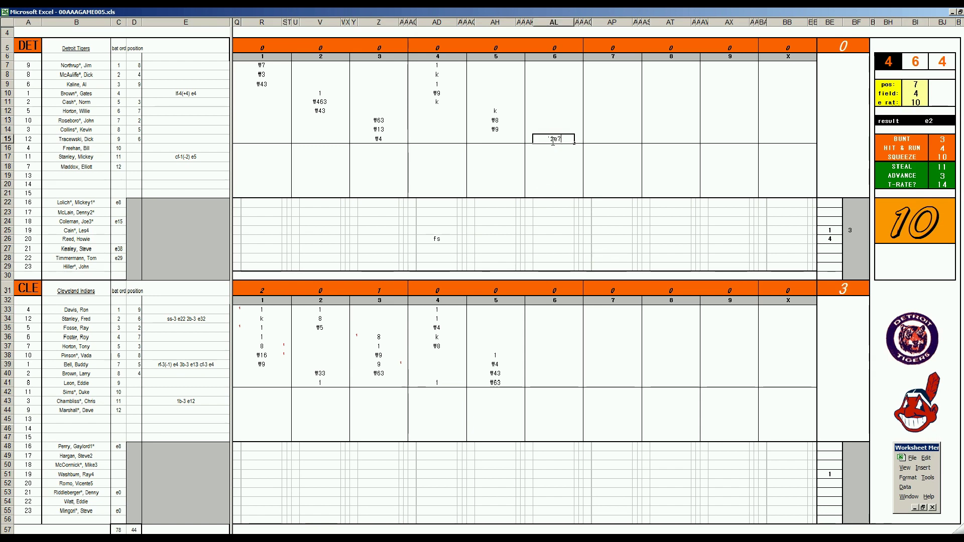
{"action": "key", "text": "Return"}
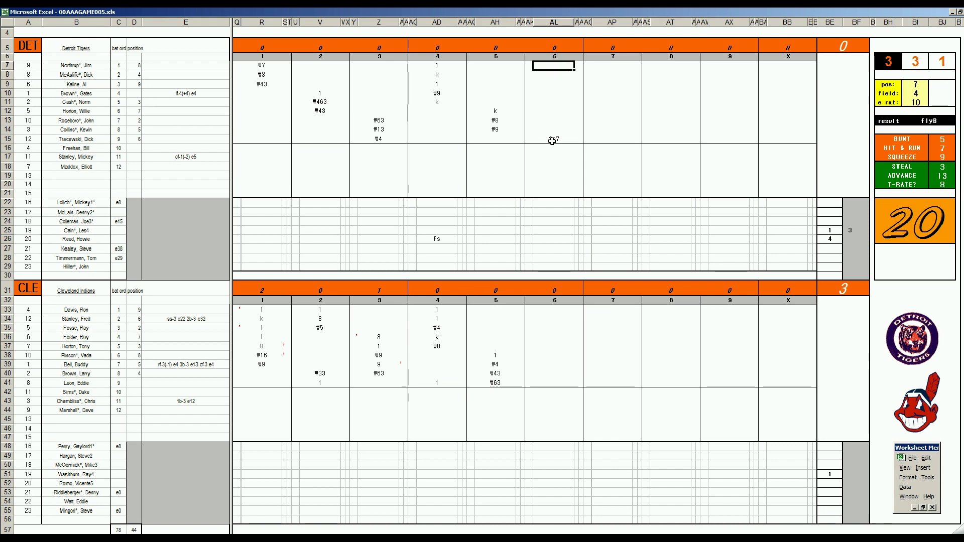
{"action": "type", "text": "f"}
{"action": "type", "text": "33"}
{"action": "key", "text": "Return"}
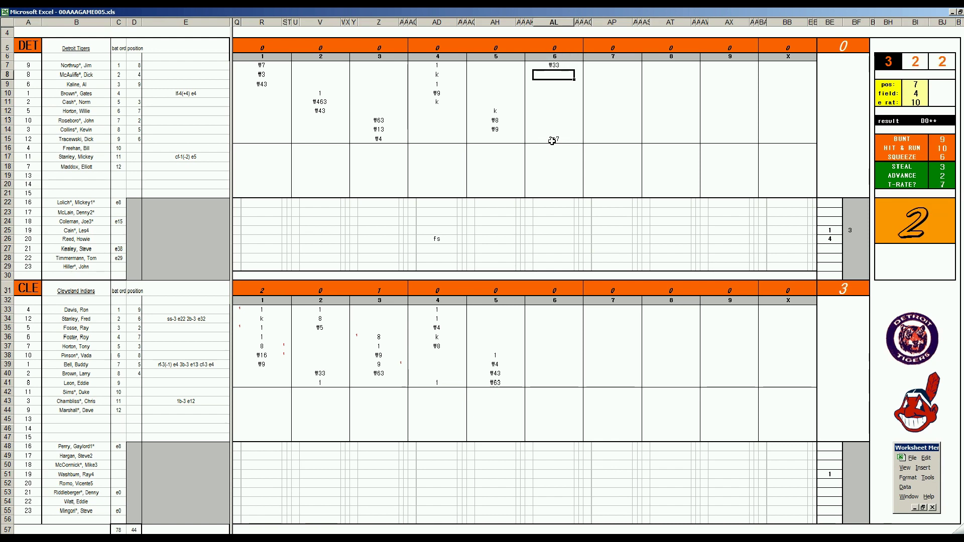
{"action": "type", "text": "9"}
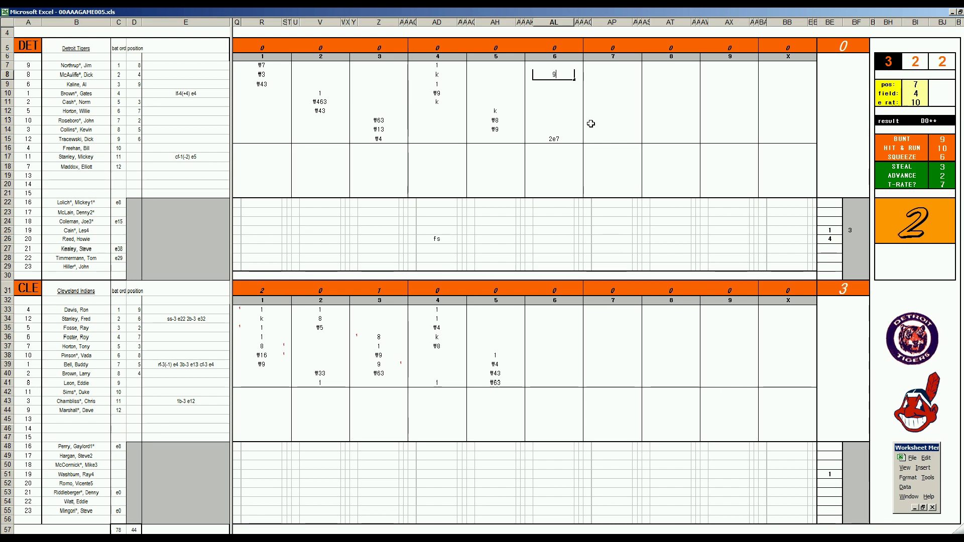
{"action": "key", "text": "Return"}
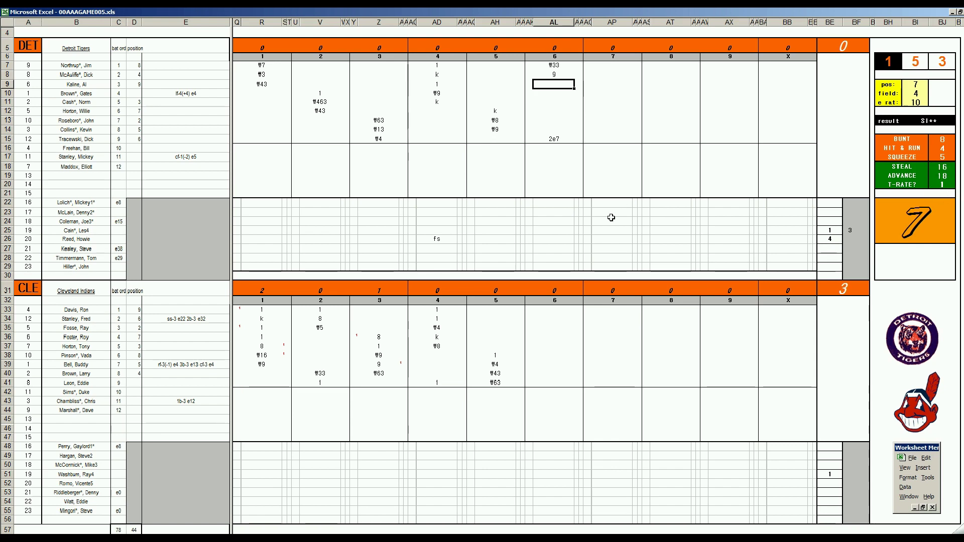
{"action": "key", "text": "Up"}
{"action": "key", "text": "F2"}
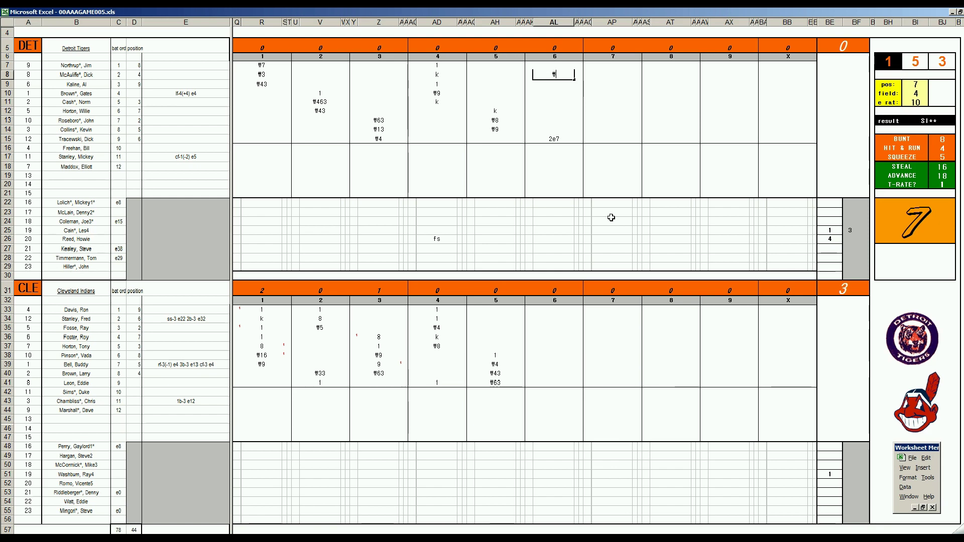
{"action": "type", "text": "82"}
{"action": "left_click", "coordinate": [554, 203]}
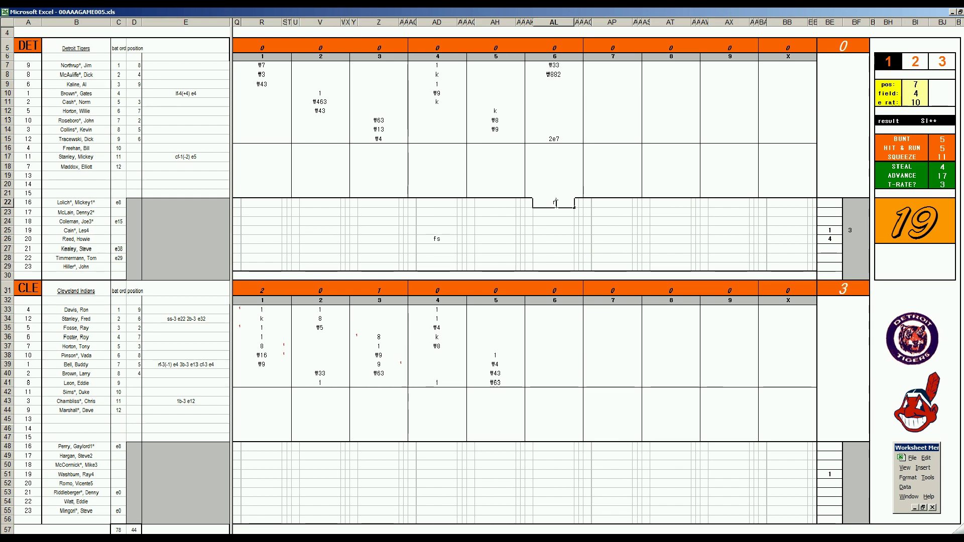
Record ₩6 for the Indians' sixth-inning leadoff batter and set e rat to 22
{"action": "left_click", "coordinate": [544, 310]}
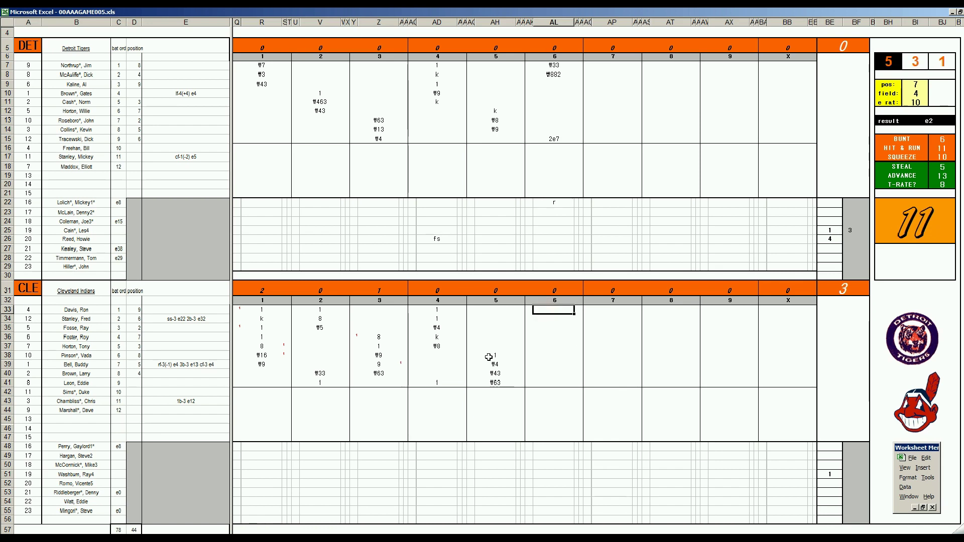
{"action": "type", "text": "\\6"}
{"action": "key", "text": "Return"}
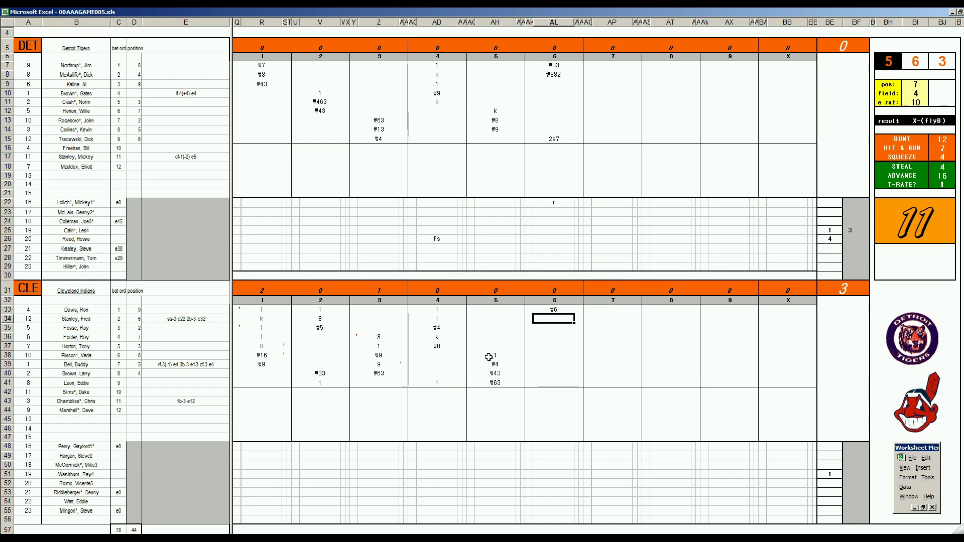
{"action": "type", "text": "4"}
{"action": "key", "text": "F9"}
{"action": "key", "text": "F9"}
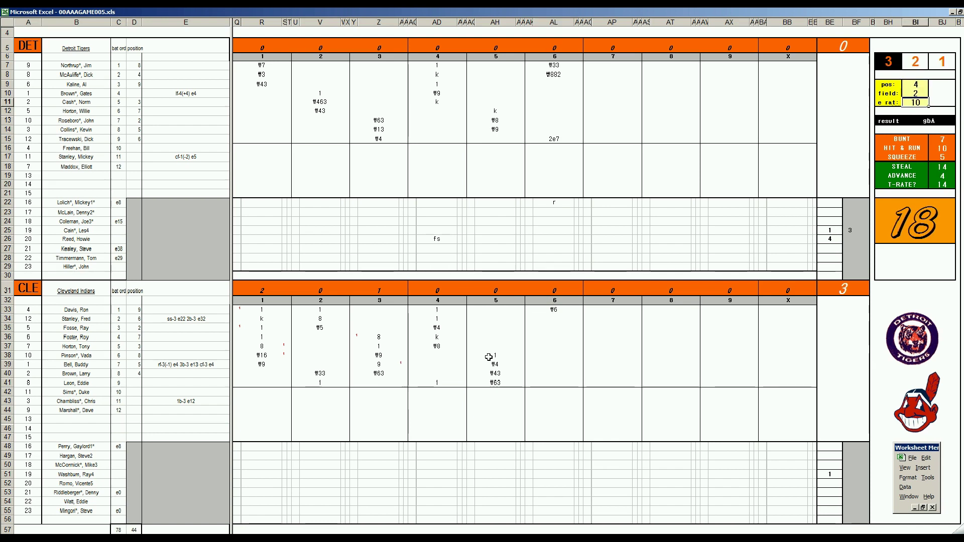
{"action": "type", "text": "22"}
{"action": "key", "text": "Return"}
Enter ₩43, 1 and ₩63 for the next three Indians batters in AL34–AL36
{"action": "left_click", "coordinate": [555, 318]}
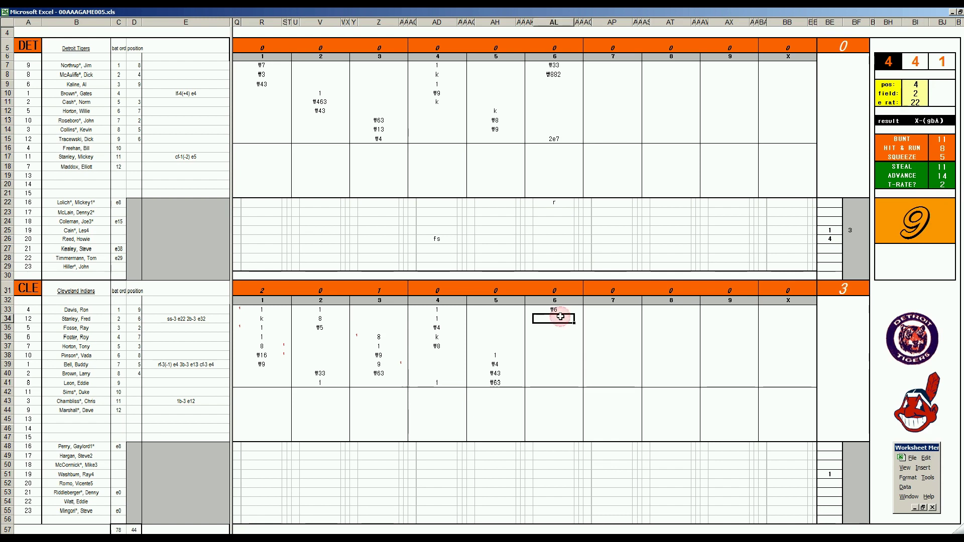
{"action": "type", "text": "₩43"}
{"action": "key", "text": "Return"}
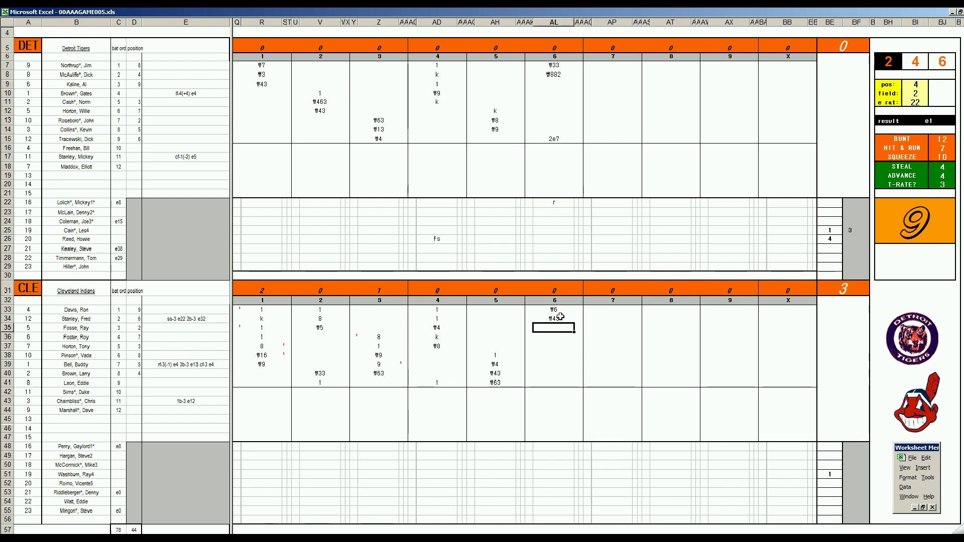
{"action": "type", "text": "1"}
{"action": "key", "text": "Return"}
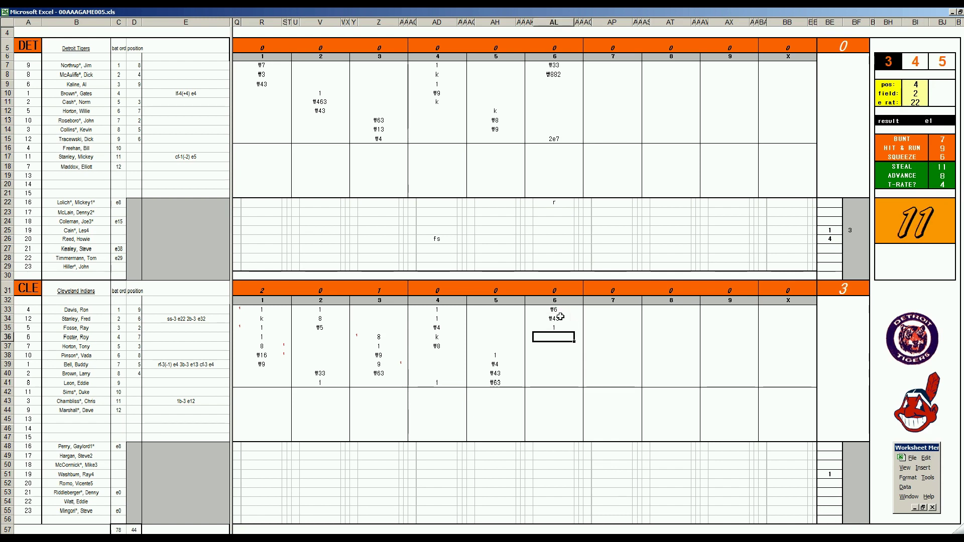
{"action": "type", "text": "₩63"}
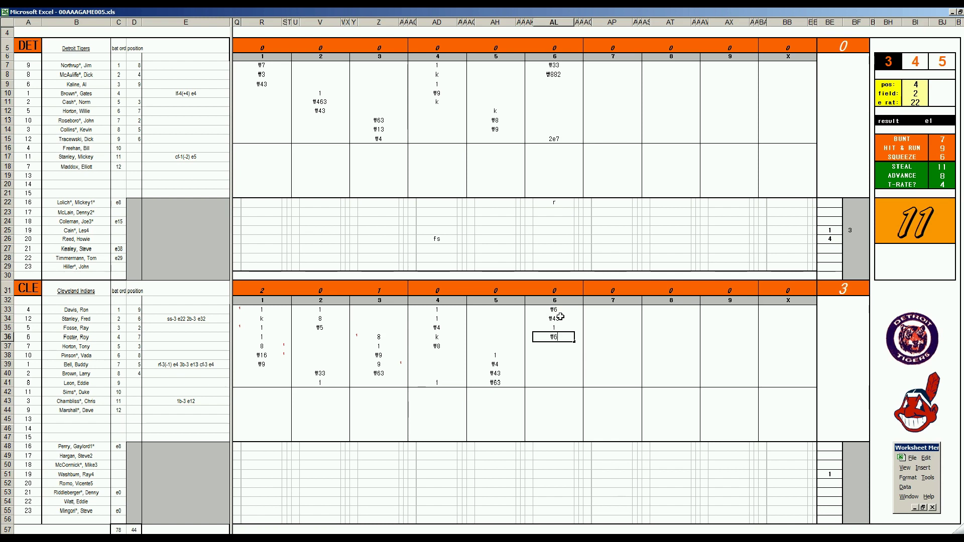
{"action": "left_click", "coordinate": [855, 240]}
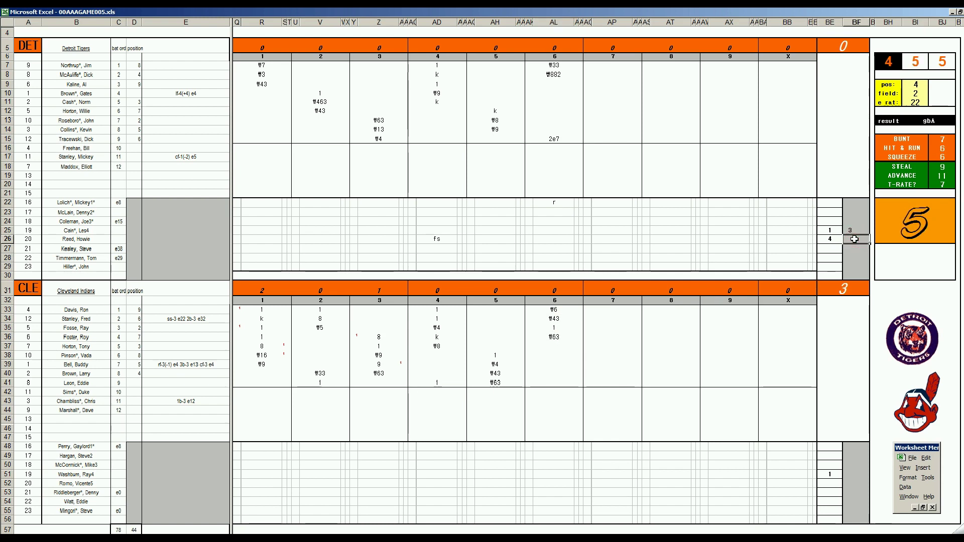
{"action": "type", "text": "3"}
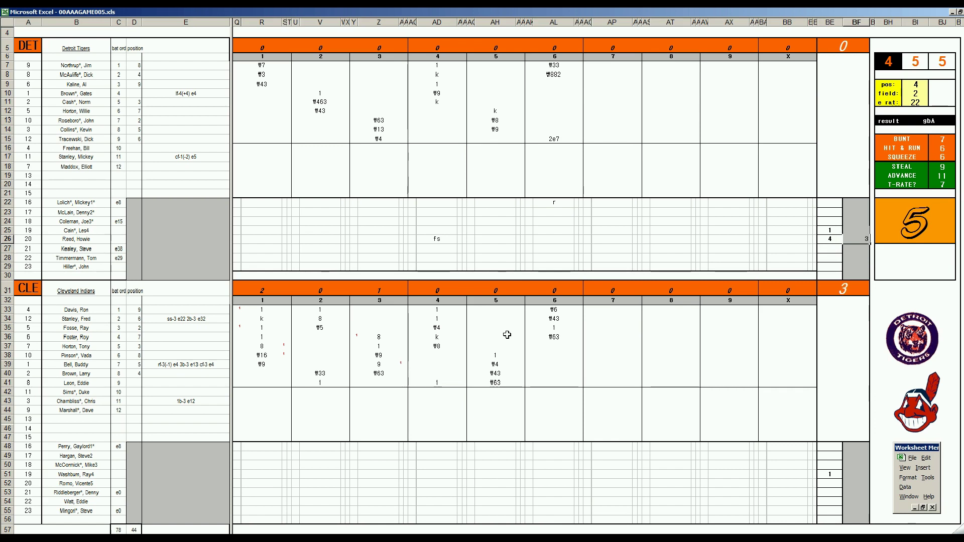
Reroll the dice, record ₩2 for Detroit's third batter in AP9, and set field rating 3
{"action": "left_click", "coordinate": [602, 84]}
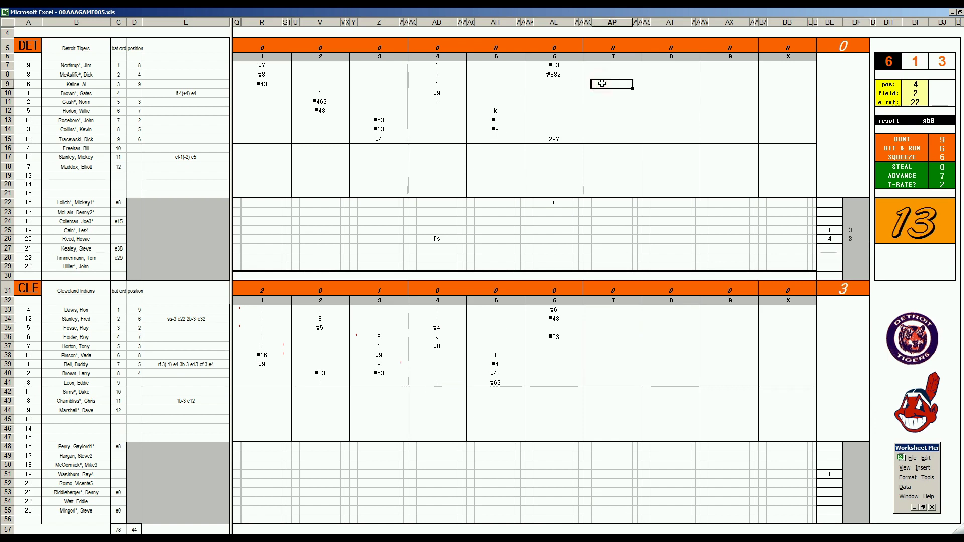
{"action": "key", "text": "ctrl+Right"}
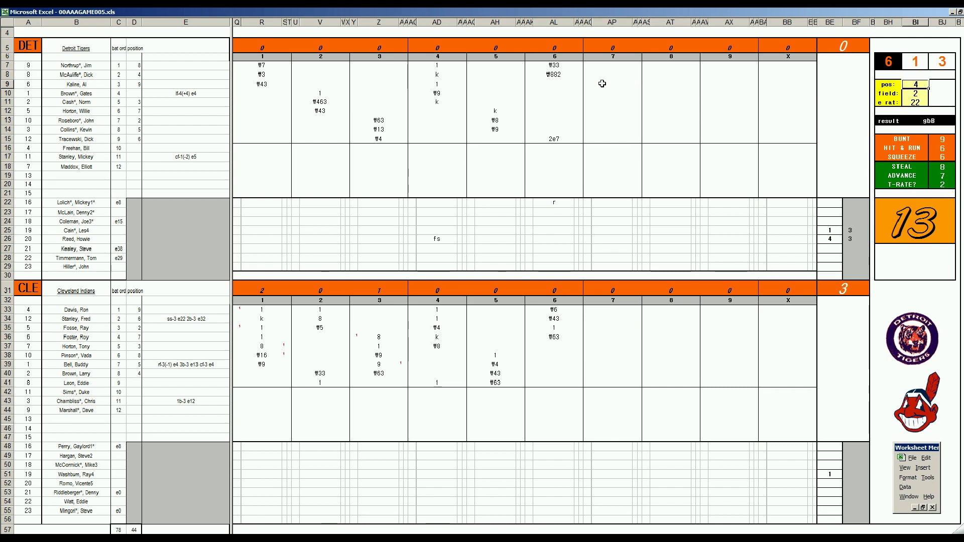
{"action": "key", "text": "F9"}
{"action": "left_click", "coordinate": [594, 86]}
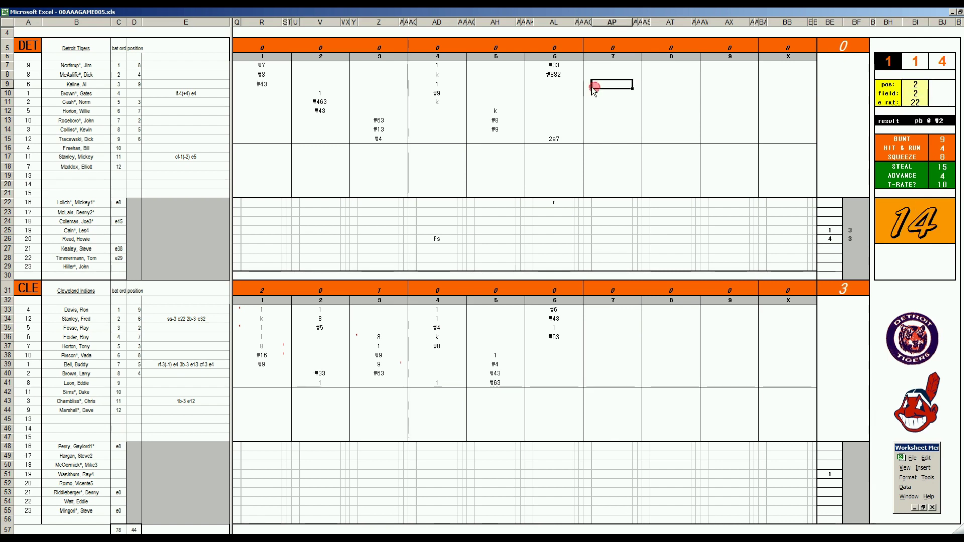
{"action": "type", "text": "\\2"}
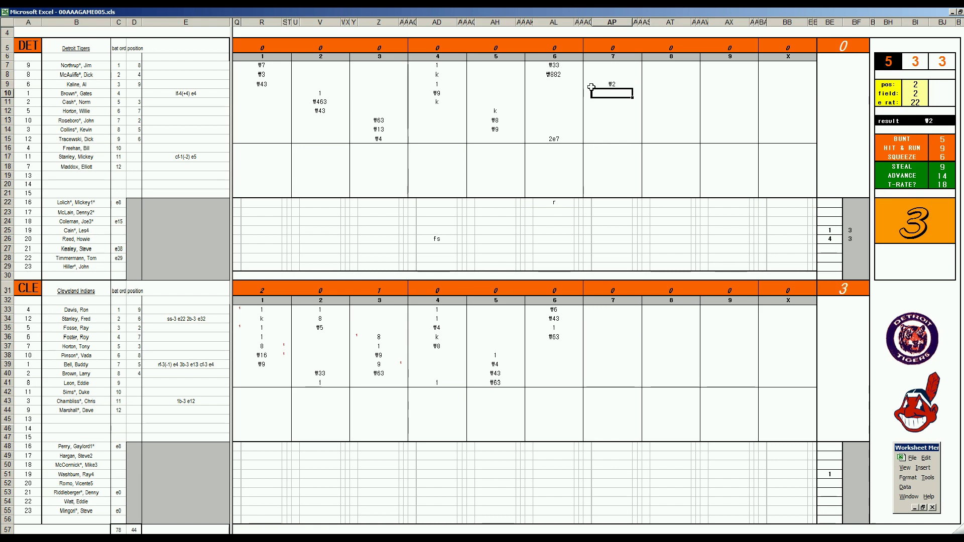
{"action": "key", "text": "ctrl+r"}
{"action": "type", "text": "3"}
{"action": "key", "text": "Return"}
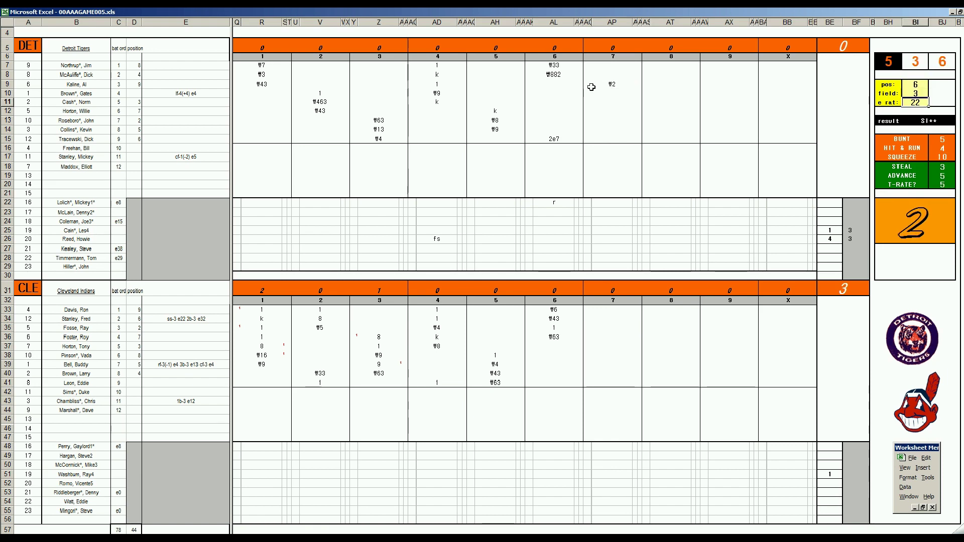
Enter 1 for Detroit's fourth and fifth batters in AP10 and AP11
{"action": "left_click", "coordinate": [615, 93]}
{"action": "type", "text": "1"}
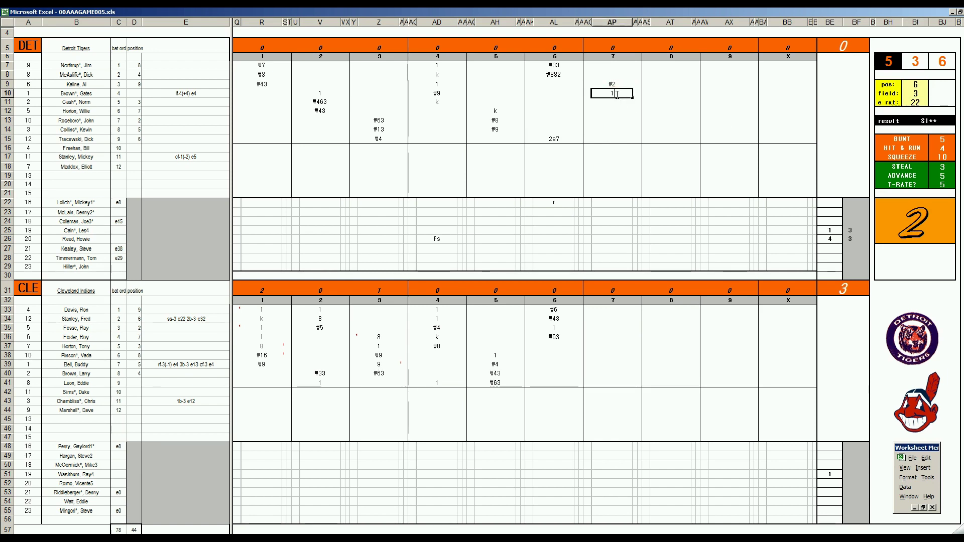
{"action": "key", "text": "Return"}
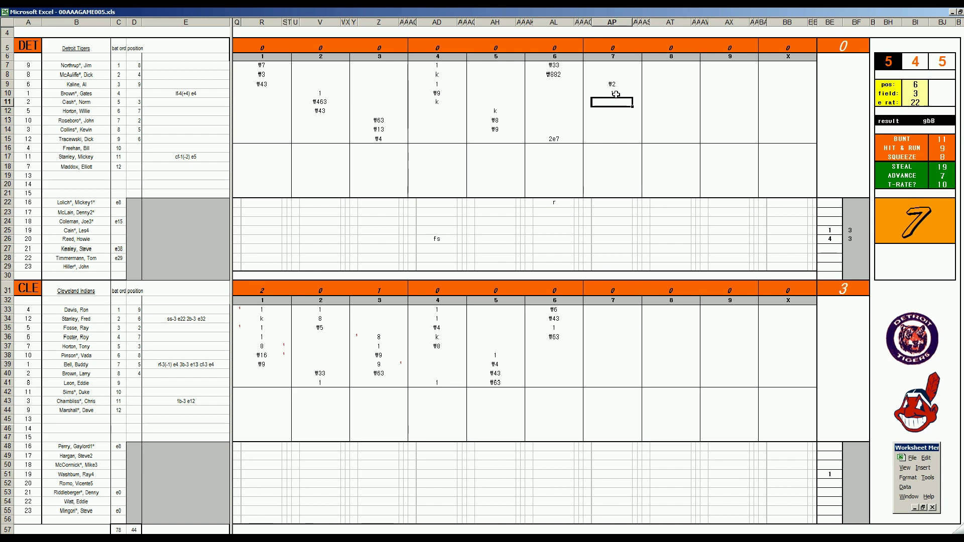
{"action": "type", "text": "1"}
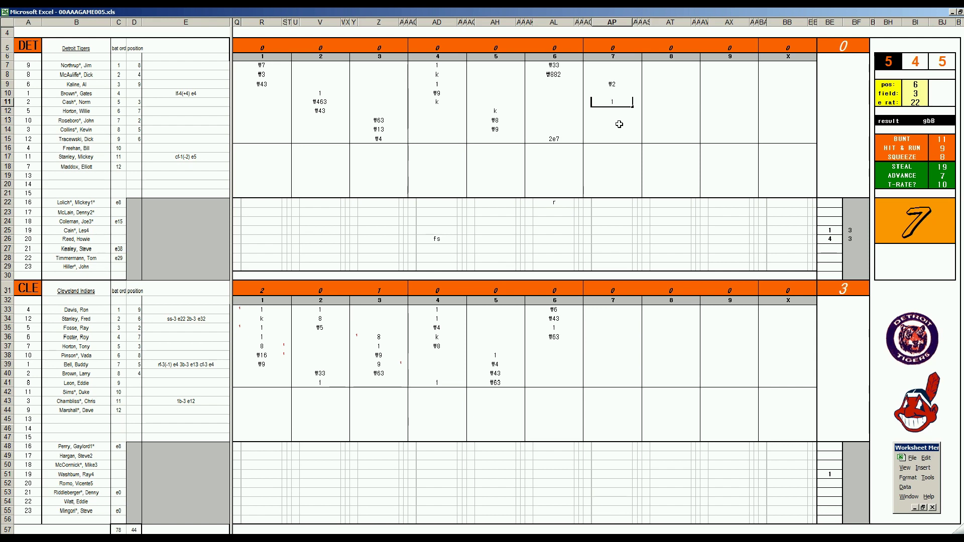
{"action": "key", "text": "Return"}
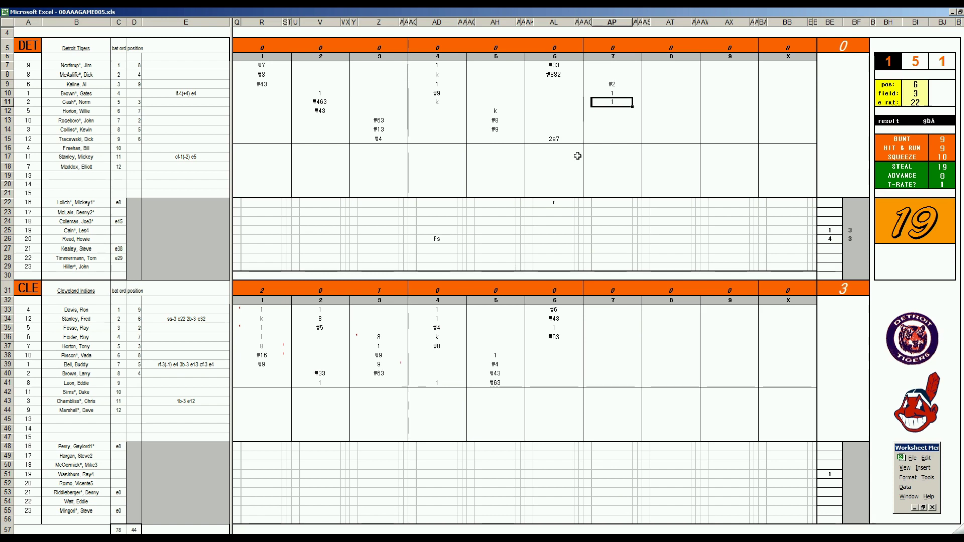
{"action": "type", "text": "Ψf643"}
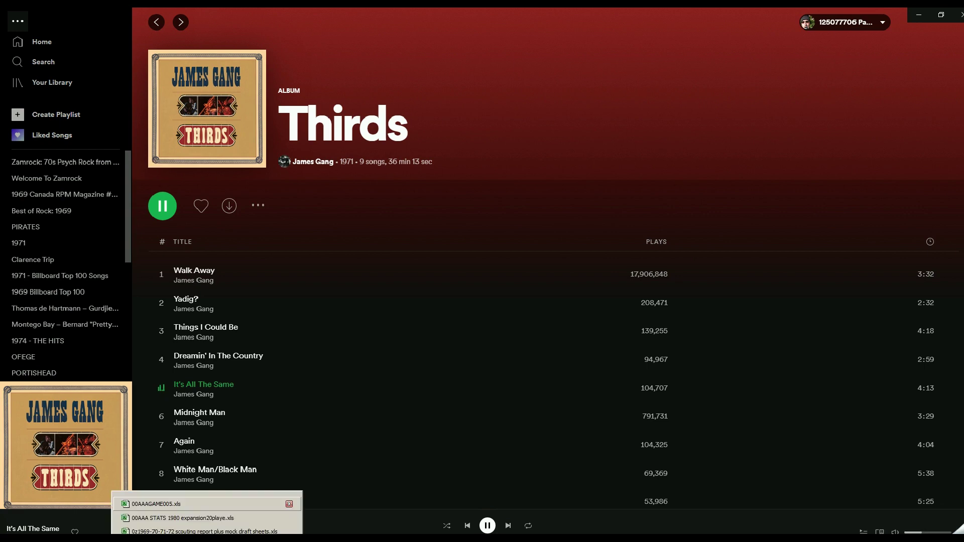
{"action": "left_click", "coordinate": [166, 517]}
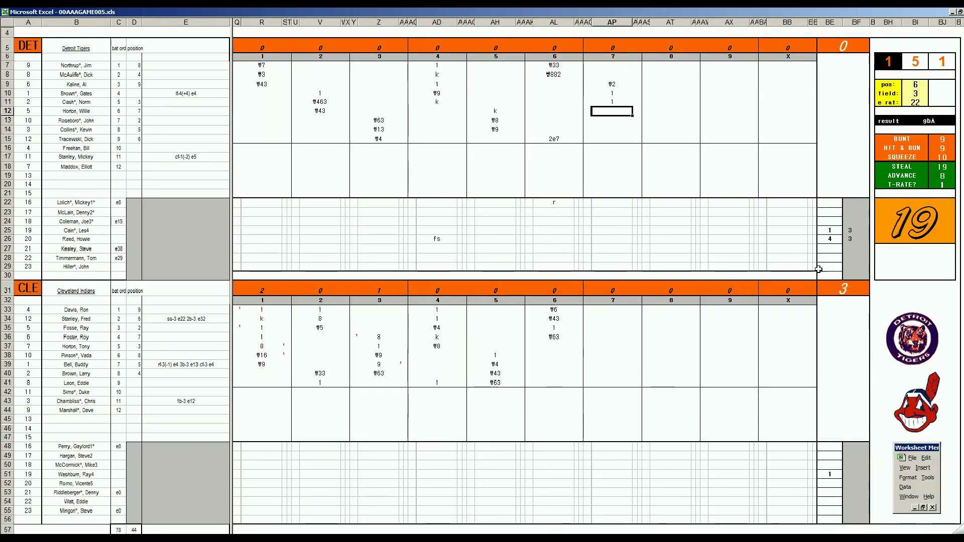
Log ₩33, ₩8, 2 and 8 for Horton, Pinson, Bell and Brown, then begin Kealey's +2/3
{"action": "left_click", "coordinate": [829, 250]}
{"action": "type", "text": "7"}
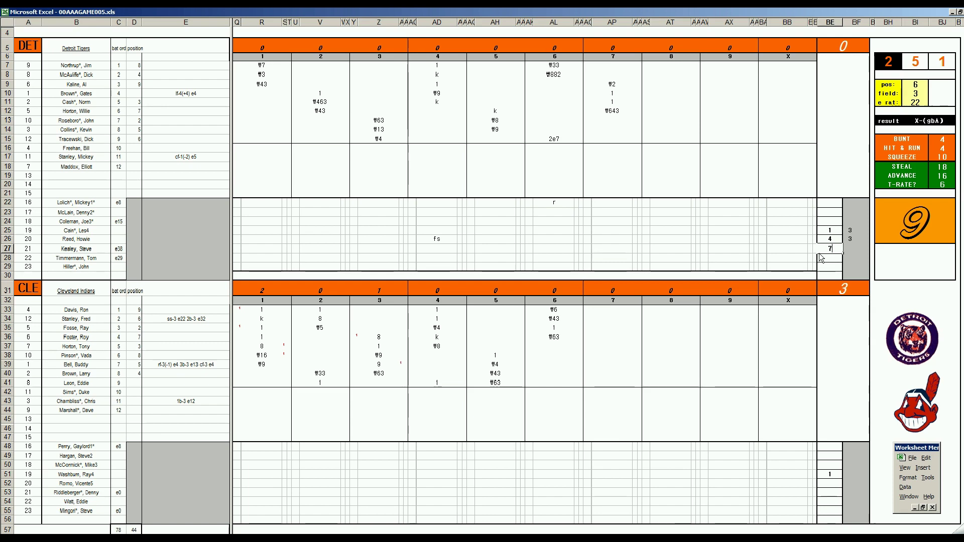
{"action": "left_click", "coordinate": [608, 346]}
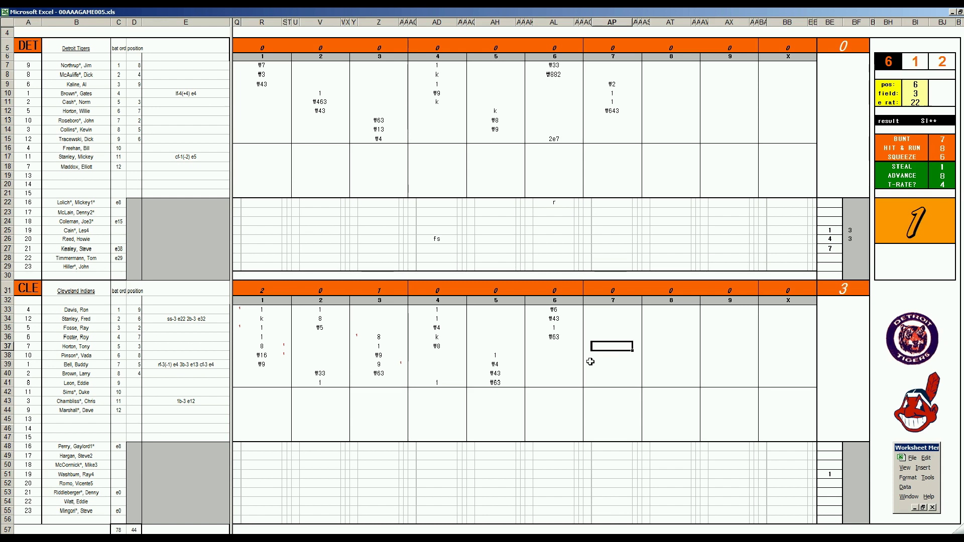
{"action": "type", "text": "#33"}
{"action": "key", "text": "Return"}
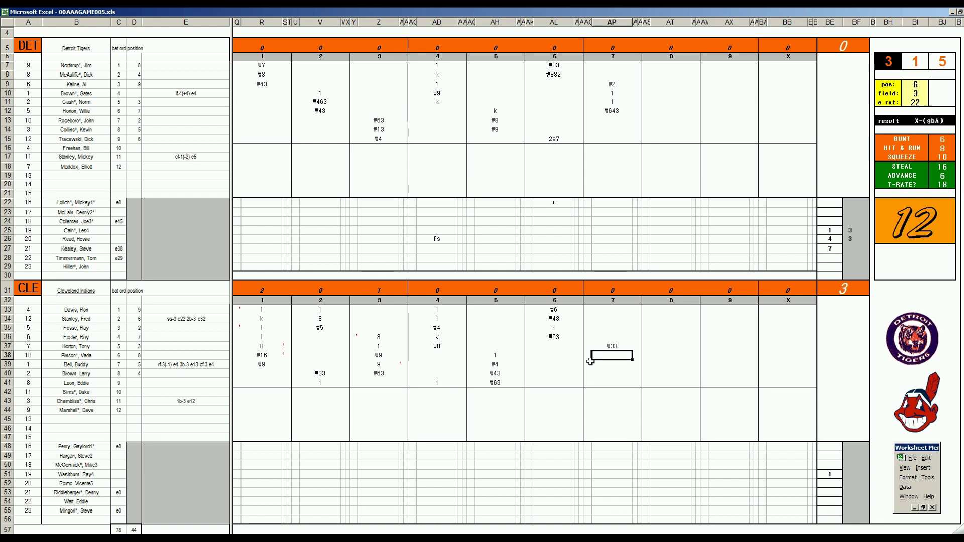
{"action": "type", "text": "#8"}
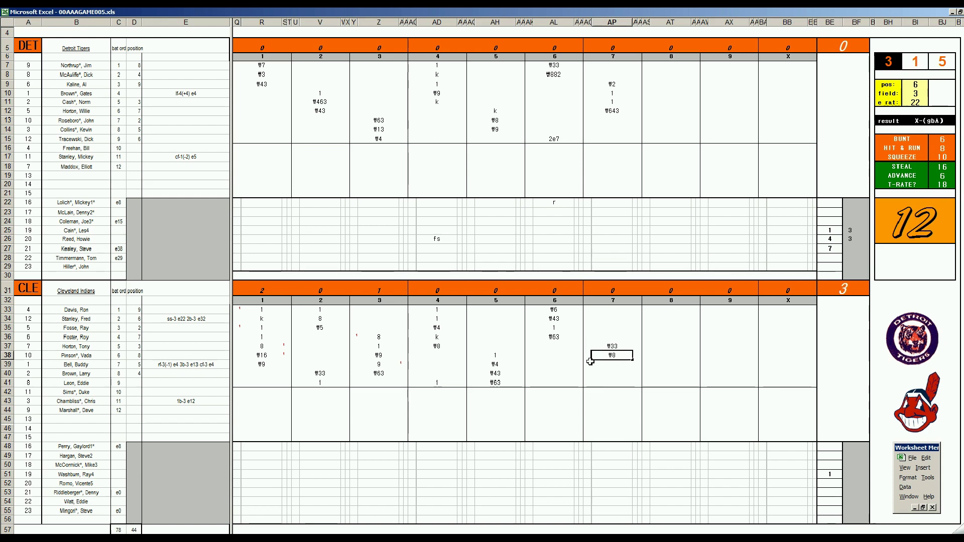
{"action": "key", "text": "Return"}
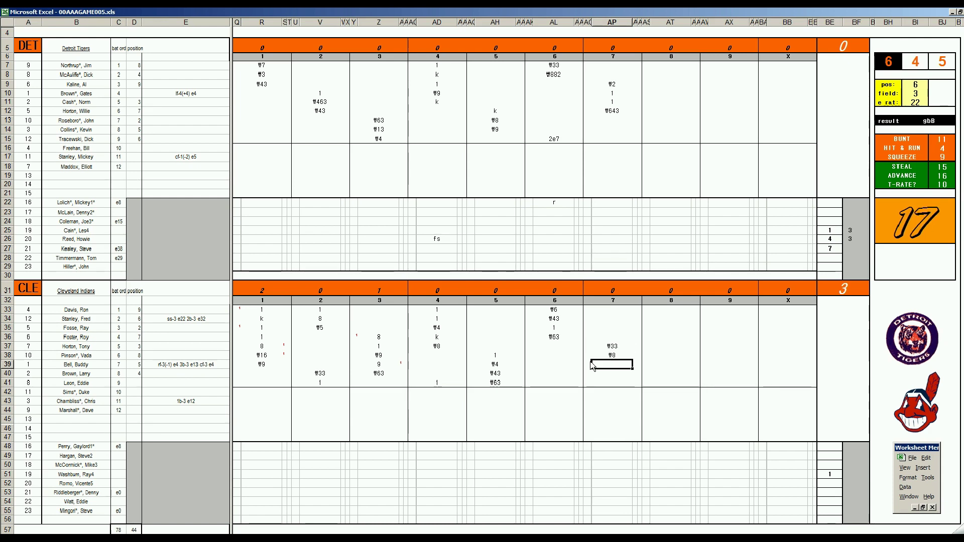
{"action": "type", "text": "2"}
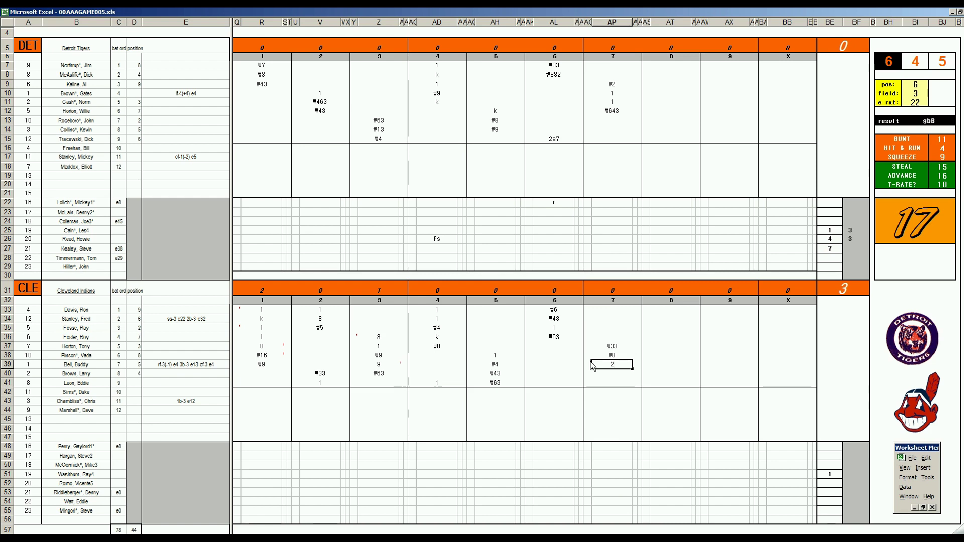
{"action": "key", "text": "Return"}
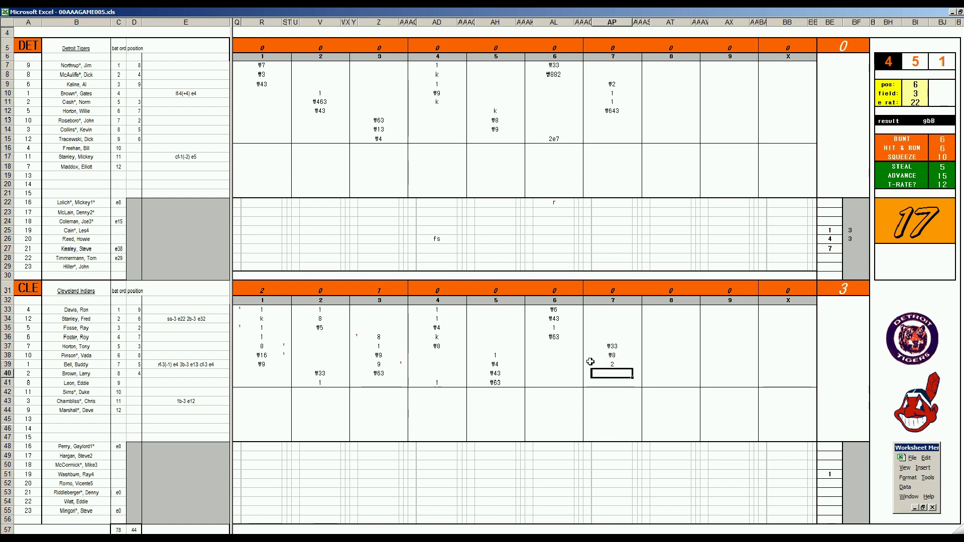
{"action": "type", "text": "8"}
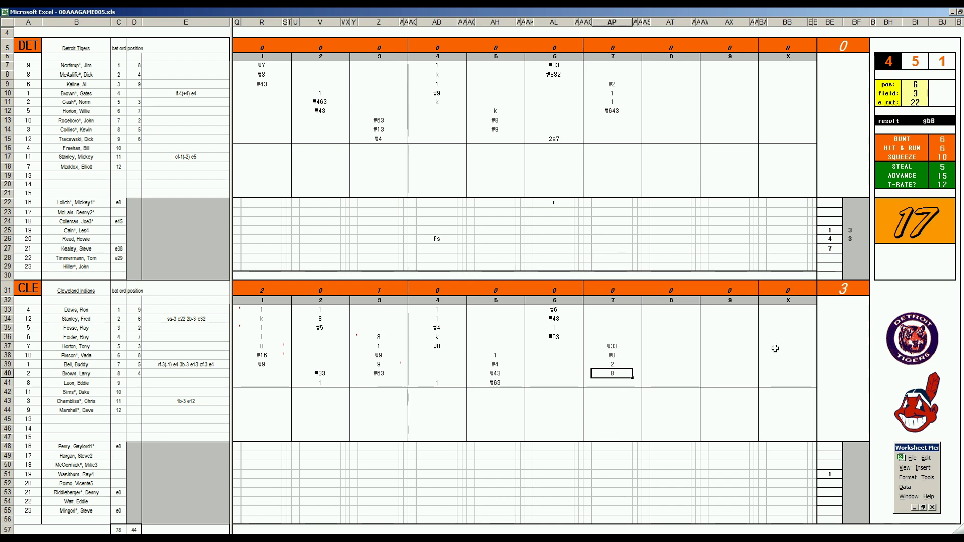
{"action": "left_click", "coordinate": [856, 250]}
{"action": "type", "text": "*2/3"}
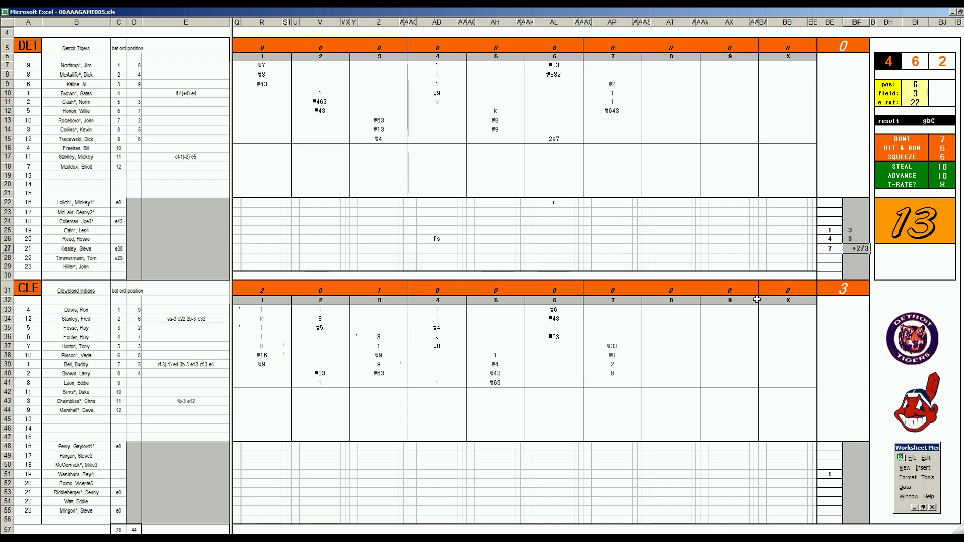
Commit the extra 2/3 inning, bringing Kealey to 7 2/3 innings
{"action": "key", "text": "Return"}
{"action": "key", "text": "Return"}
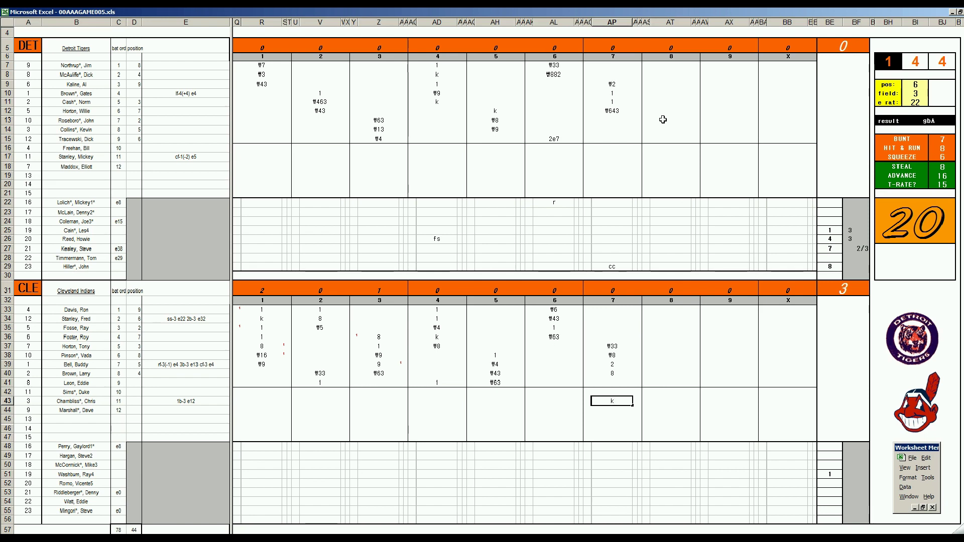
Enter ₩43 for Roseboro and ₩2 for Collins, then move down to Maddox's row
{"action": "left_click", "coordinate": [663, 120]}
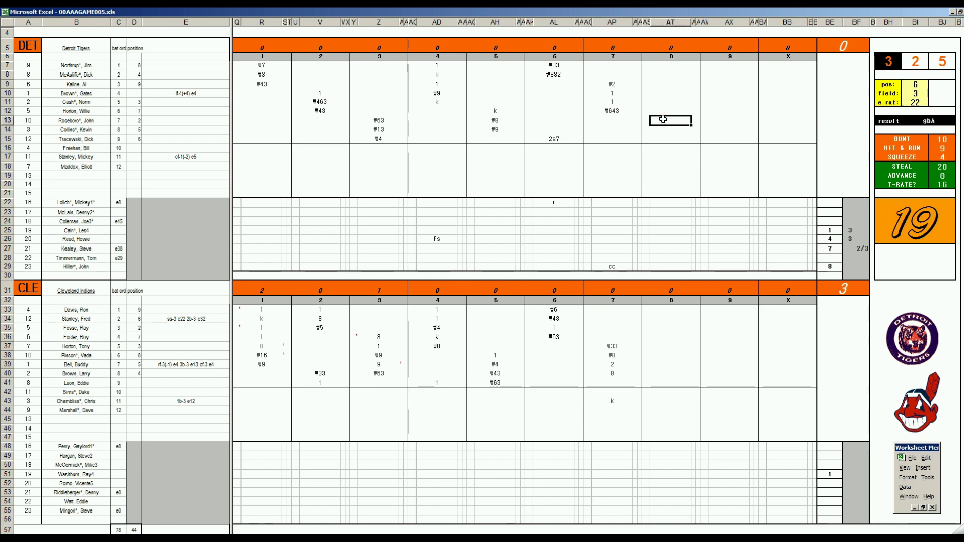
{"action": "type", "text": "\\43"}
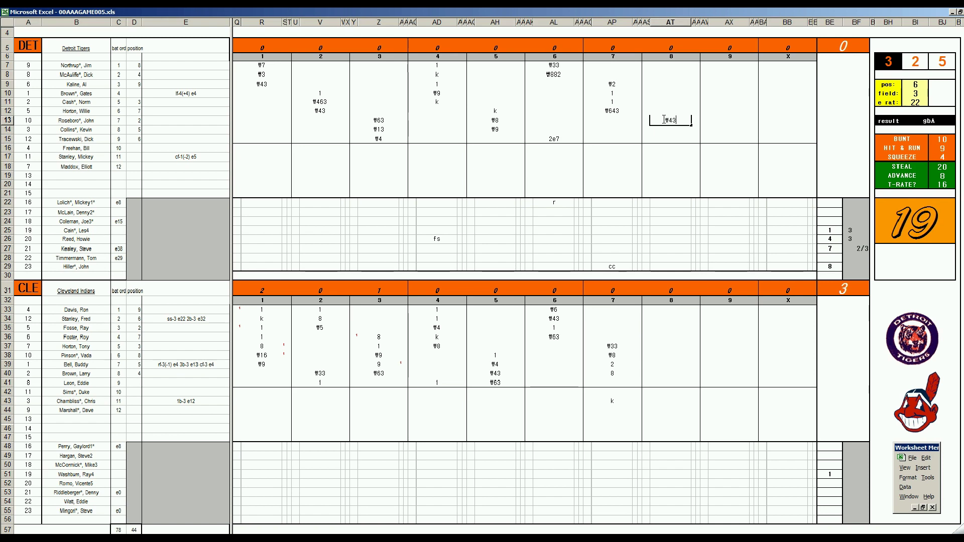
{"action": "key", "text": "Return"}
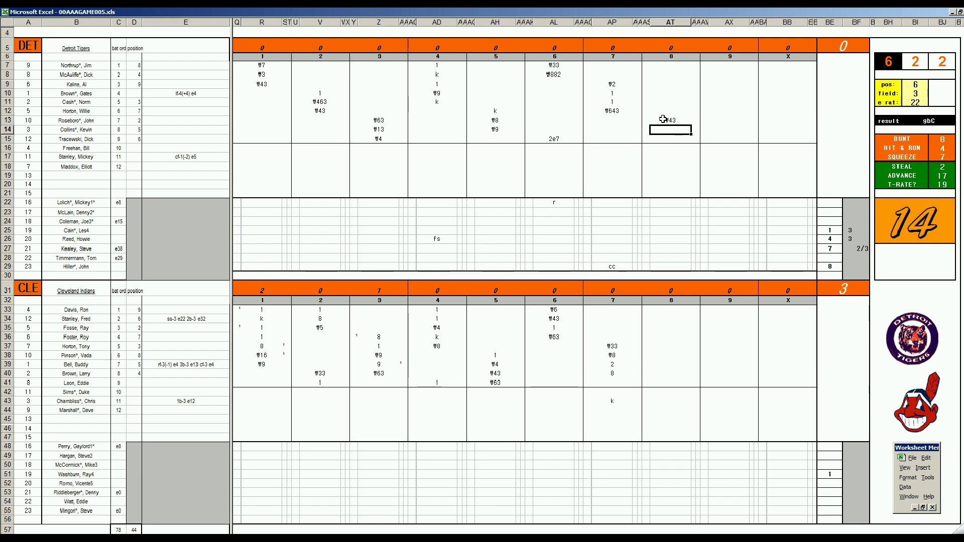
{"action": "key", "text": "F9"}
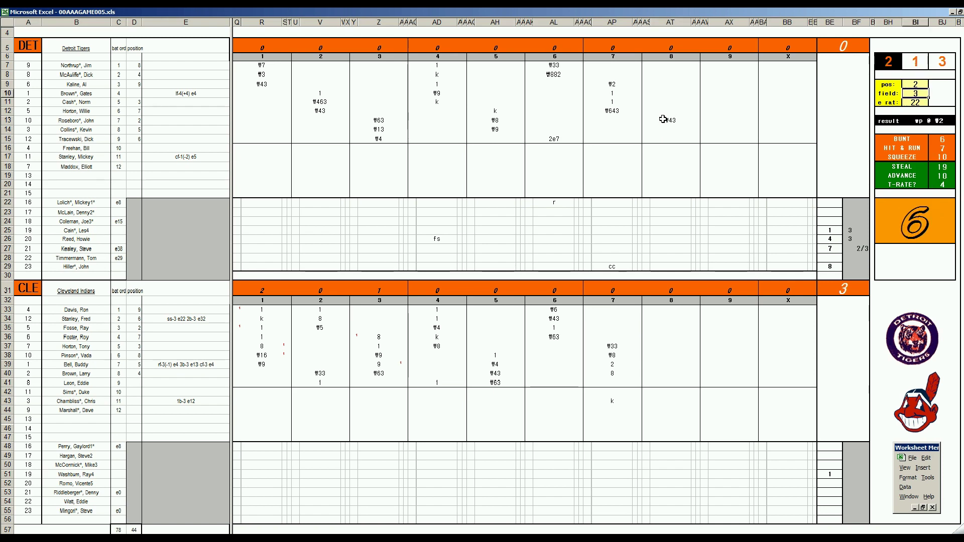
{"action": "left_click", "coordinate": [670, 130]}
{"action": "type", "text": "\\2"}
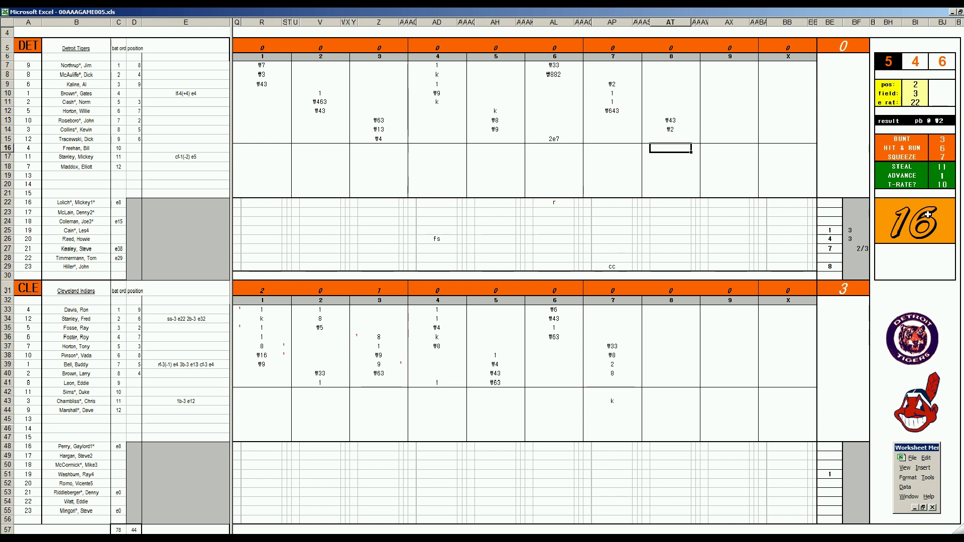
{"action": "key", "text": "Up"}
{"action": "key", "text": "Down"}
{"action": "key", "text": "Down"}
{"action": "key", "text": "Down"}
{"action": "key", "text": "Up"}
{"action": "key", "text": "Up"}
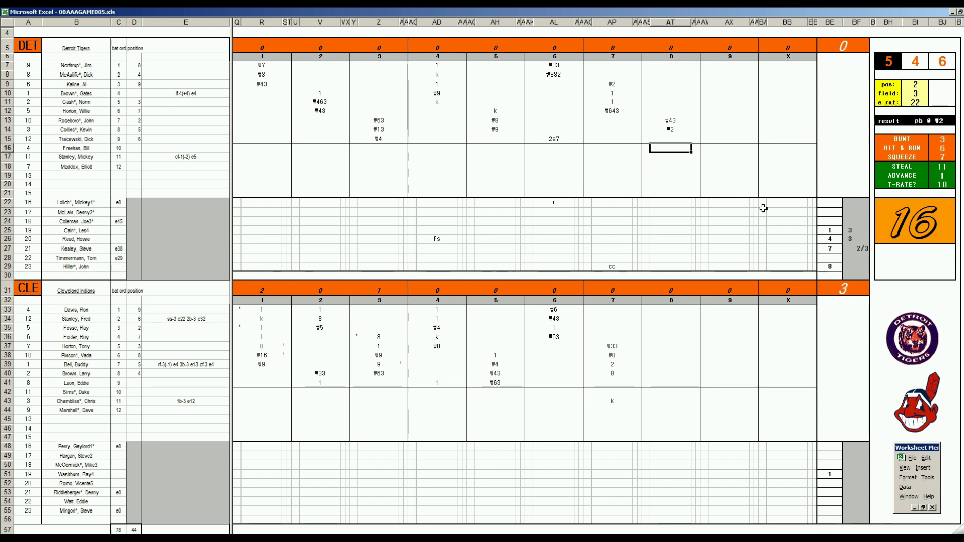
{"action": "key", "text": "Down"}
{"action": "key", "text": "Down"}
{"action": "key", "text": "Up"}
{"action": "key", "text": "Up"}
{"action": "key", "text": "Down"}
{"action": "key", "text": "Down"}
{"action": "type", "text": "2"}
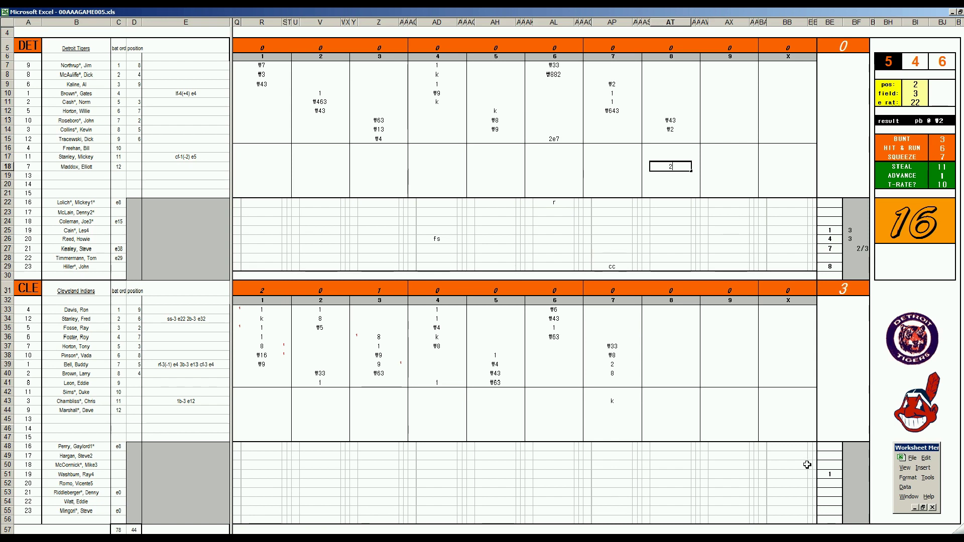
Commit Maddox's 2, credit Washburn with 7 2/3 innings, and log Riddleberger entering in the eighth
{"action": "left_click", "coordinate": [846, 474]}
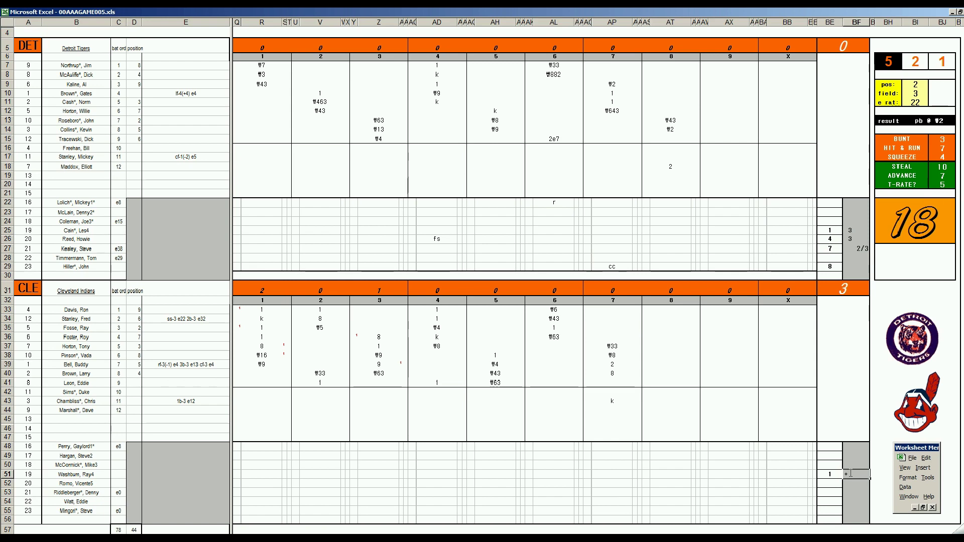
{"action": "type", "text": "2/3"}
{"action": "key", "text": "Return"}
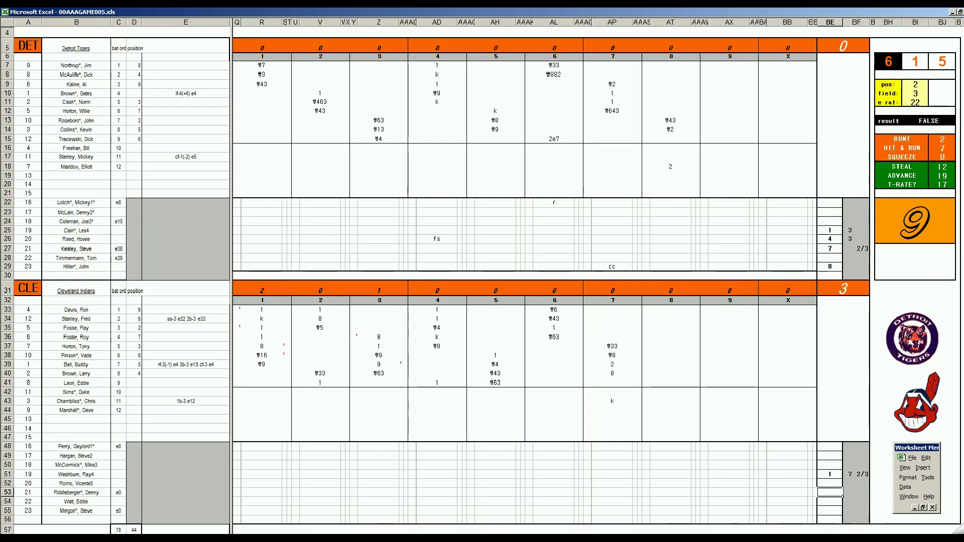
{"action": "type", "text": "8"}
{"action": "key", "text": "Left"}
{"action": "key", "text": "Left"}
{"action": "key", "text": "Left"}
{"action": "key", "text": "Left"}
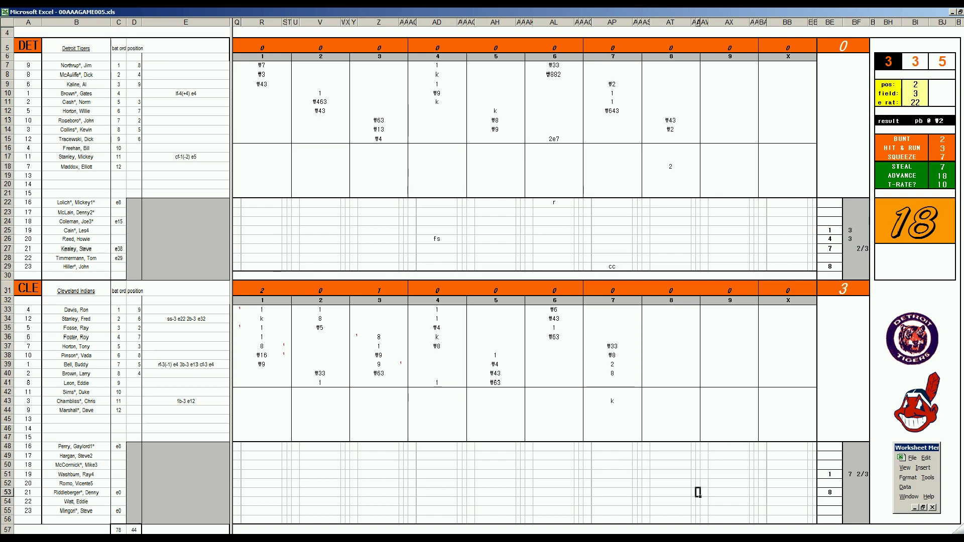
{"action": "key", "text": "Left"}
{"action": "key", "text": "Left"}
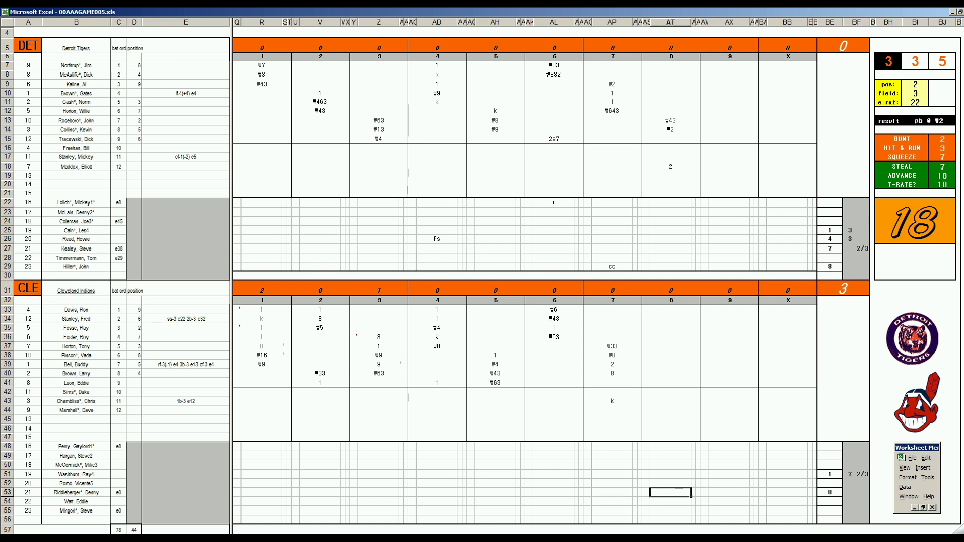
{"action": "type", "text": "i"}
{"action": "type", "text": "n"}
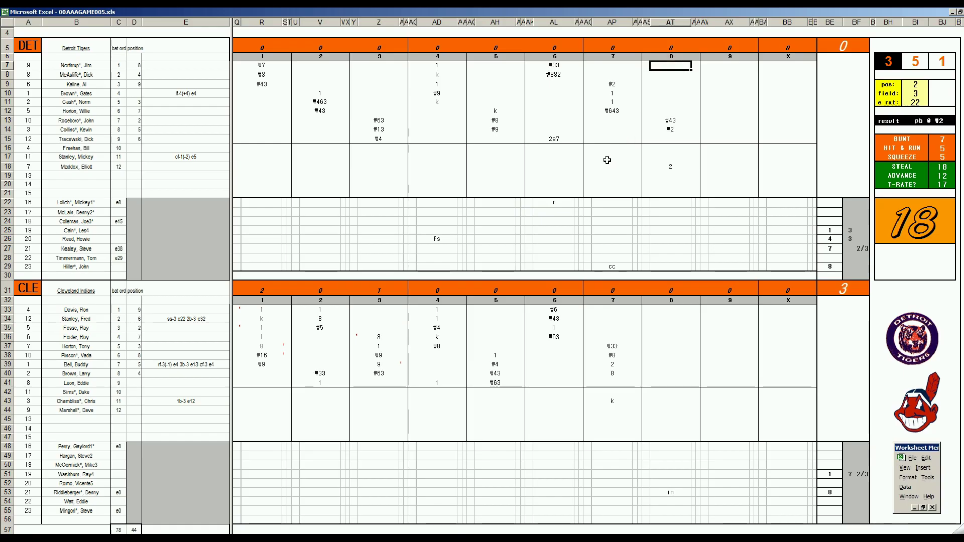
{"action": "type", "text": "8"}
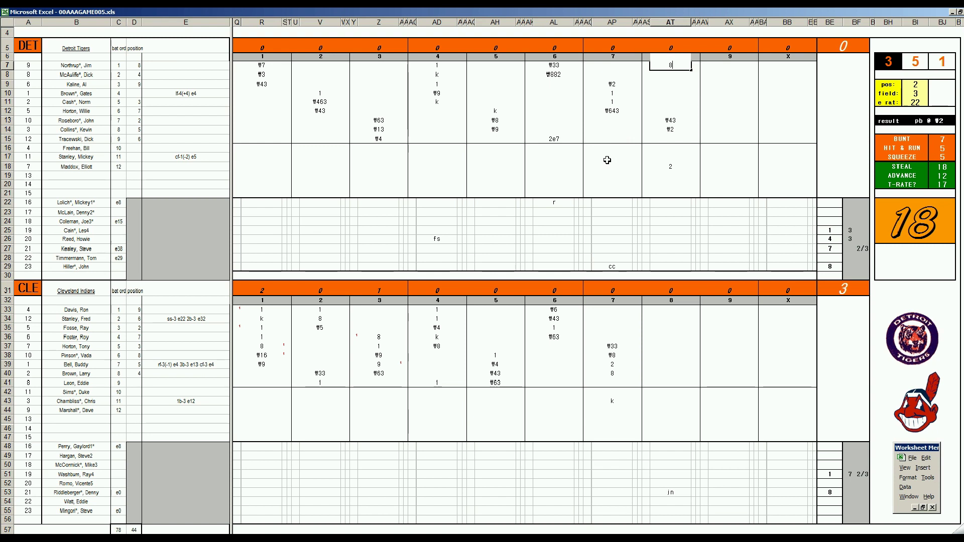
Record an 8 for Northrup and a strikeout for McAuliffe in AT7–AT8
{"action": "key", "text": "Return"}
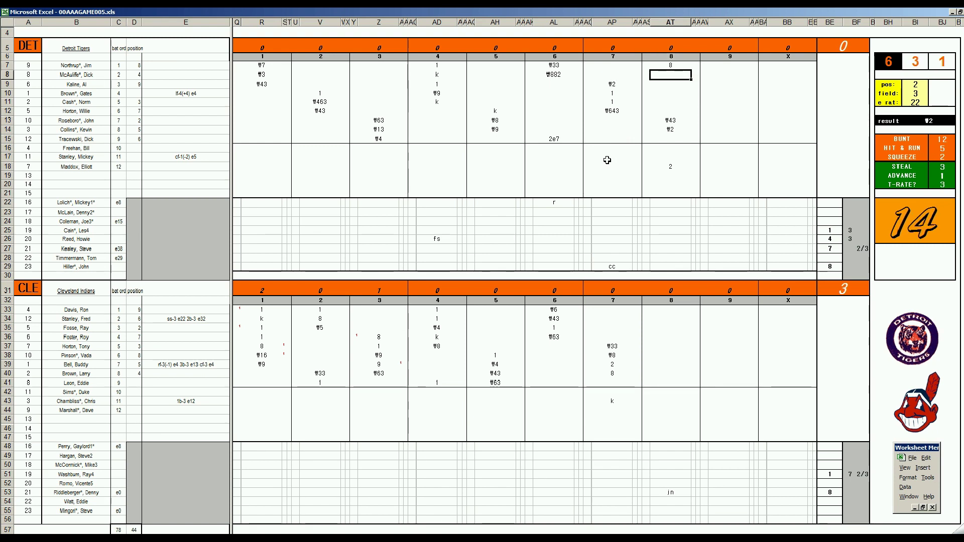
{"action": "type", "text": "k"}
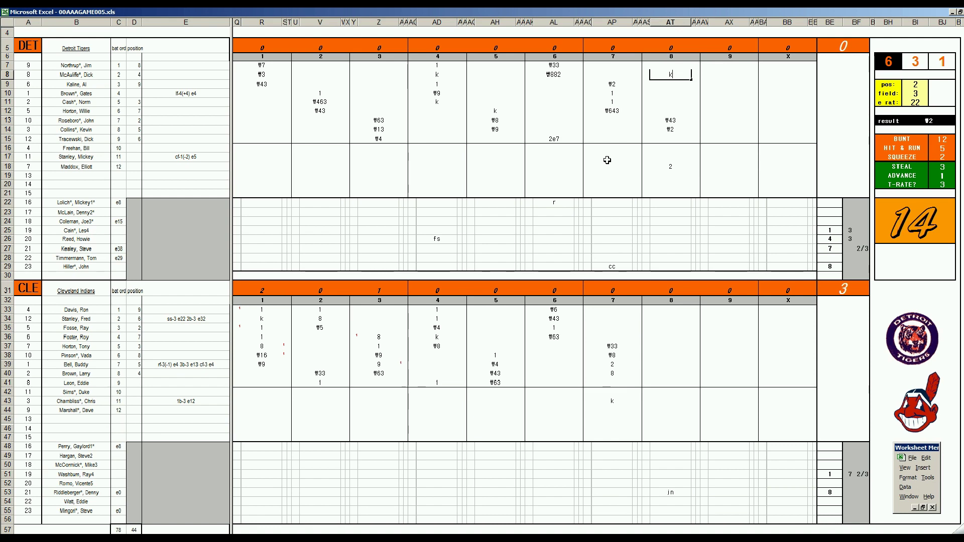
{"action": "left_click", "coordinate": [674, 310]}
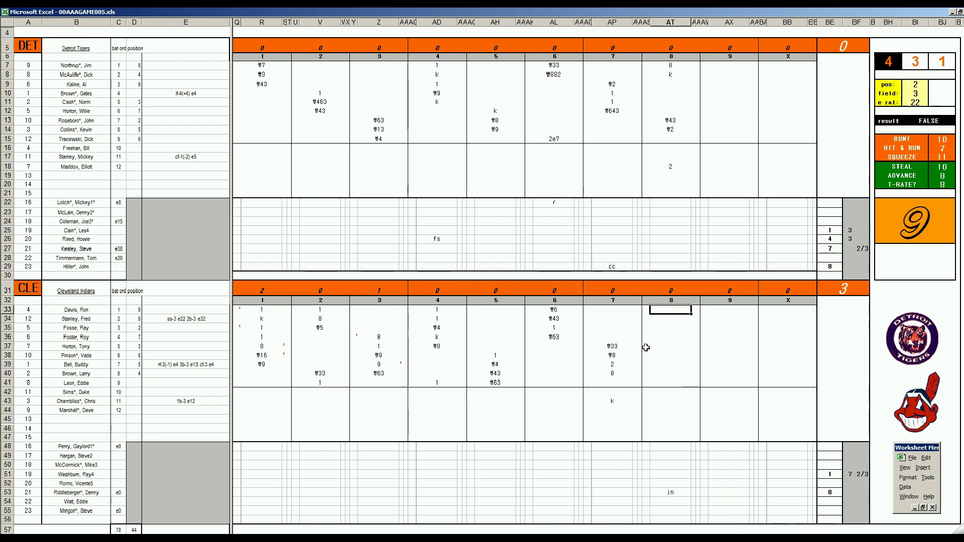
{"action": "type", "text": "1"}
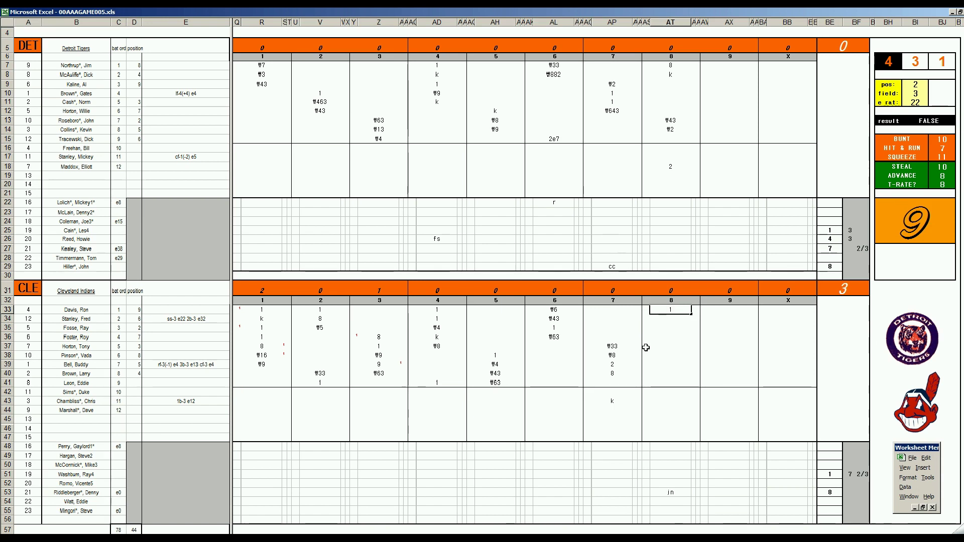
Enter Davis's result 1 with position 4 and field rating 2, then #63 for Stanley
{"action": "key", "text": "Return"}
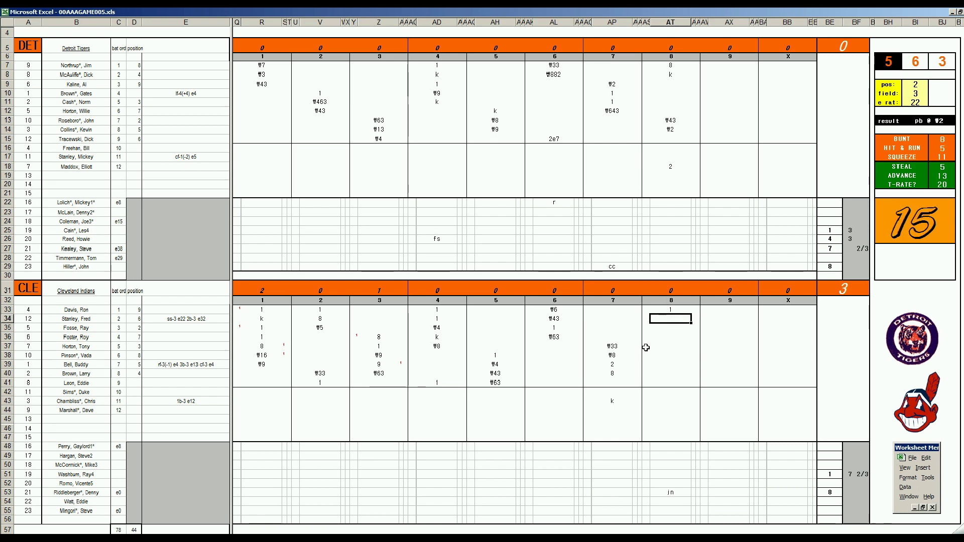
{"action": "key", "text": "Tab"}
{"action": "type", "text": "4"}
{"action": "key", "text": "Return"}
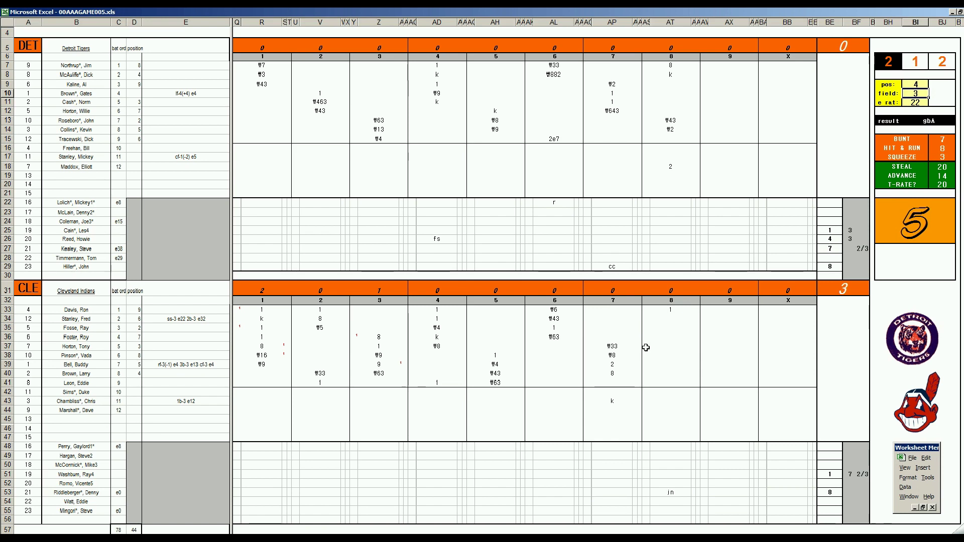
{"action": "type", "text": "2"}
{"action": "key", "text": "Return"}
{"action": "left_click", "coordinate": [669, 319]}
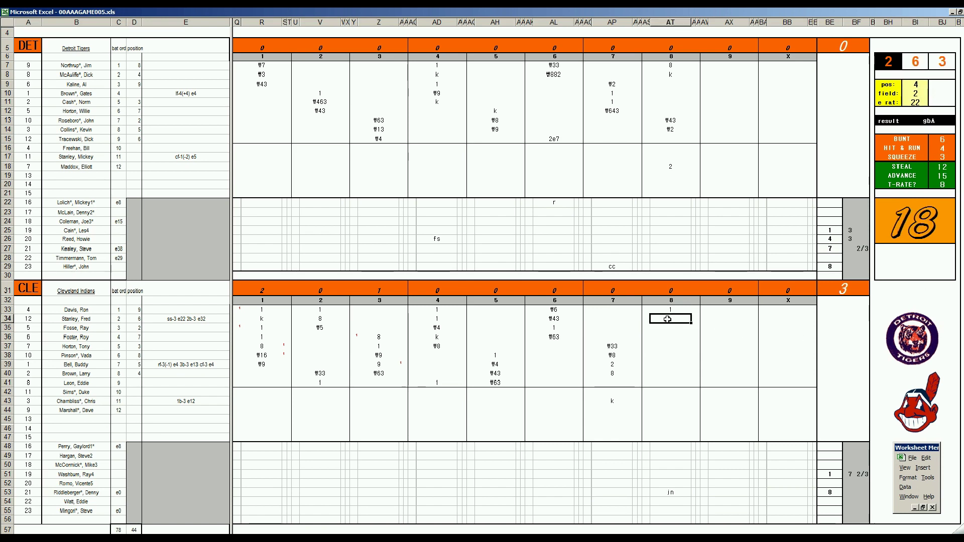
{"action": "type", "text": "#63"}
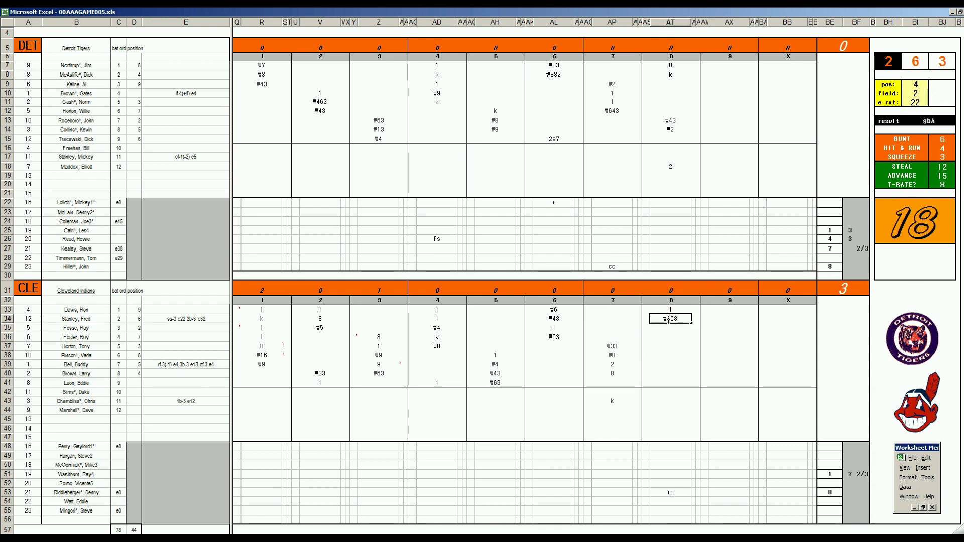
{"action": "key", "text": "Return"}
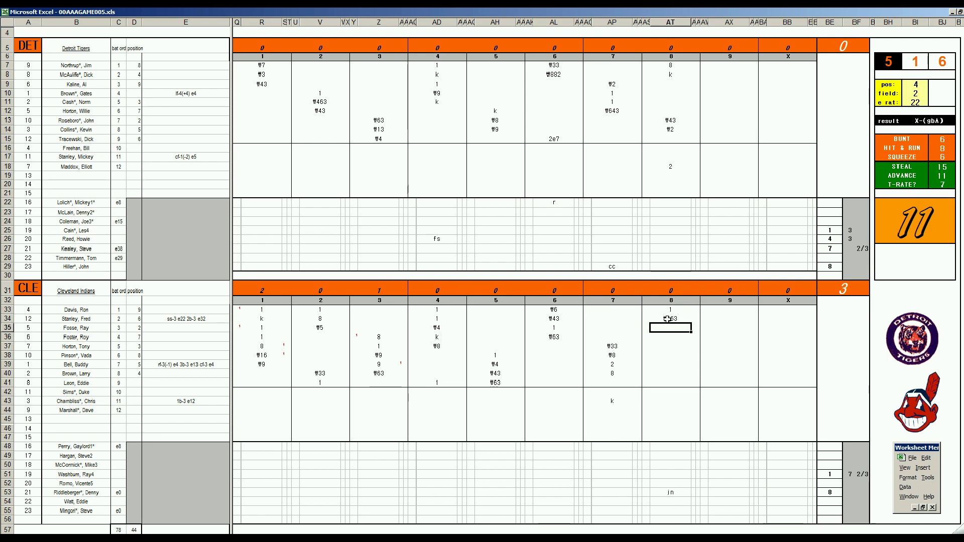
{"action": "type", "text": "k"}
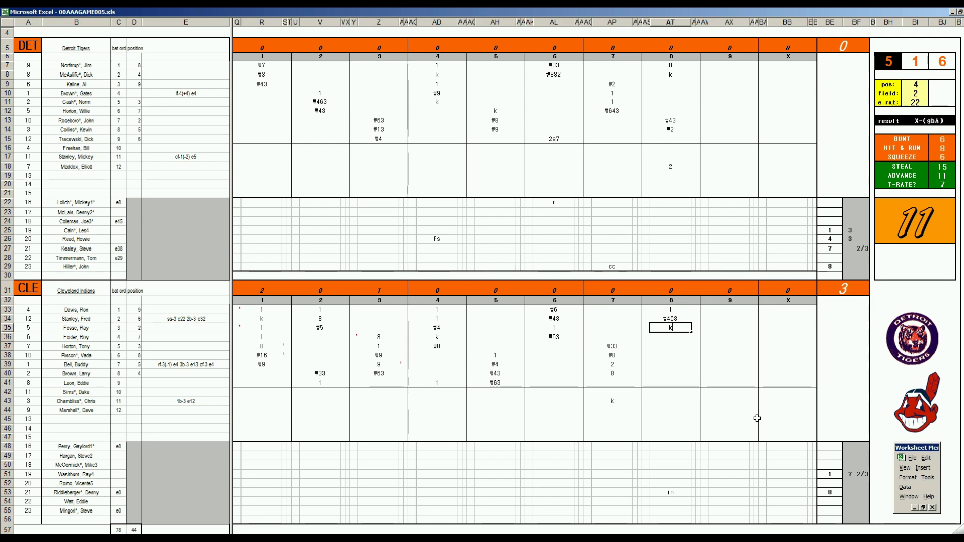
Log Fosse's strikeout with 1/3 inning, then score #9 in AX9 with field 3
{"action": "left_click", "coordinate": [849, 491]}
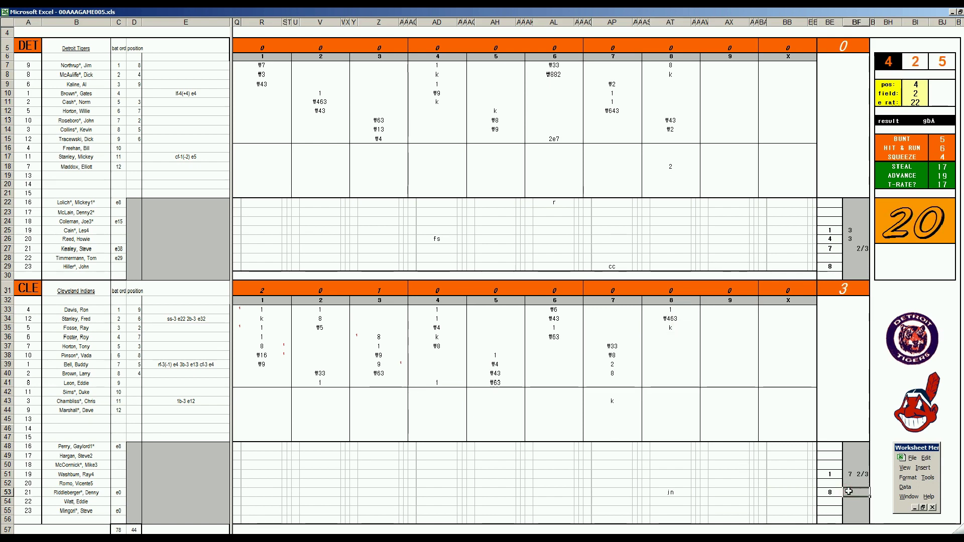
{"action": "type", "text": "1/39"}
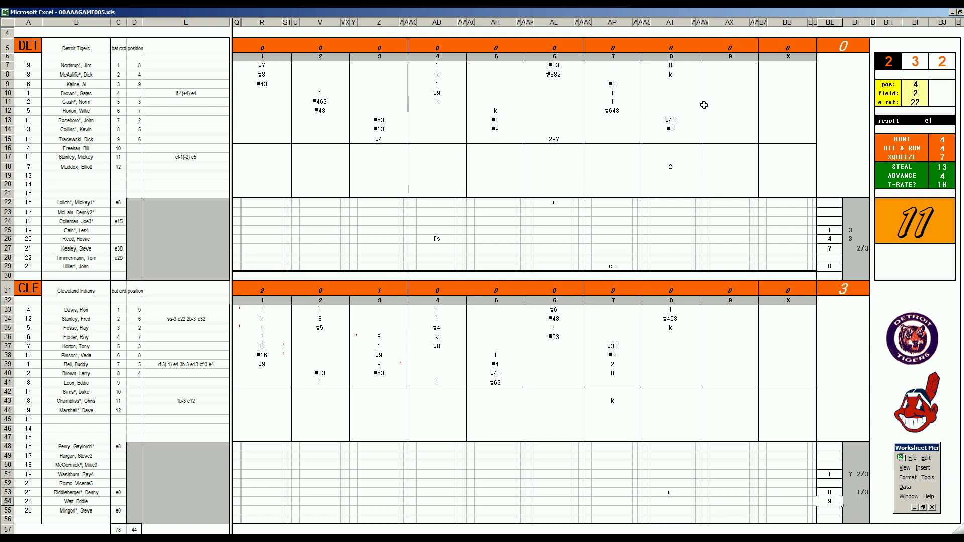
{"action": "left_click", "coordinate": [716, 85]}
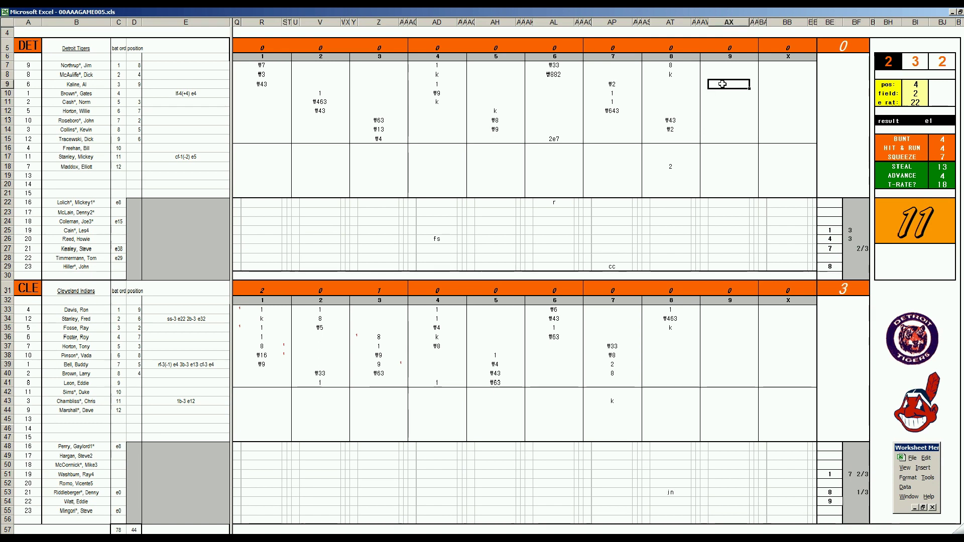
{"action": "key", "text": "F9"}
{"action": "key", "text": "Up"}
{"action": "key", "text": "Down"}
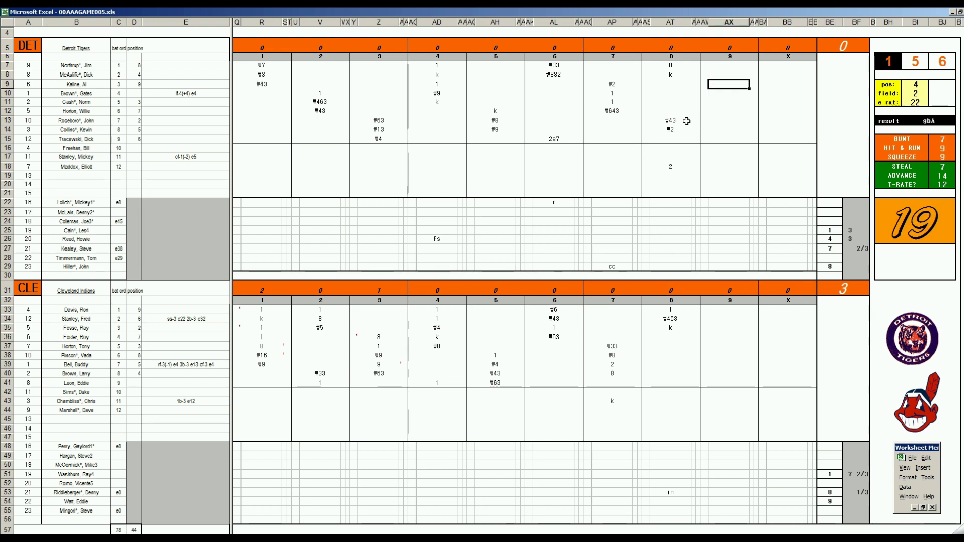
{"action": "type", "text": "\\9"}
{"action": "key", "text": "Return"}
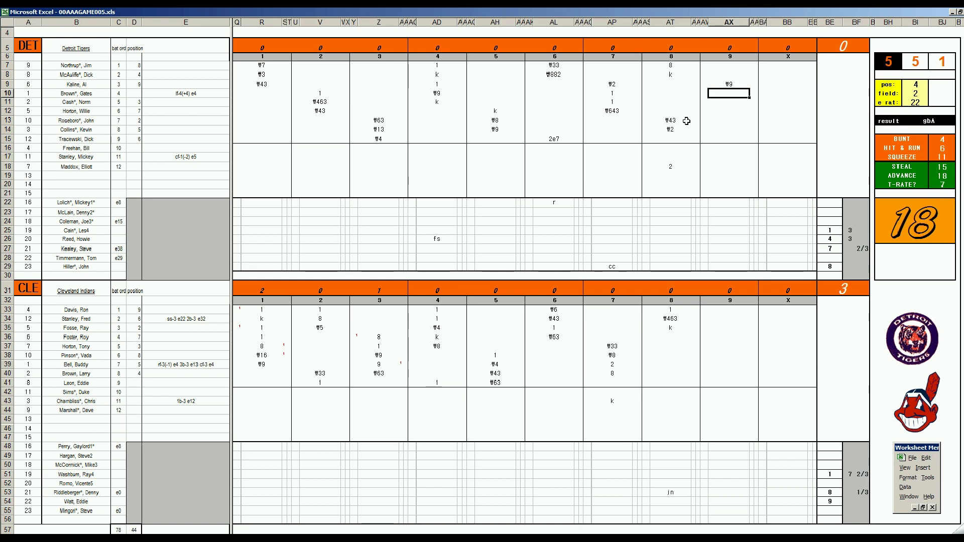
{"action": "key", "text": "Tab"}
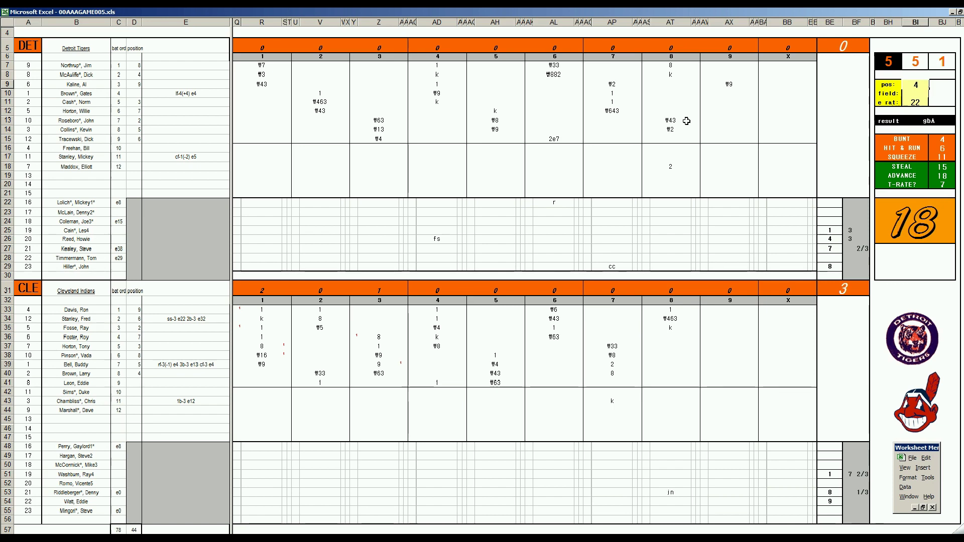
{"action": "key", "text": "Return"}
{"action": "type", "text": "3"}
{"action": "key", "text": "Return"}
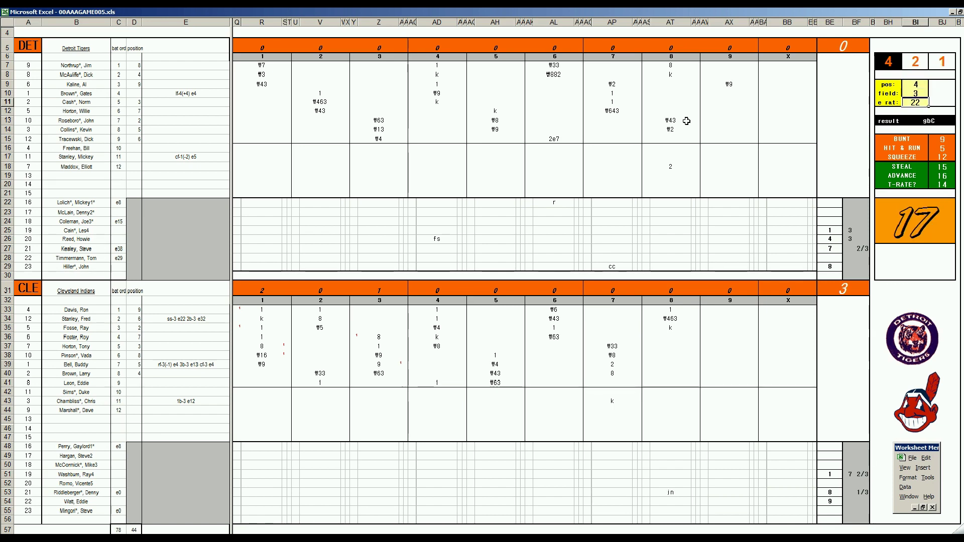
Score the next Tigers plays #43, 8 and #3 in AX10–AX12
{"action": "left_click", "coordinate": [728, 93]}
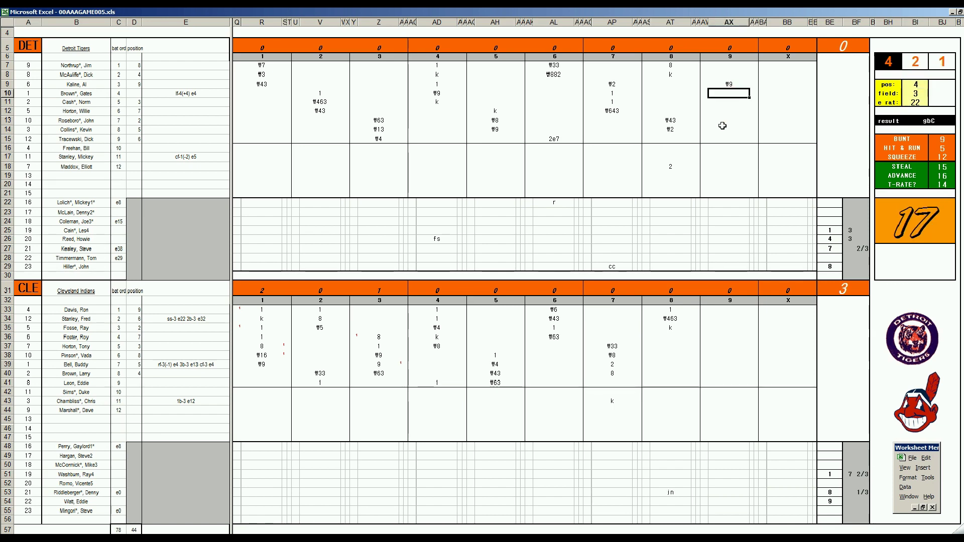
{"action": "type", "text": "#43"}
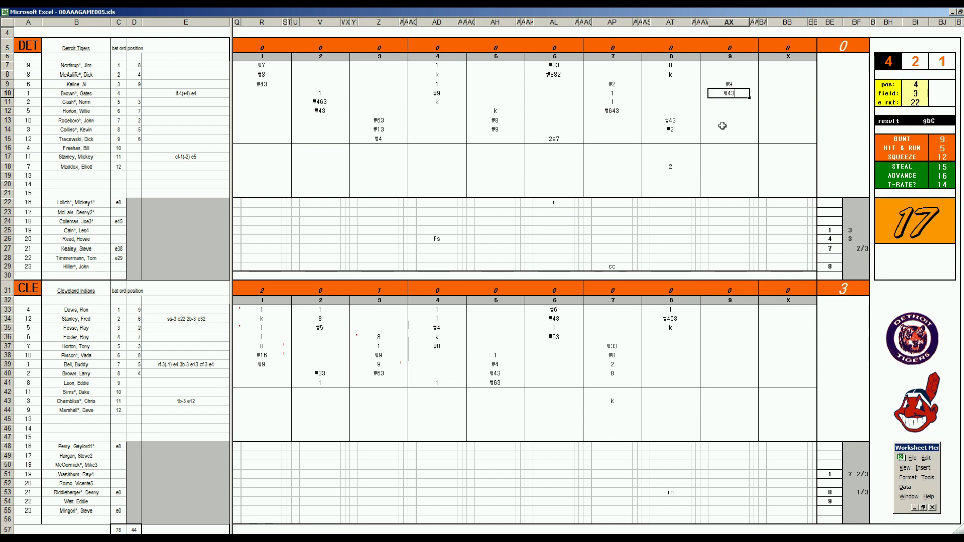
{"action": "key", "text": "Return"}
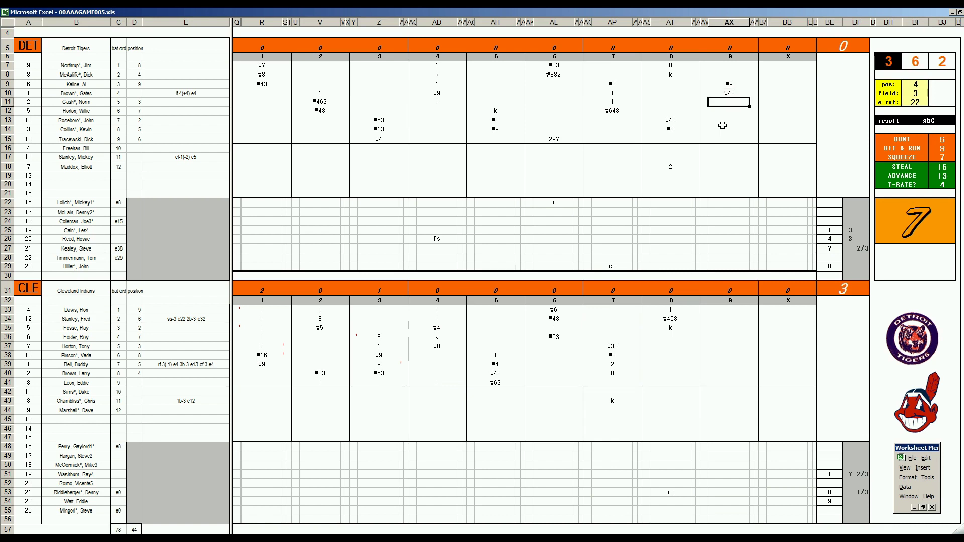
{"action": "type", "text": "8"}
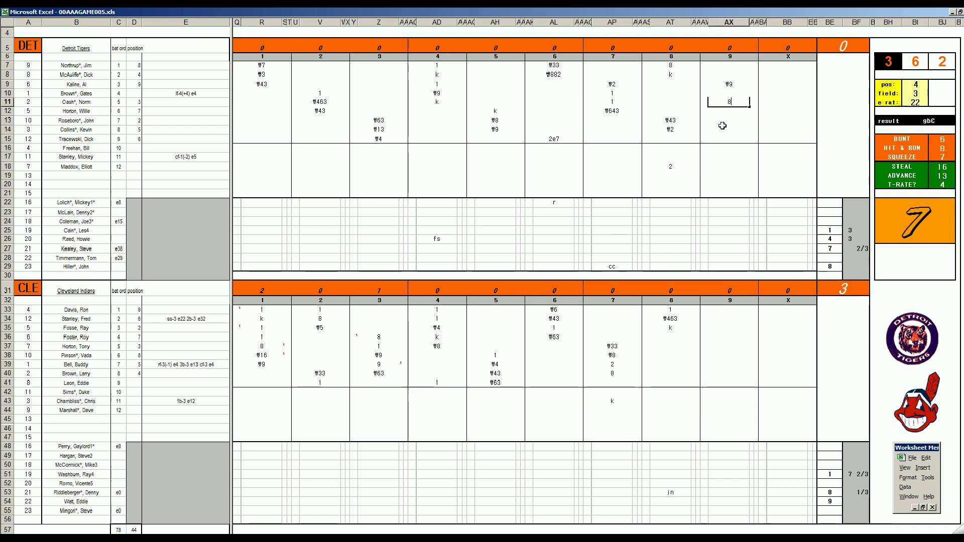
{"action": "key", "text": "Return"}
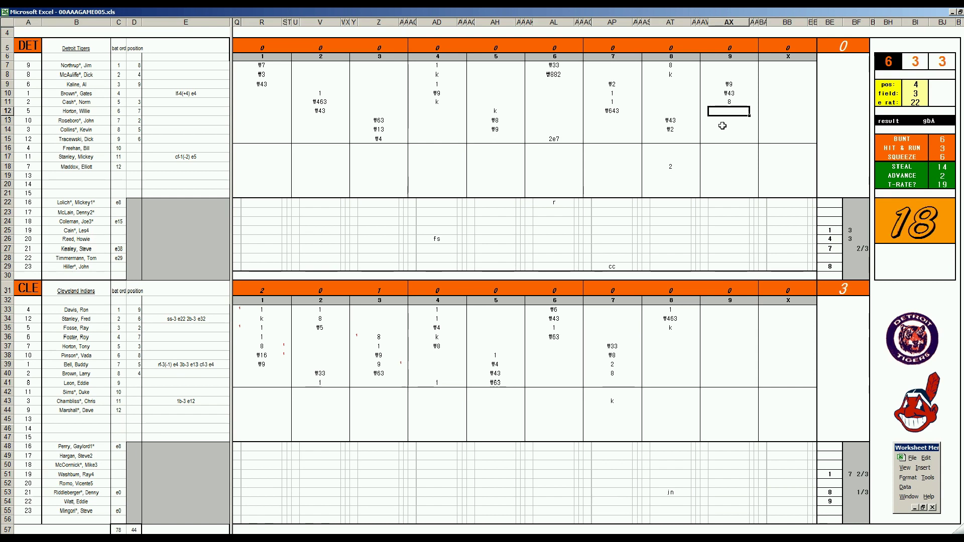
{"action": "type", "text": "g"}
{"action": "type", "text": "3"}
{"action": "key", "text": "Return"}
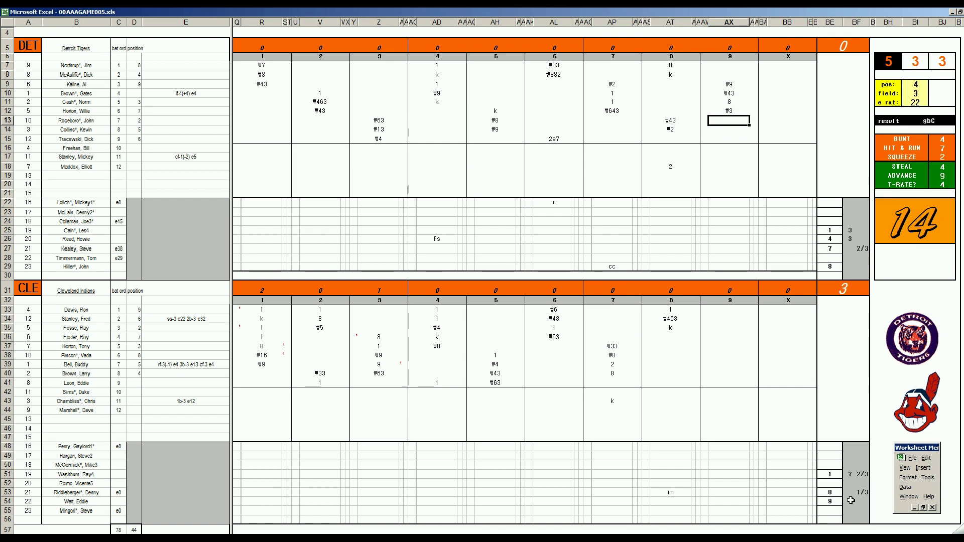
Record 1 inning pitched in BF54 and 1 1/3 innings in BF29
{"action": "left_click", "coordinate": [851, 500]}
{"action": "type", "text": "1"}
{"action": "key", "text": "Return"}
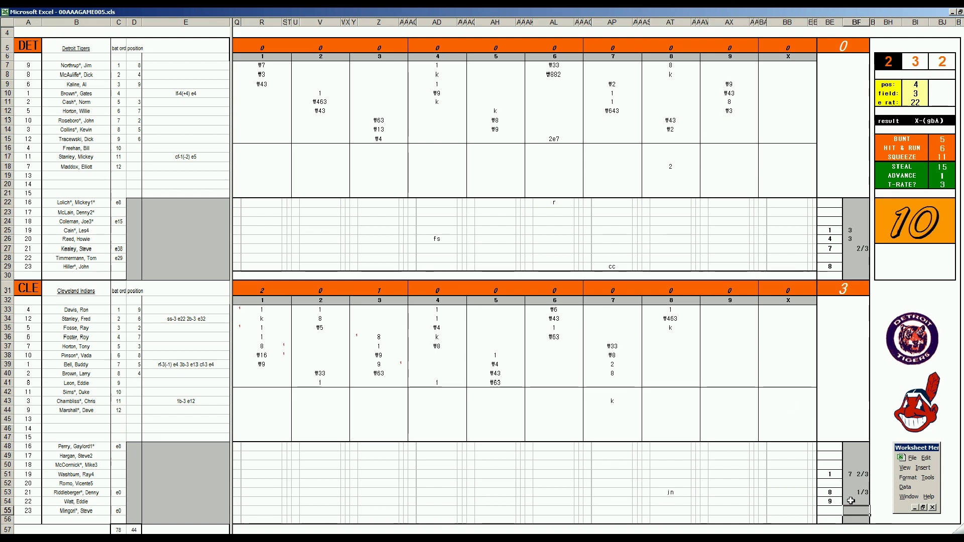
{"action": "left_click", "coordinate": [848, 271]}
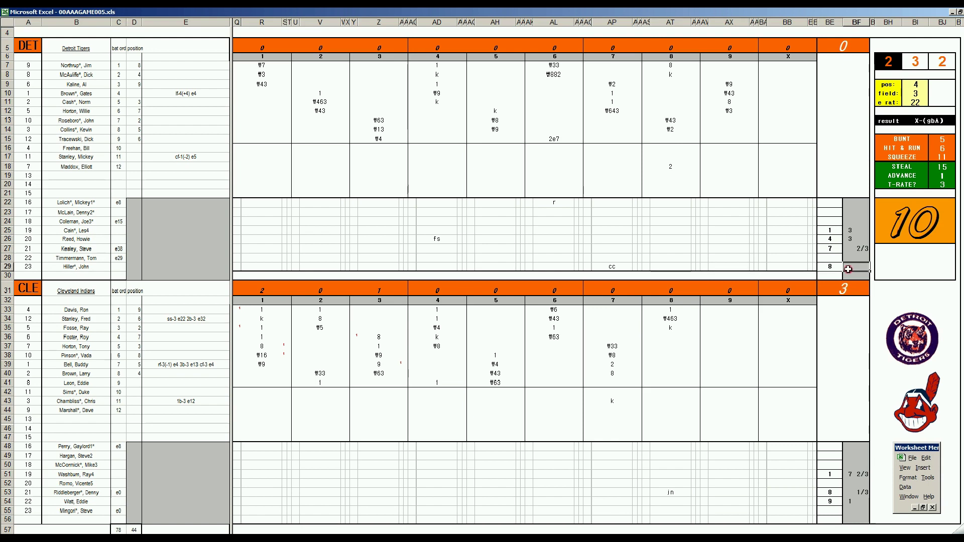
{"action": "type", "text": "1 1/3"}
{"action": "key", "text": "Return"}
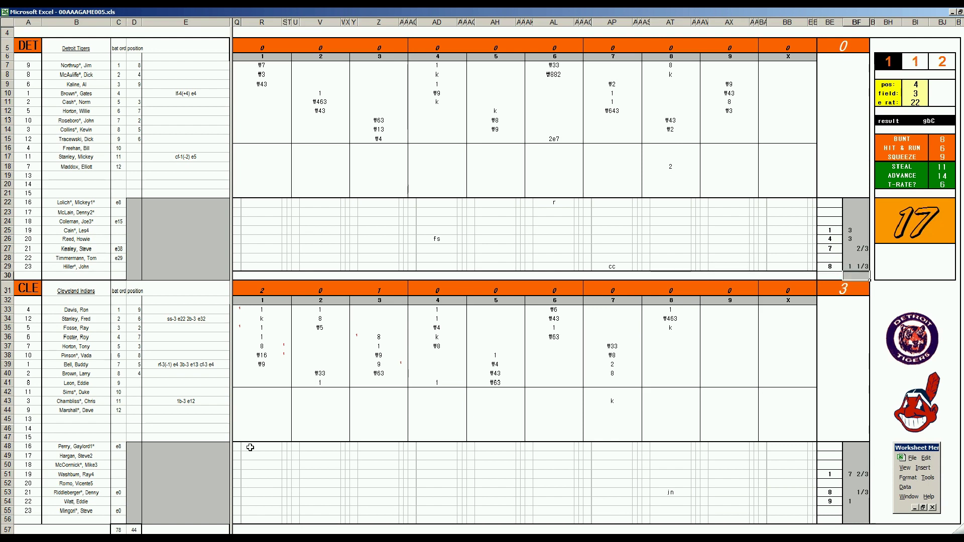
Run the Ctrl+N routine and enter 1 in H54 and M54, and 1, 6, 3 in F51, J51, N51
{"action": "left_click", "coordinate": [194, 476]}
{"action": "key", "text": "ctrl+n"}
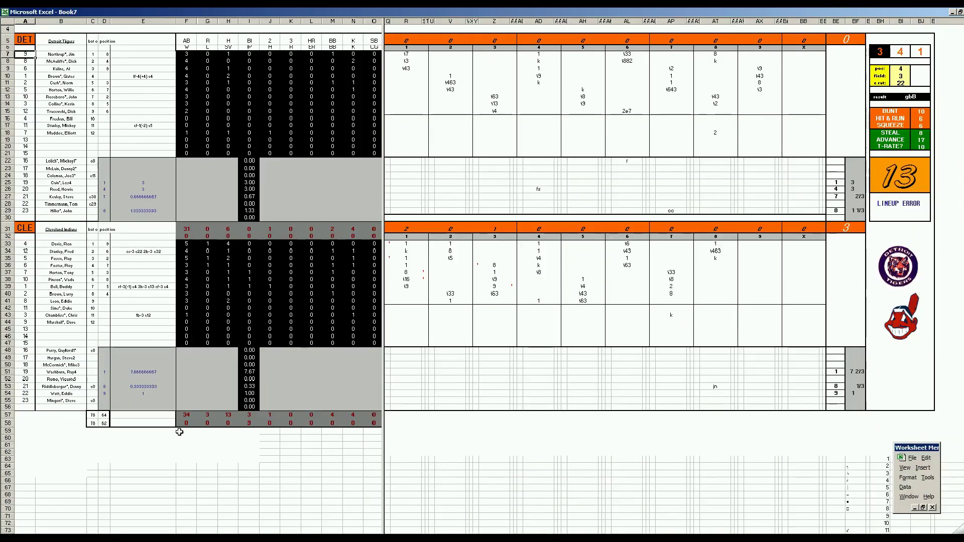
{"action": "left_click", "coordinate": [182, 394]}
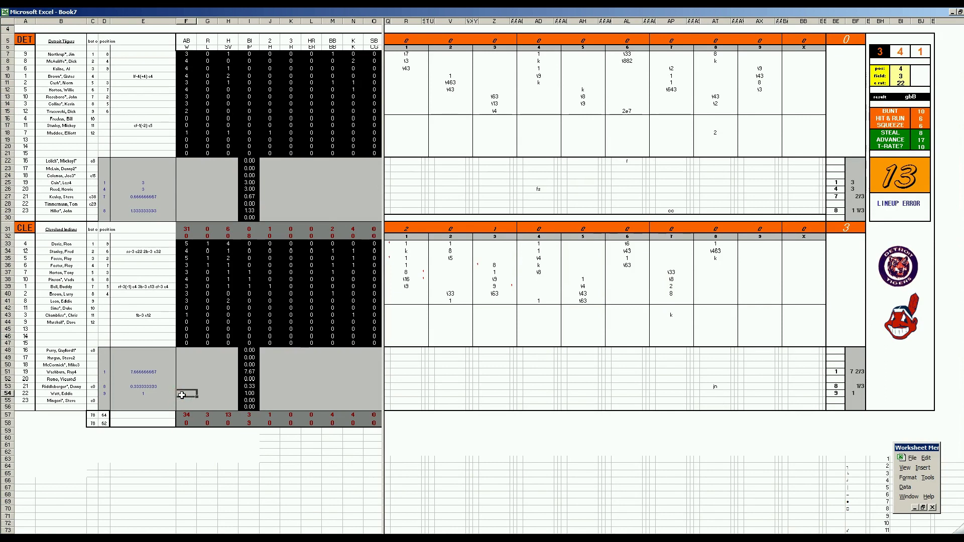
{"action": "key", "text": "Right"}
{"action": "key", "text": "Right"}
{"action": "type", "text": "1"}
{"action": "key", "text": "Right"}
{"action": "key", "text": "Right"}
{"action": "key", "text": "Right"}
{"action": "key", "text": "Right"}
{"action": "key", "text": "Right"}
{"action": "type", "text": "1"}
{"action": "key", "text": "Up"}
{"action": "key", "text": "Left"}
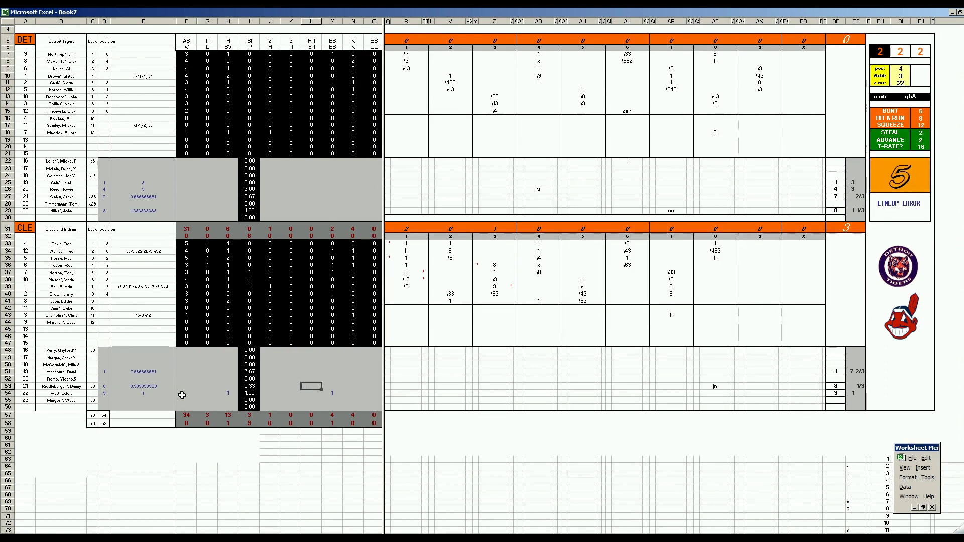
{"action": "key", "text": "Left"}
{"action": "key", "text": "Left"}
{"action": "key", "text": "Right"}
{"action": "key", "text": "Right"}
{"action": "key", "text": "Right"}
{"action": "type", "text": "1"}
{"action": "key", "text": "Right"}
{"action": "type", "text": "1"}
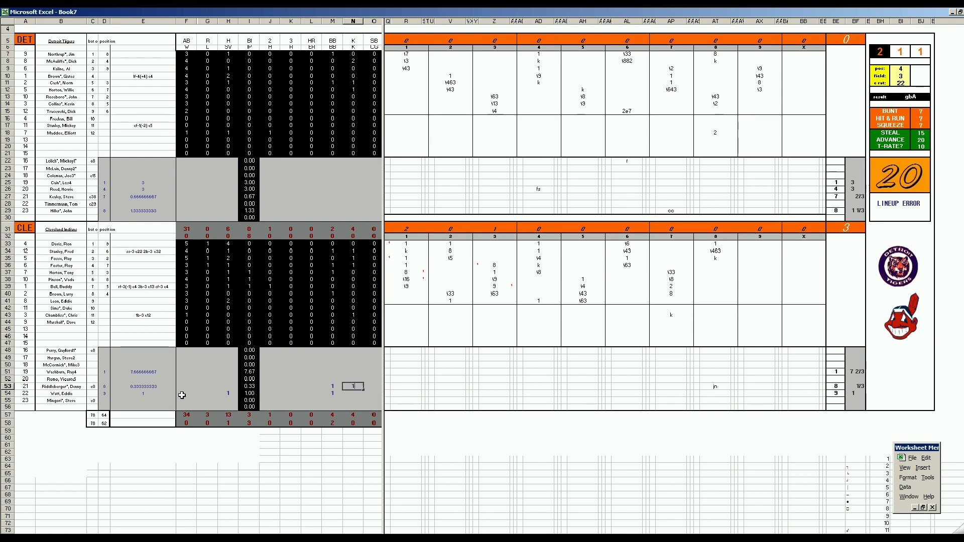
{"action": "key", "text": "Left"}
{"action": "key", "text": "Left"}
{"action": "key", "text": "Left"}
{"action": "key", "text": "Left"}
{"action": "key", "text": "Up"}
{"action": "key", "text": "Up"}
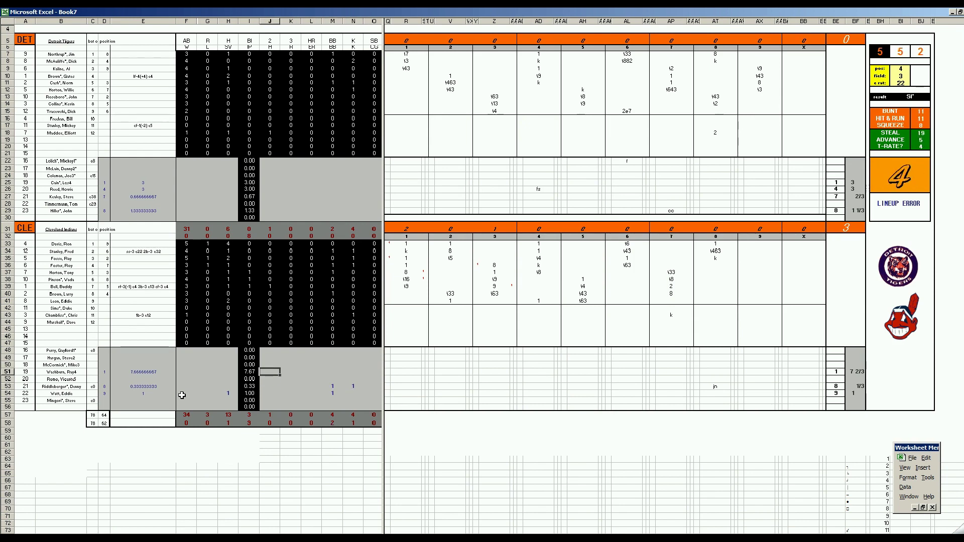
{"action": "key", "text": "Left"}
{"action": "key", "text": "Left"}
{"action": "key", "text": "Left"}
{"action": "key", "text": "Left"}
{"action": "type", "text": "1"}
{"action": "key", "text": "Right"}
{"action": "key", "text": "Right"}
{"action": "key", "text": "Right"}
{"action": "key", "text": "Right"}
{"action": "type", "text": "6"}
{"action": "key", "text": "Right"}
{"action": "key", "text": "Right"}
{"action": "key", "text": "Right"}
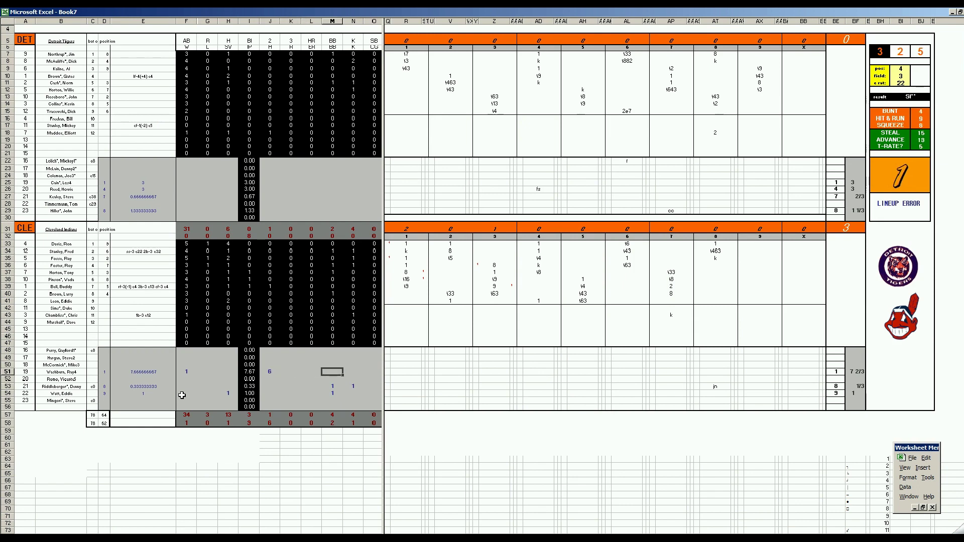
{"action": "key", "text": "Right"}
{"action": "type", "text": "3"}
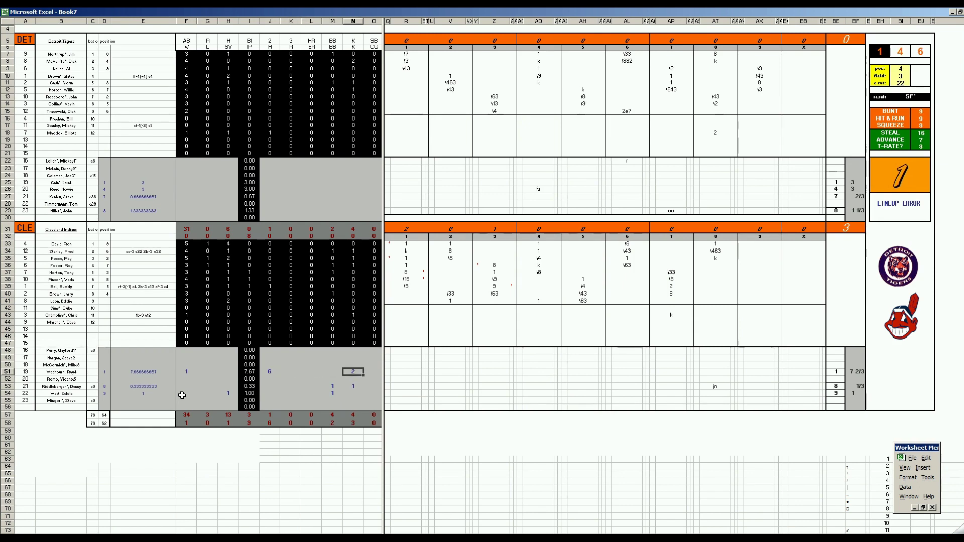
{"action": "key", "text": "Up"}
{"action": "key", "text": "Up"}
{"action": "key", "text": "Up"}
{"action": "key", "text": "Up"}
{"action": "key", "text": "Up"}
{"action": "key", "text": "Up"}
{"action": "key", "text": "Up"}
Enter hits and walks for relievers Hiller, Kealey and Reed
{"action": "key", "text": "Left"}
{"action": "key", "text": "Left"}
{"action": "key", "text": "Left"}
{"action": "key", "text": "Left"}
{"action": "key", "text": "Down"}
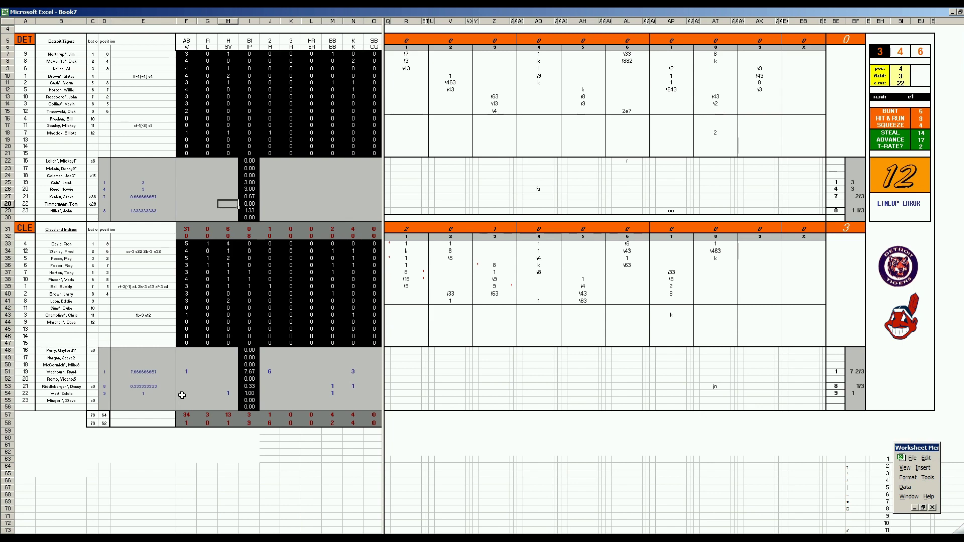
{"action": "key", "text": "Down"}
{"action": "key", "text": "Right"}
{"action": "key", "text": "Right"}
{"action": "type", "text": "1"}
{"action": "key", "text": "Right"}
{"action": "key", "text": "Right"}
{"action": "key", "text": "Right"}
{"action": "key", "text": "Right"}
{"action": "type", "text": "2"}
{"action": "key", "text": "Up"}
{"action": "key", "text": "Left"}
{"action": "key", "text": "Left"}
{"action": "key", "text": "Left"}
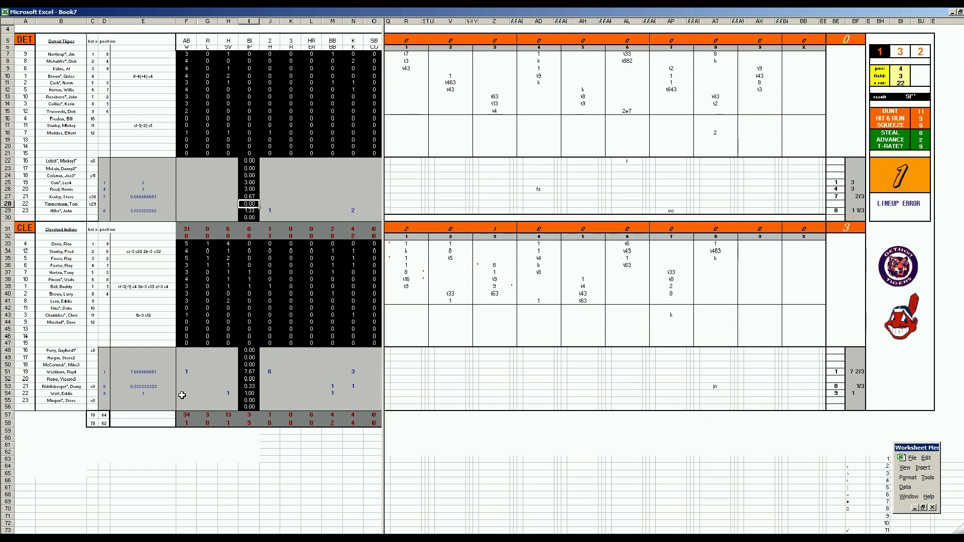
{"action": "key", "text": "Up"}
{"action": "key", "text": "Right"}
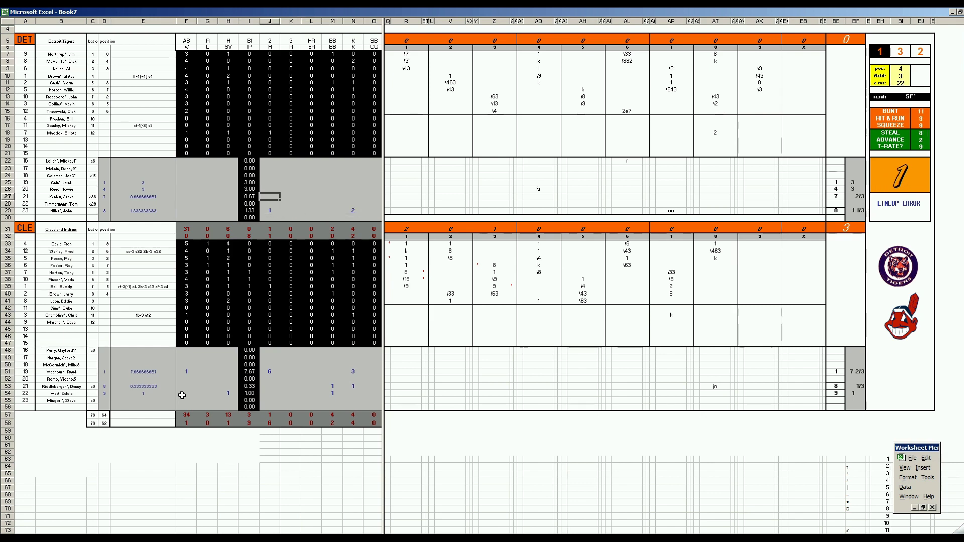
{"action": "type", "text": "1"}
{"action": "key", "text": "Right"}
{"action": "key", "text": "Right"}
{"action": "key", "text": "Right"}
{"action": "type", "text": "1"}
{"action": "key", "text": "Left"}
{"action": "key", "text": "Left"}
{"action": "key", "text": "Left"}
{"action": "key", "text": "Up"}
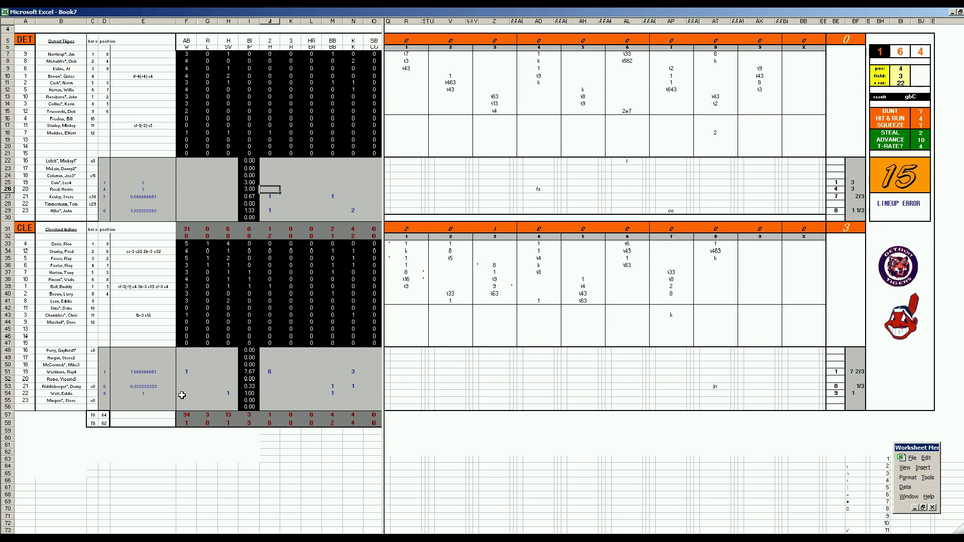
{"action": "type", "text": "2"}
{"action": "key", "text": "Right"}
{"action": "key", "text": "Right"}
{"action": "key", "text": "Right"}
{"action": "type", "text": "1"}
{"action": "key", "text": "Left"}
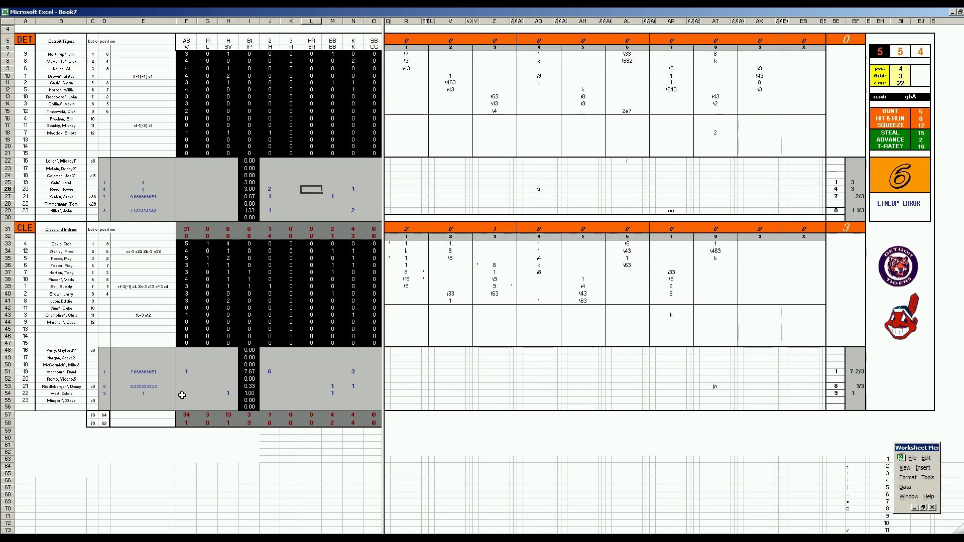
Enter Cain's line: the loss, 9 hits, 3 runs, 3 earned runs, 3 walks, 1 strikeout
{"action": "key", "text": "Left"}
{"action": "key", "text": "Up"}
{"action": "key", "text": "Left"}
{"action": "key", "text": "Left"}
{"action": "key", "text": "Left"}
{"action": "key", "text": "Left"}
{"action": "key", "text": "Left"}
{"action": "key", "text": "Right"}
{"action": "type", "text": "1"}
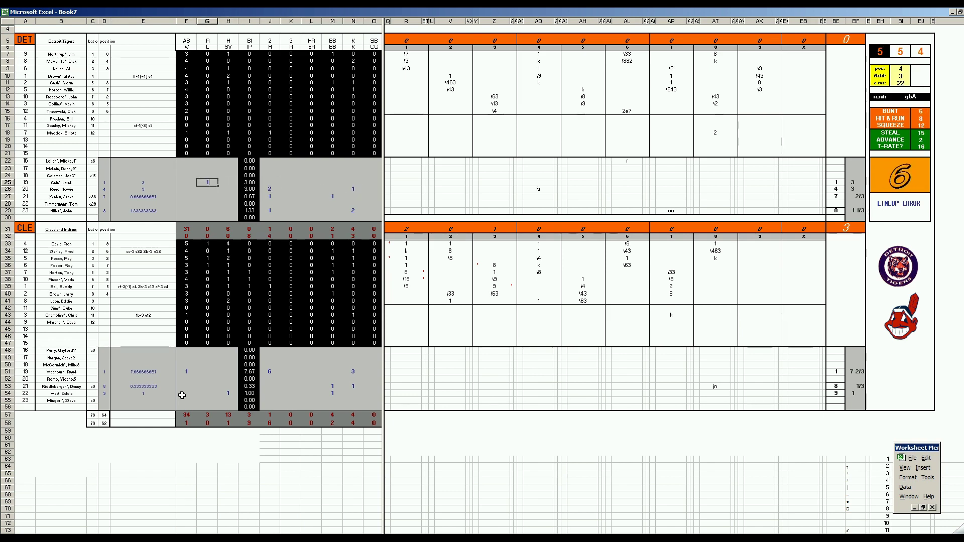
{"action": "key", "text": "Right"}
{"action": "key", "text": "Right"}
{"action": "key", "text": "Right"}
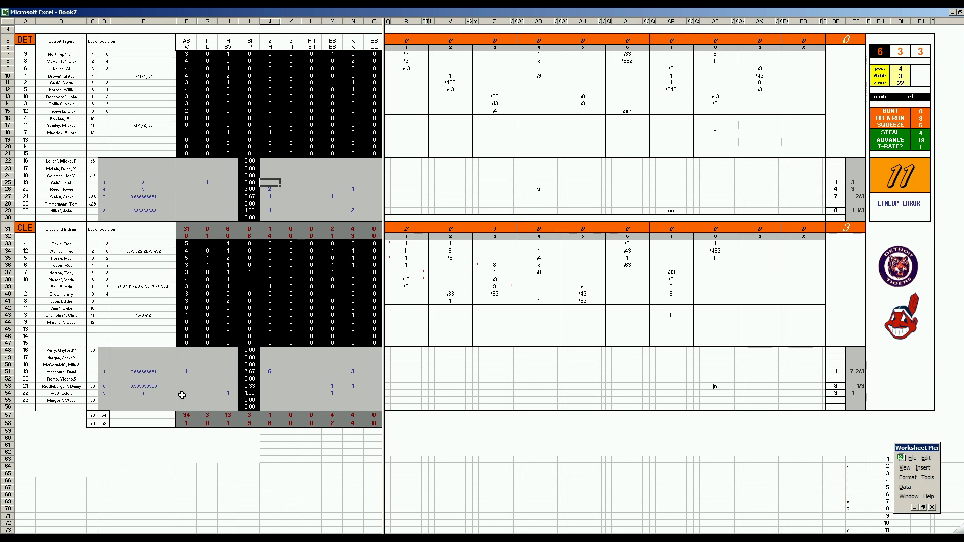
{"action": "type", "text": "9"}
{"action": "key", "text": "Right"}
{"action": "type", "text": "3"}
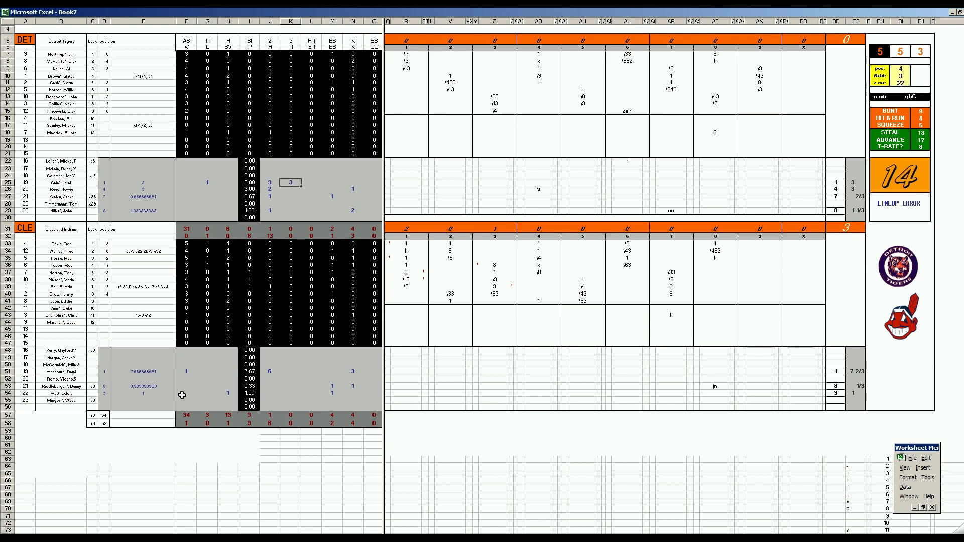
{"action": "key", "text": "Right"}
{"action": "type", "text": "3"}
{"action": "key", "text": "Right"}
{"action": "type", "text": "3"}
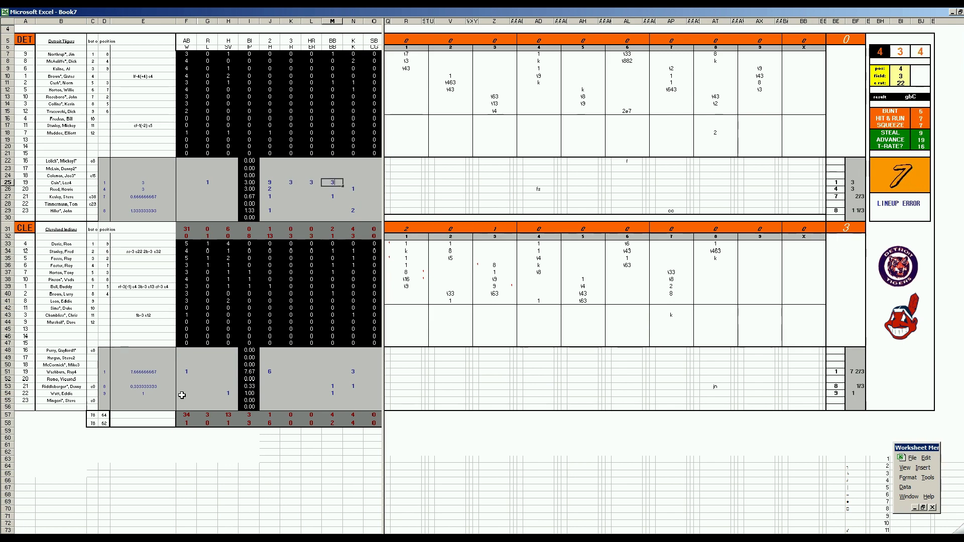
{"action": "key", "text": "Right"}
{"action": "type", "text": "1"}
{"action": "key", "text": "Return"}
{"action": "key", "text": "Left"}
{"action": "key", "text": "Left"}
{"action": "key", "text": "Left"}
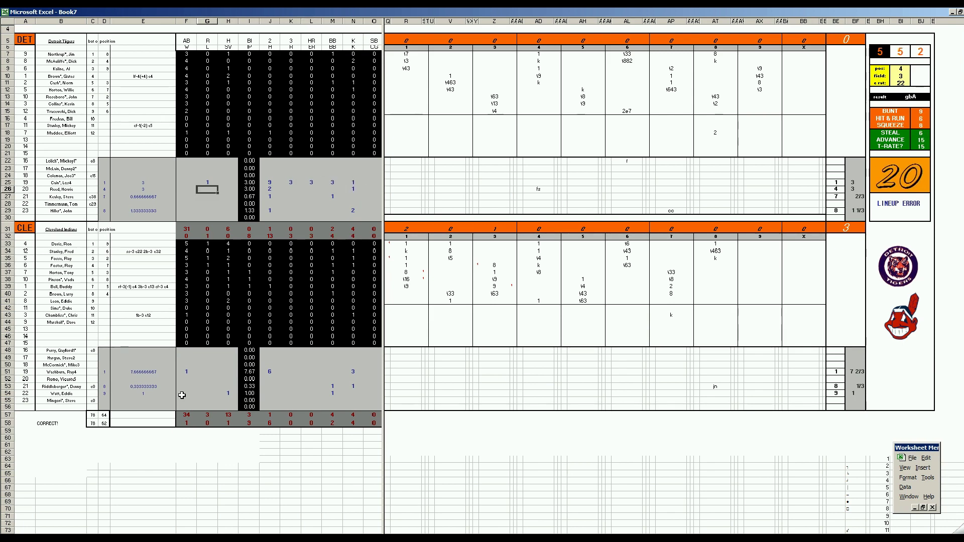
{"action": "key", "text": "Down"}
{"action": "key", "text": "Right"}
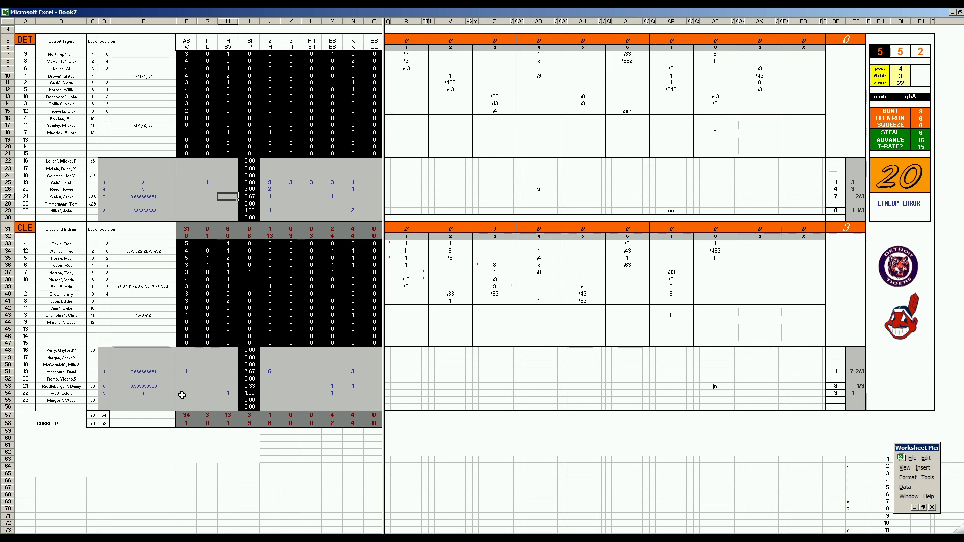
Check Hiller's decision cells, then start saving the finished scoresheet with Ctrl+S
{"action": "key", "text": "Down"}
{"action": "key", "text": "Down"}
{"action": "key", "text": "Left"}
{"action": "key", "text": "Left"}
{"action": "key", "text": "Right"}
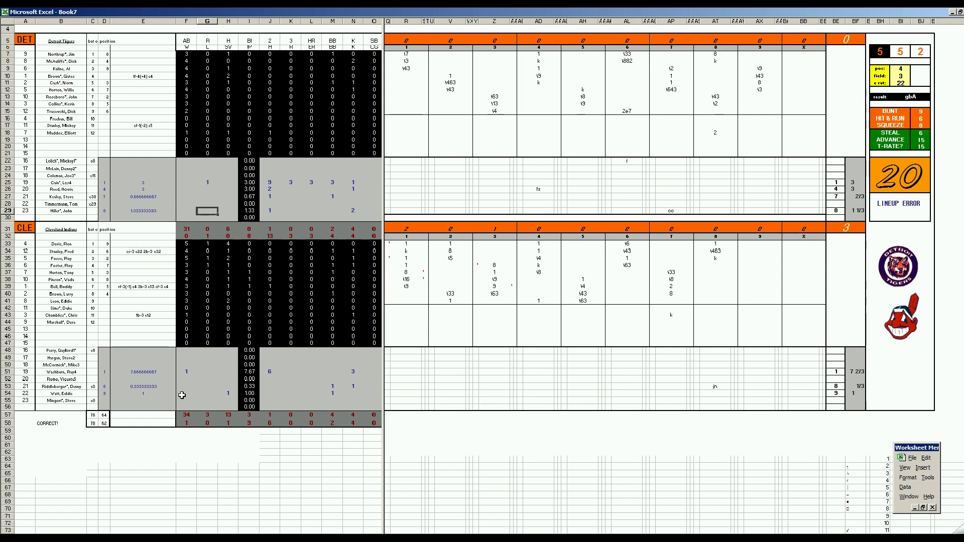
{"action": "key", "text": "ctrl+s"}
Save the scoresheet as 66detcle.xls
{"action": "left_click", "coordinate": [325, 142]}
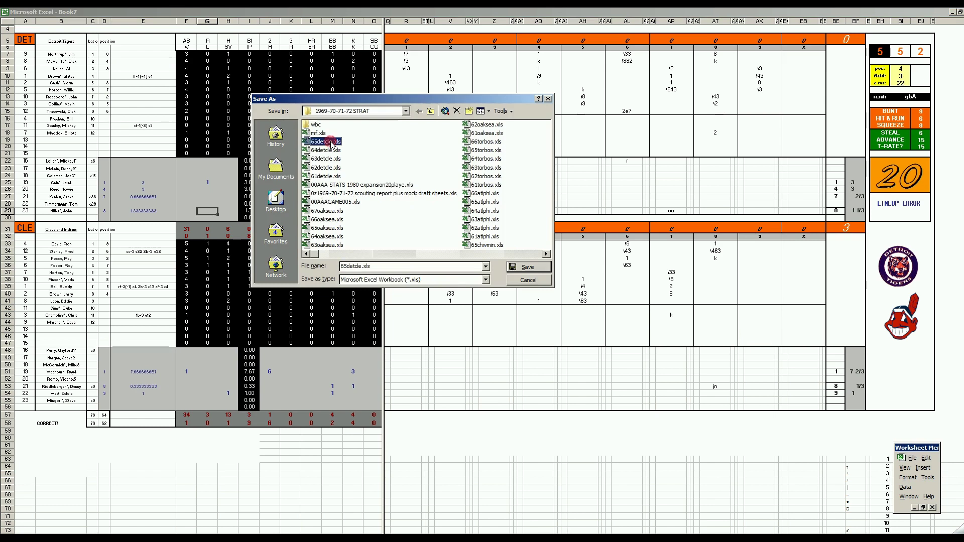
{"action": "left_click", "coordinate": [344, 267]}
{"action": "type", "text": "6"}
{"action": "key", "text": "Delete"}
{"action": "key", "text": "Return"}
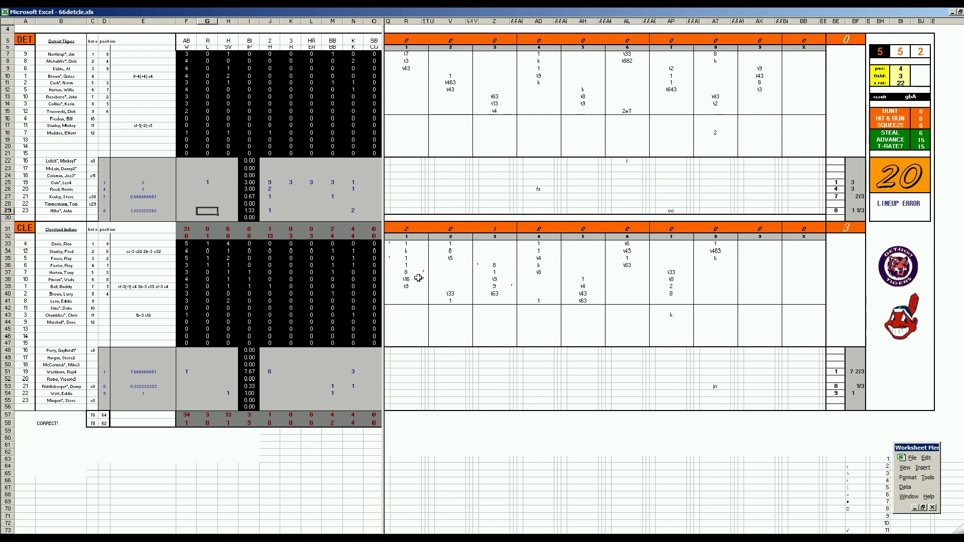
Save another copy as mf.xls, replacing the existing file
{"action": "key", "text": "F12"}
{"action": "type", "text": "mf"}
{"action": "key", "text": "Return"}
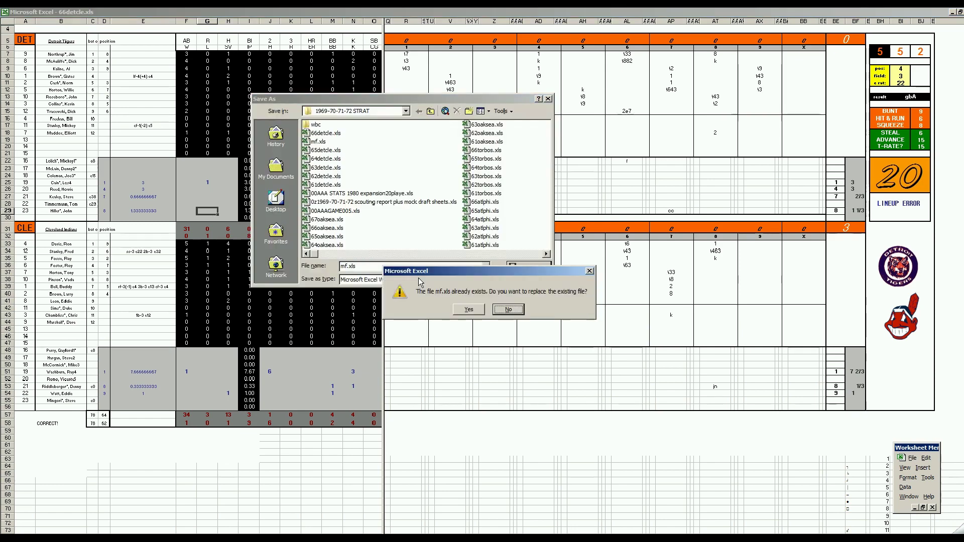
{"action": "key", "text": "Return"}
{"action": "key", "text": "Return"}
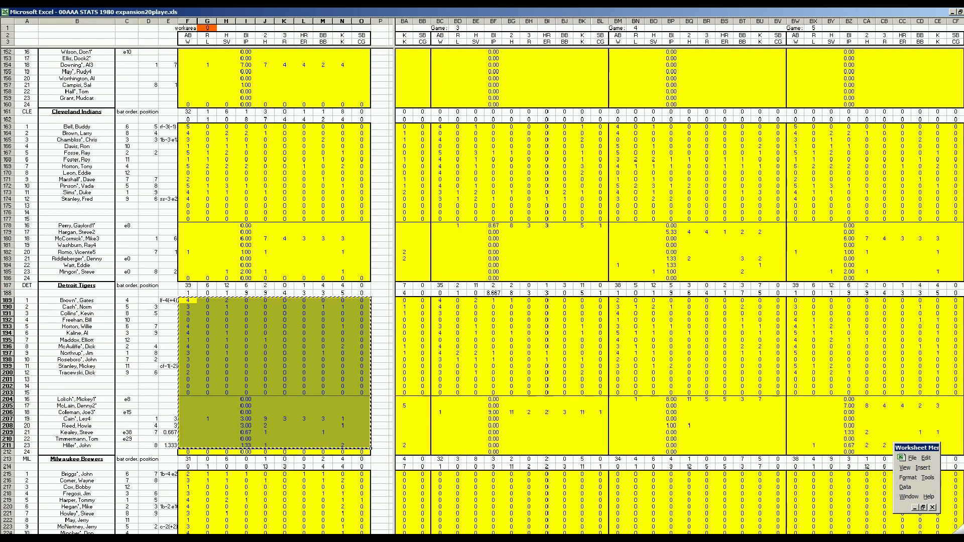
{"action": "scroll", "coordinate": [540, 372], "scroll_direction": "right", "scroll_amount": 3}
{"action": "scroll", "coordinate": [540, 371], "scroll_direction": "right", "scroll_amount": 3}
{"action": "scroll", "coordinate": [539, 372], "scroll_direction": "right", "scroll_amount": 3}
{"action": "scroll", "coordinate": [539, 371], "scroll_direction": "right", "scroll_amount": 3}
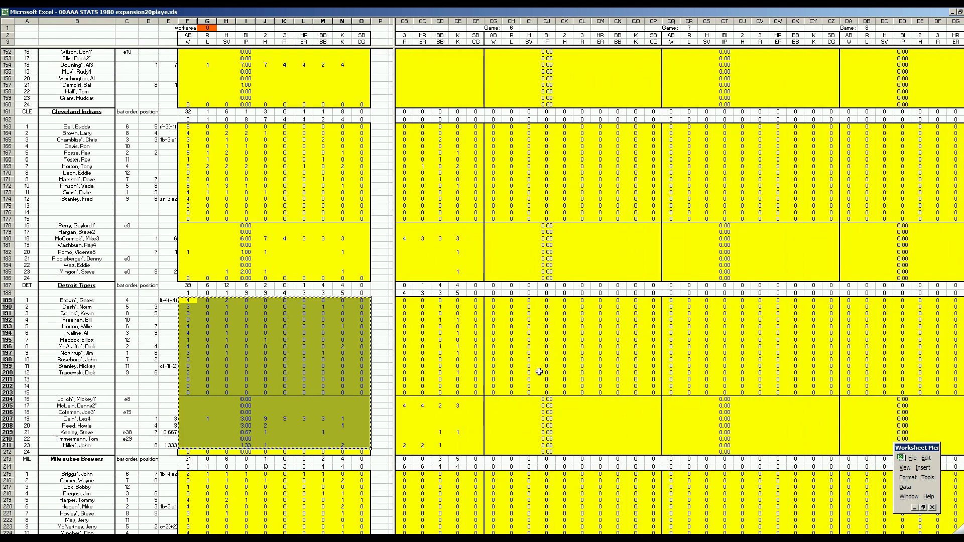
Paste the Detroit lines at CG189 and the copied Cleveland block at CG163
{"action": "right_click", "coordinate": [493, 303]}
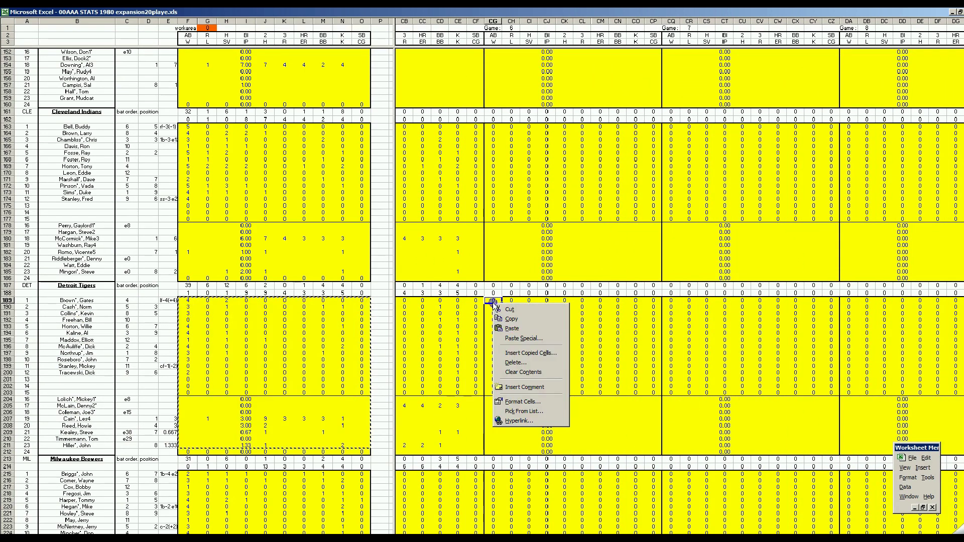
{"action": "left_click", "coordinate": [504, 330]}
{"action": "left_click", "coordinate": [343, 361]}
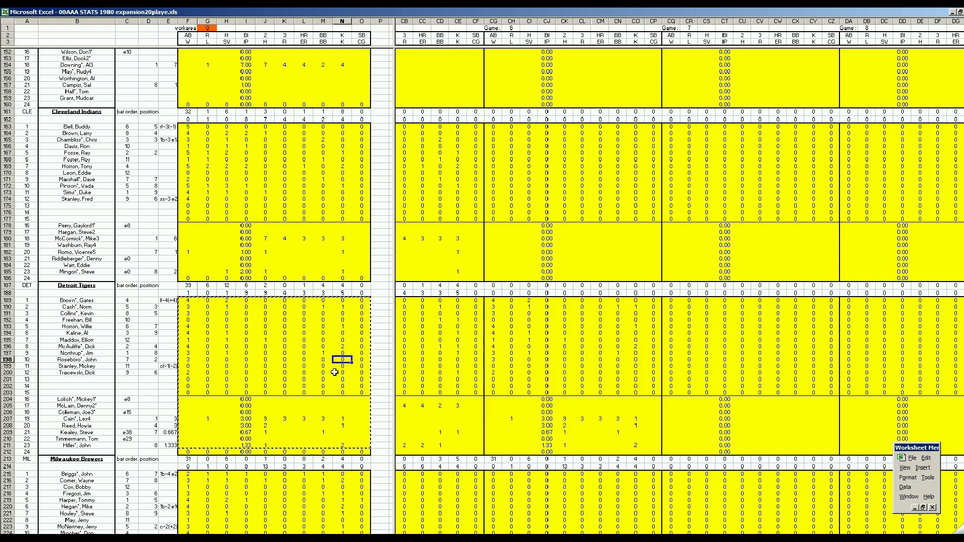
{"action": "key", "text": "ctrl+m"}
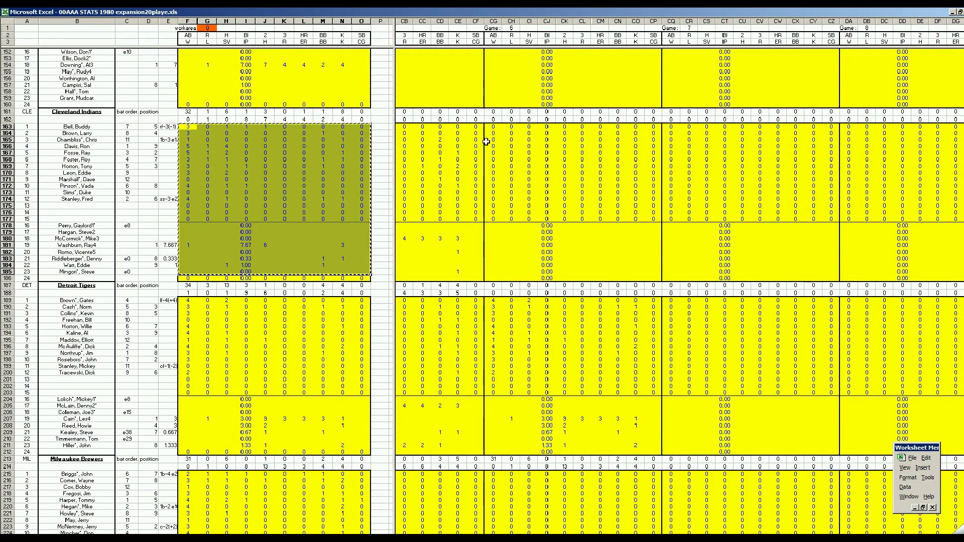
{"action": "right_click", "coordinate": [495, 126]}
{"action": "left_click", "coordinate": [508, 155]}
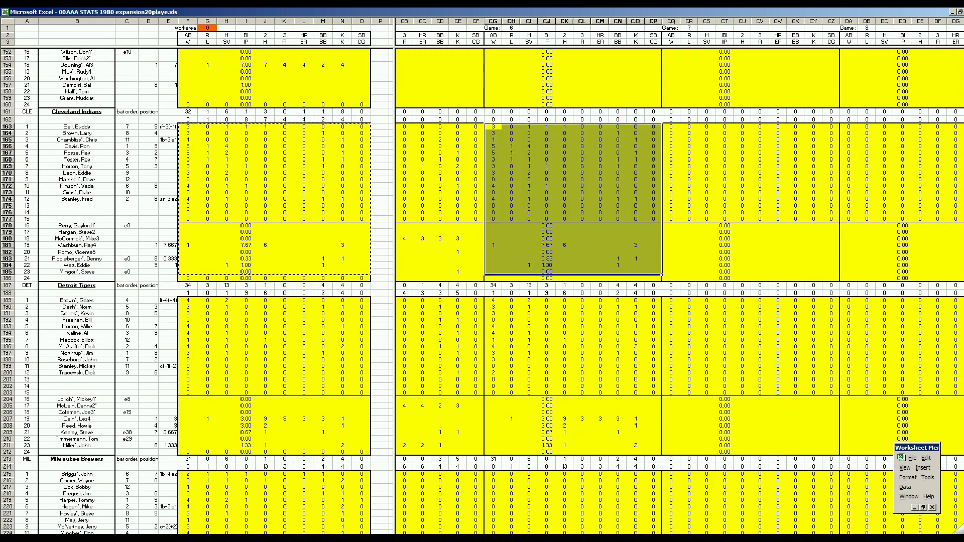
{"action": "key", "text": "ctrl+Right"}
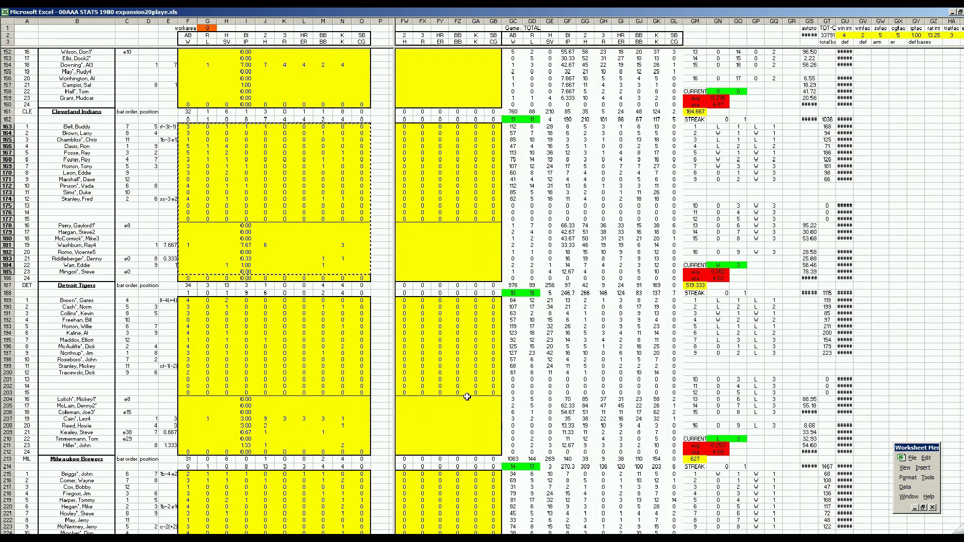
{"action": "left_click", "coordinate": [471, 420]}
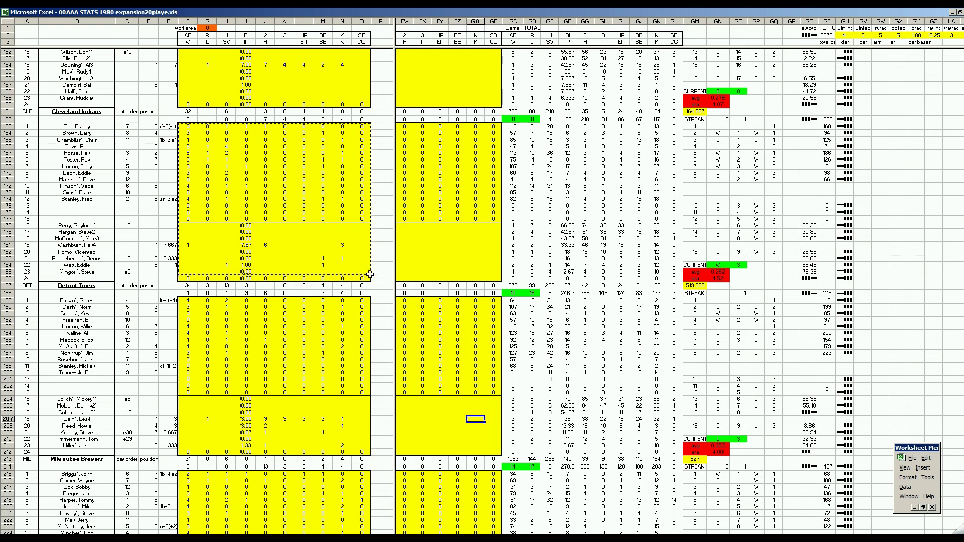
{"action": "left_click", "coordinate": [457, 252]}
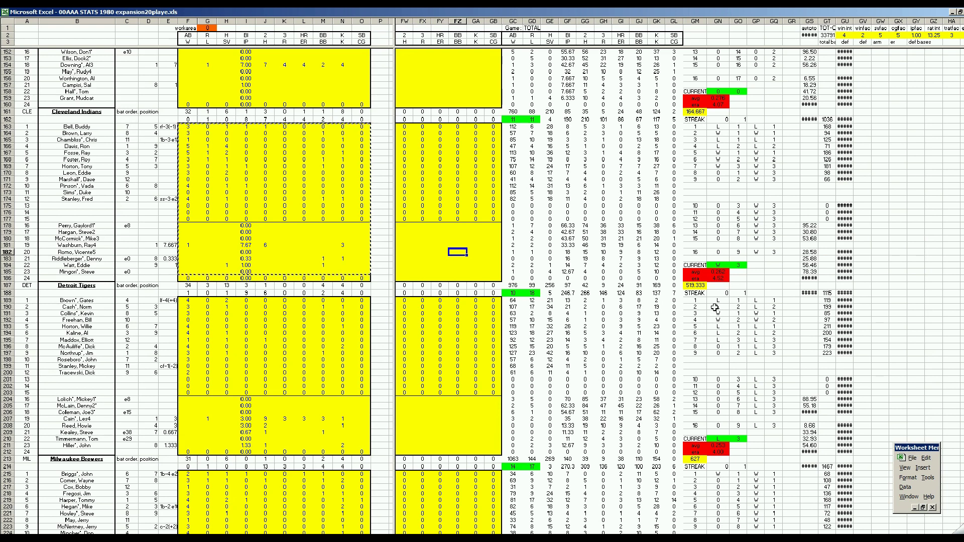
{"action": "left_click", "coordinate": [722, 279]}
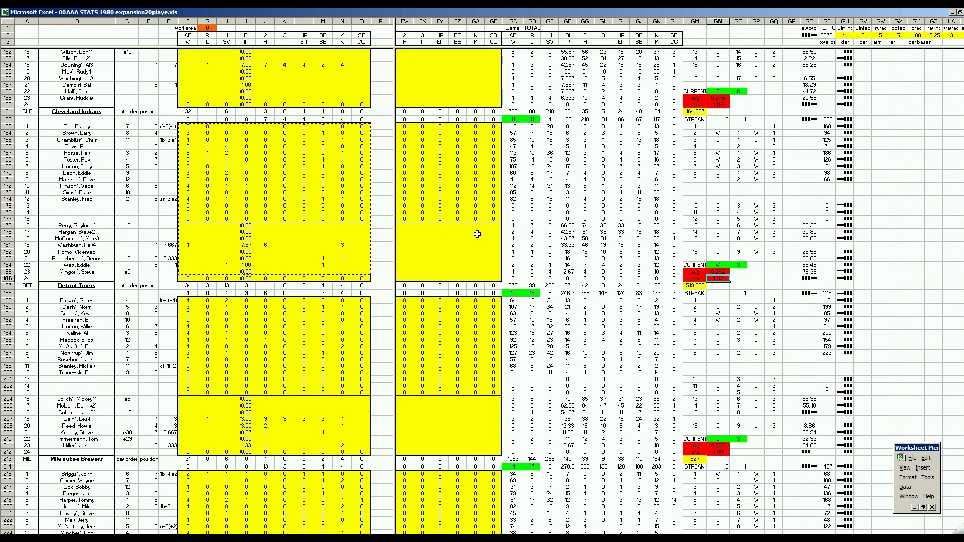
{"action": "left_click", "coordinate": [476, 234]}
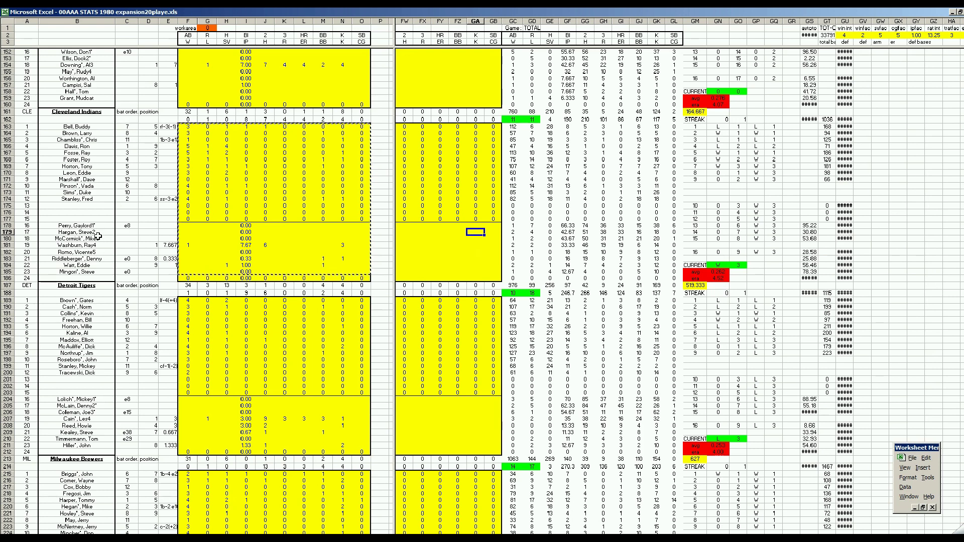
{"action": "left_click", "coordinate": [475, 258]}
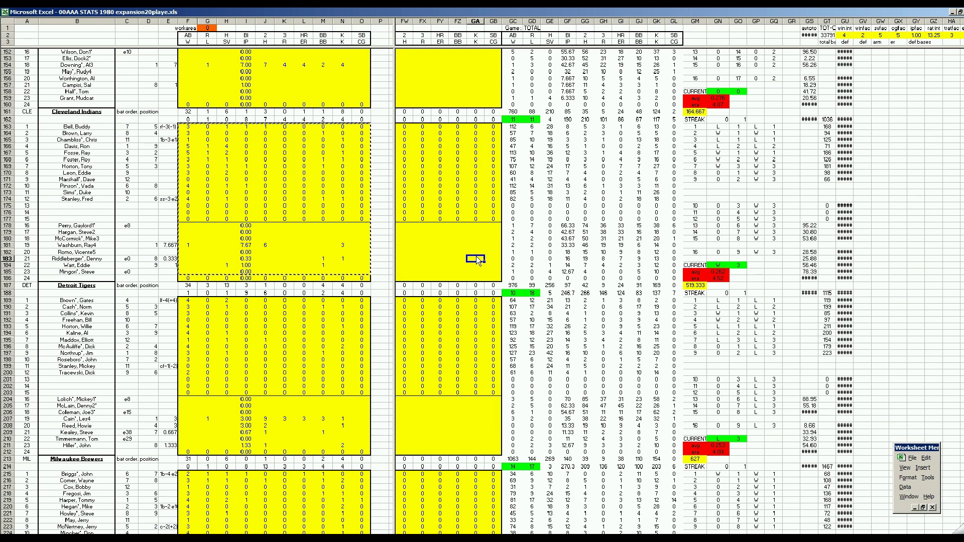
{"action": "key", "text": "Page_Down"}
{"action": "key", "text": "Page_Down"}
Page down the 1980 stats workbook toward the AL standings
{"action": "key", "text": "Page_Down"}
{"action": "key", "text": "Page_Down"}
{"action": "key", "text": "Page_Down"}
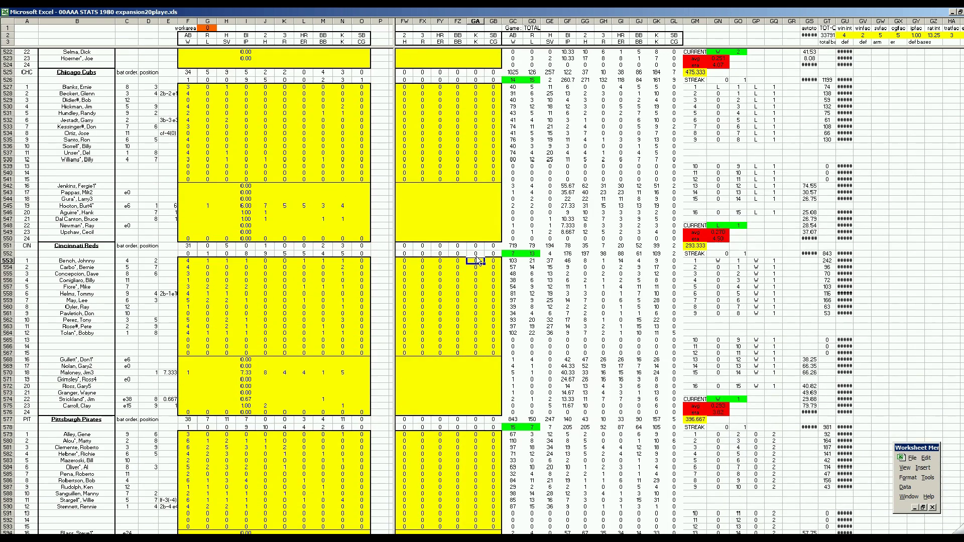
{"action": "key", "text": "Page_Down"}
{"action": "key", "text": "Page_Down"}
{"action": "key", "text": "Page_Down"}
{"action": "key", "text": "Page_Down"}
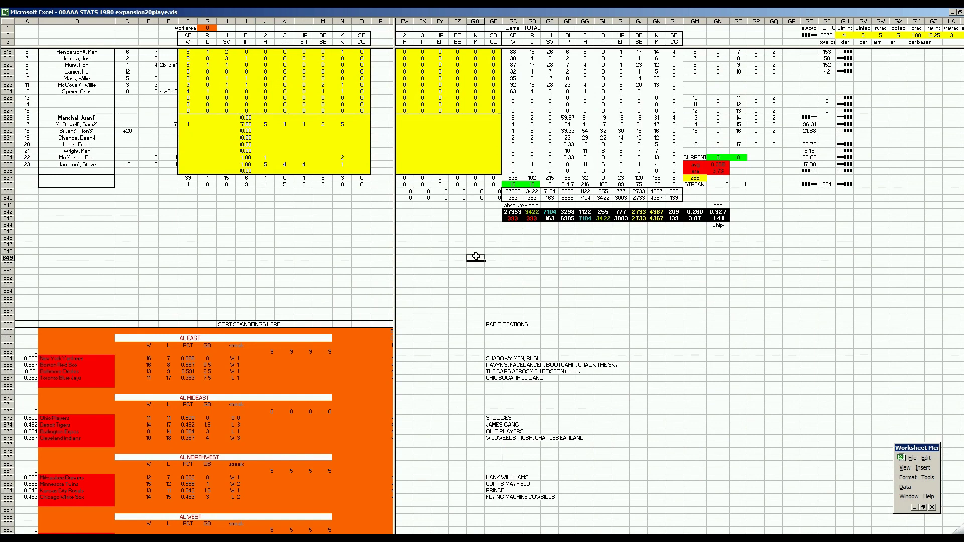